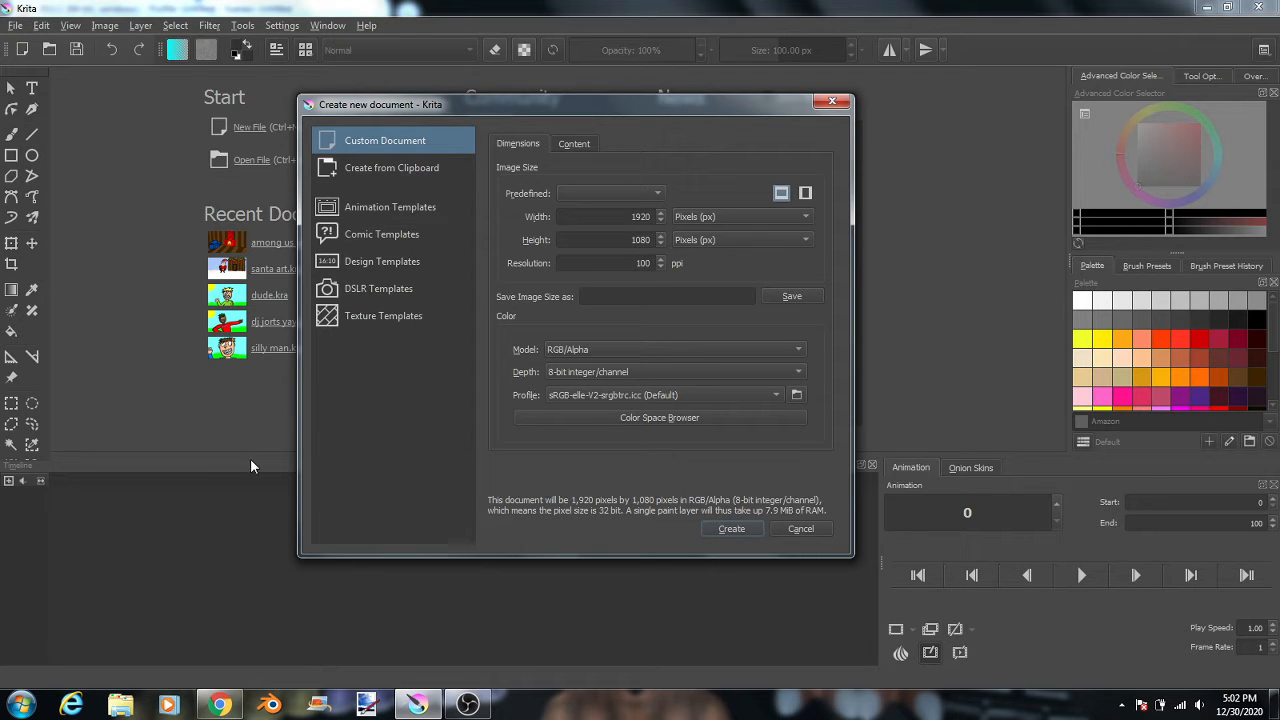
pyautogui.click(219, 704)
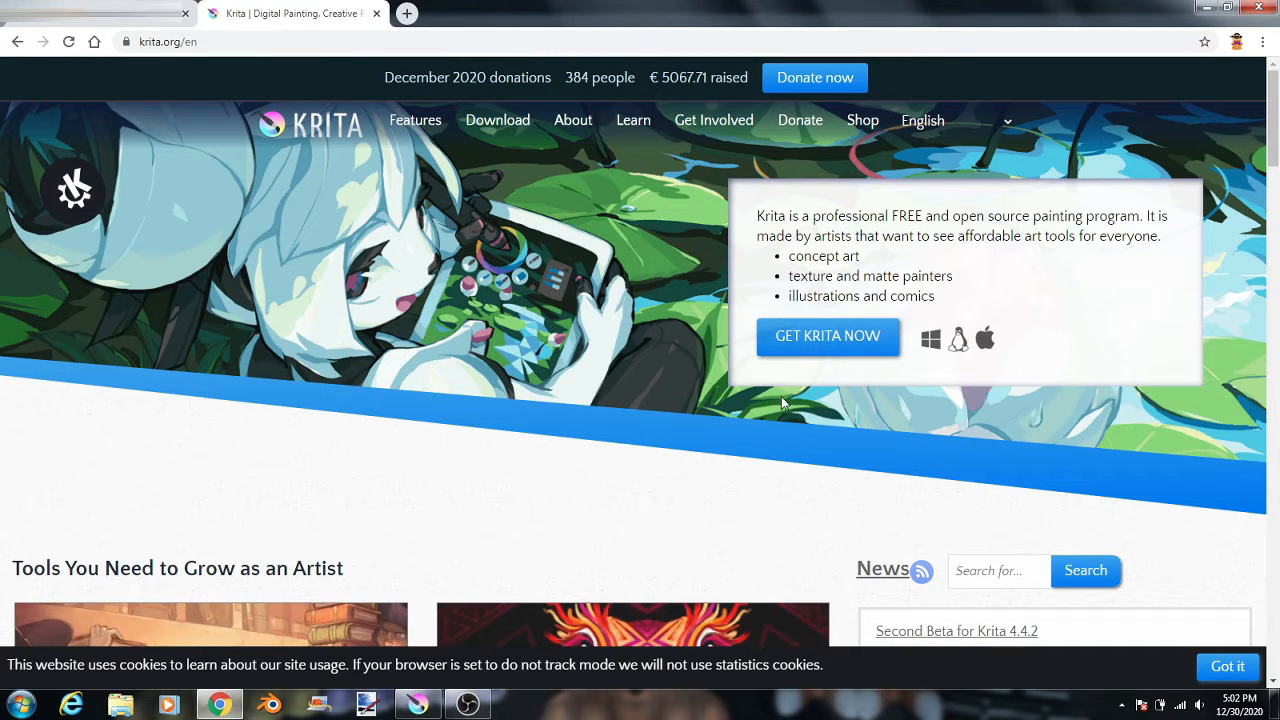
pyautogui.click(787, 340)
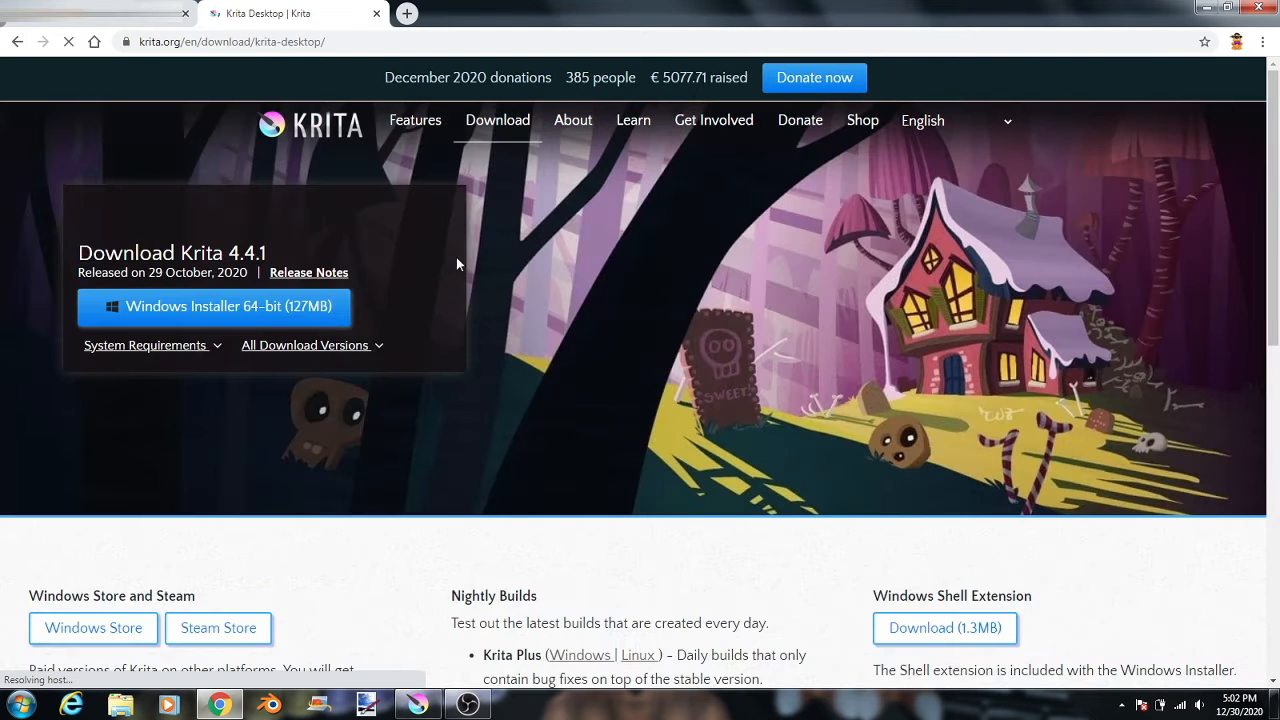
pyautogui.scroll(-2, 477, 231)
pyautogui.scroll(2, 477, 231)
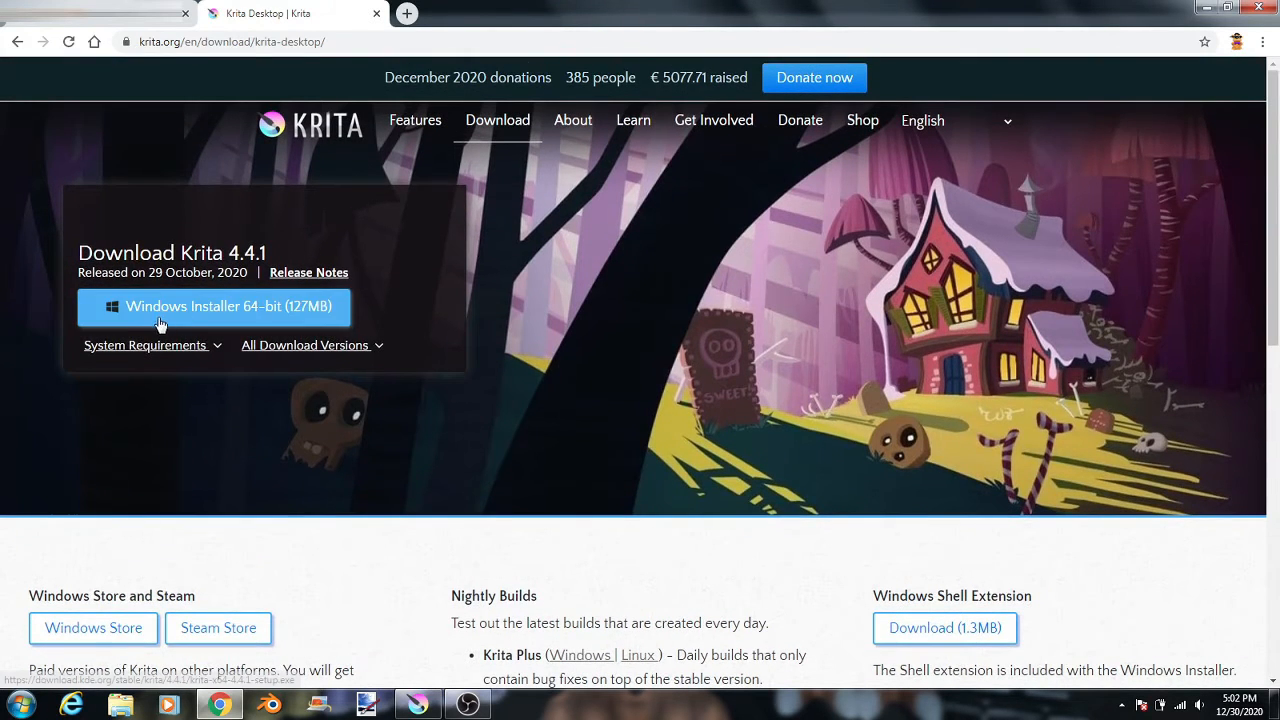
# Examine the list of all download versions and the other download options on the Krita page.
pyautogui.click(127, 345)
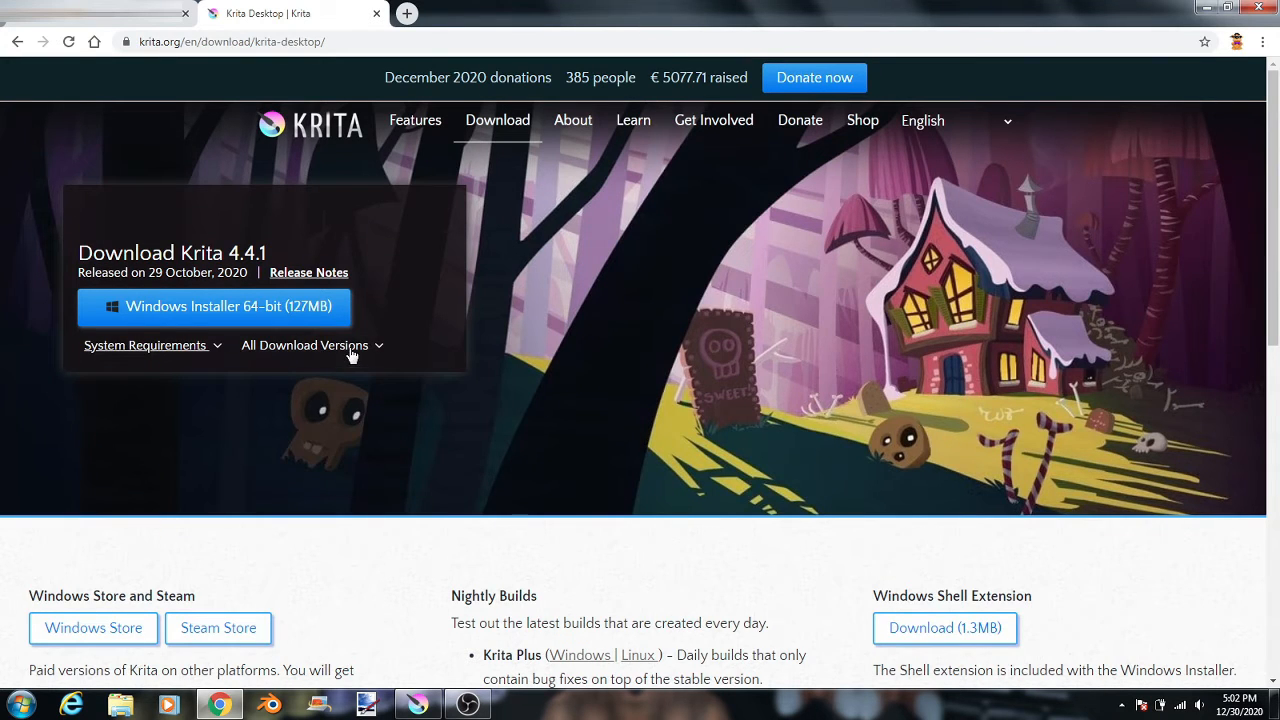
pyautogui.moveTo(351, 355)
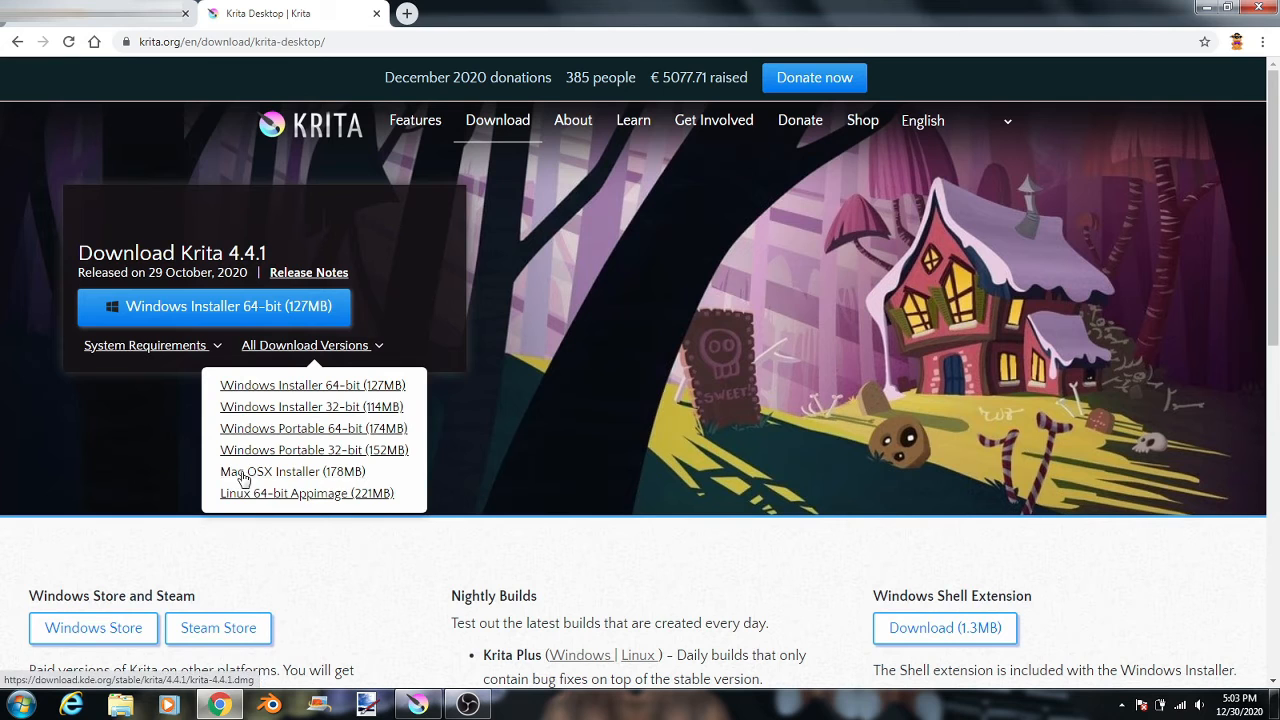
pyautogui.click(324, 348)
pyautogui.scroll(-1, 726, 453)
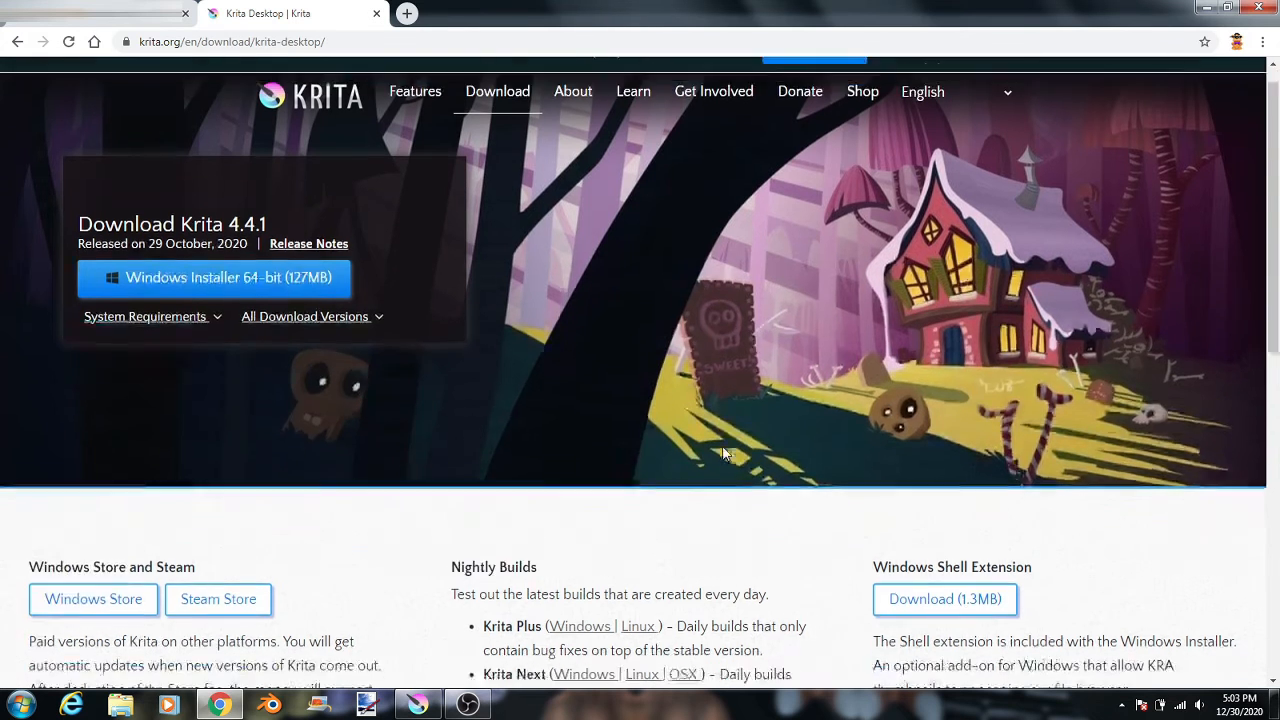
pyautogui.scroll(-3, 726, 453)
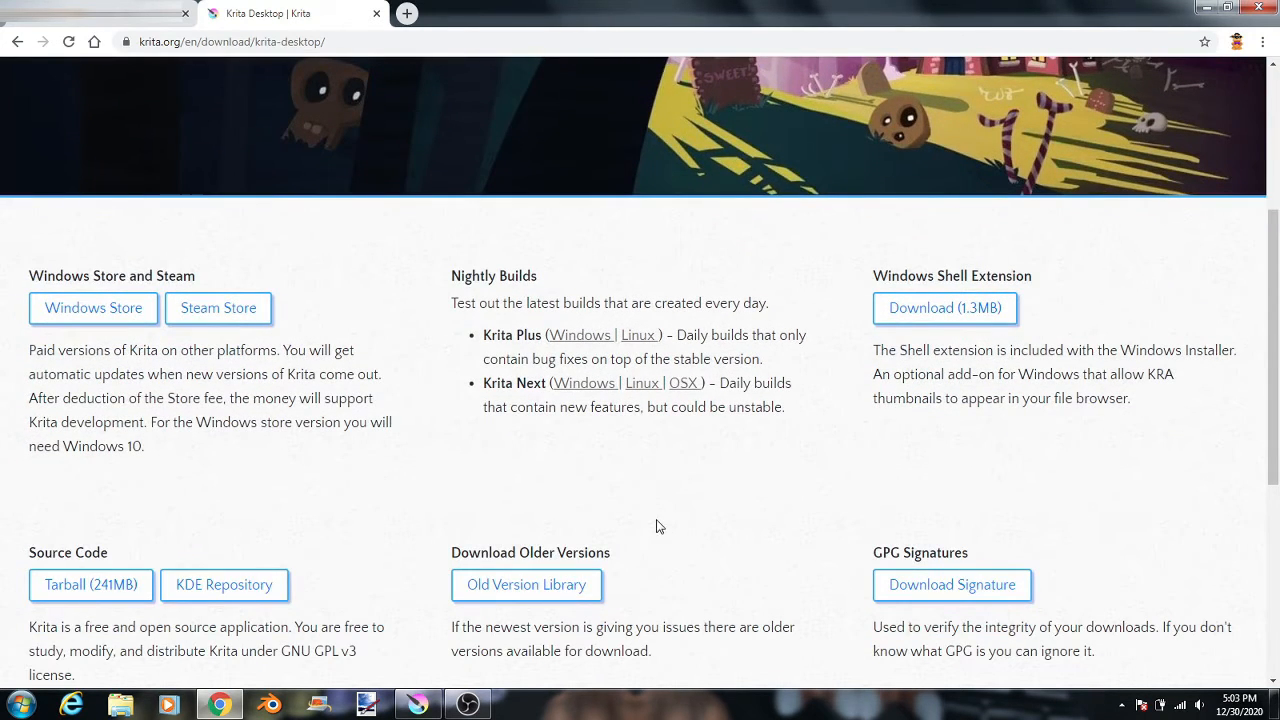
pyautogui.scroll(-1, 460, 595)
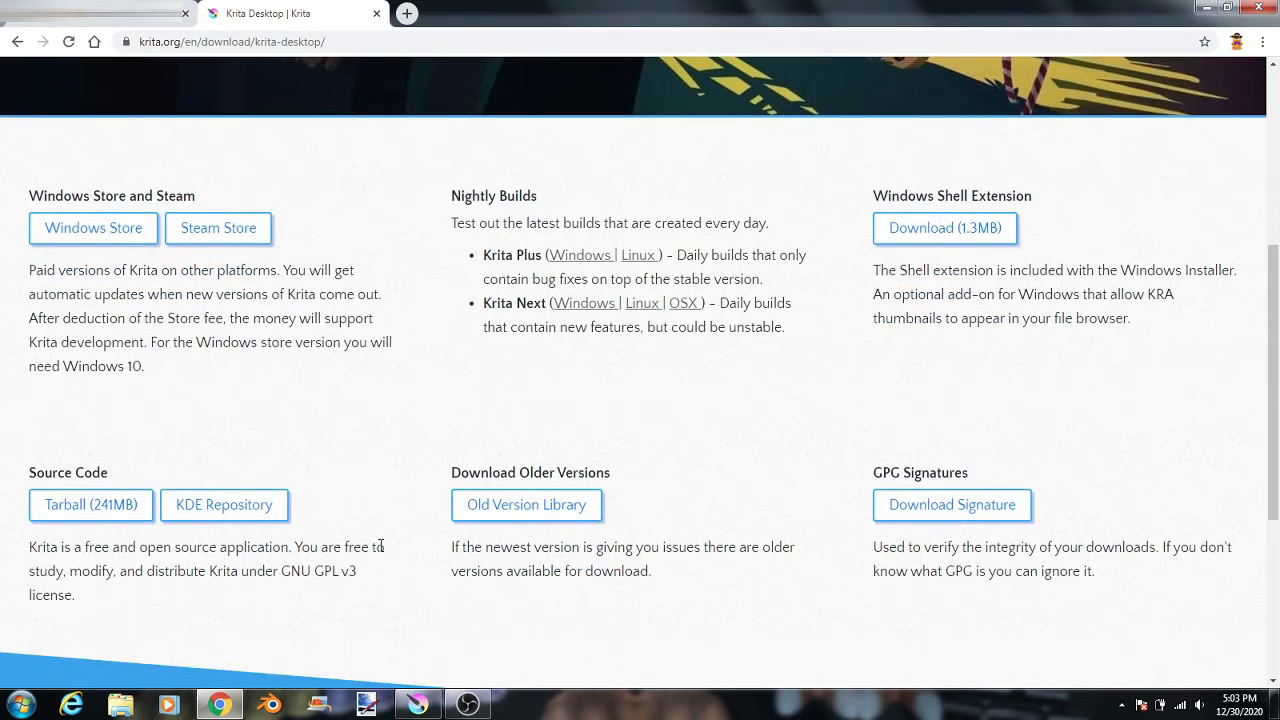
pyautogui.scroll(4, 381, 545)
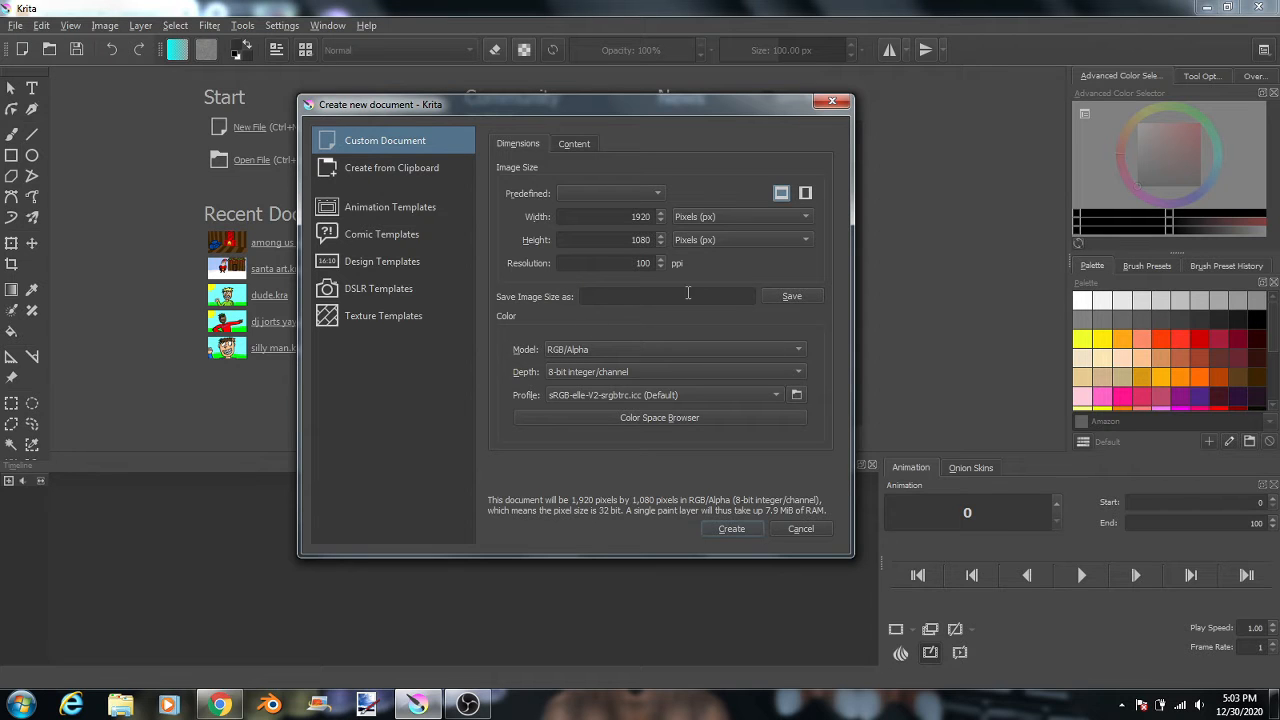
# Check the predefined image sizes and create a new 1920 × 1080 px RGB/Alpha document at 100 ppi.
pyautogui.click(622, 196)
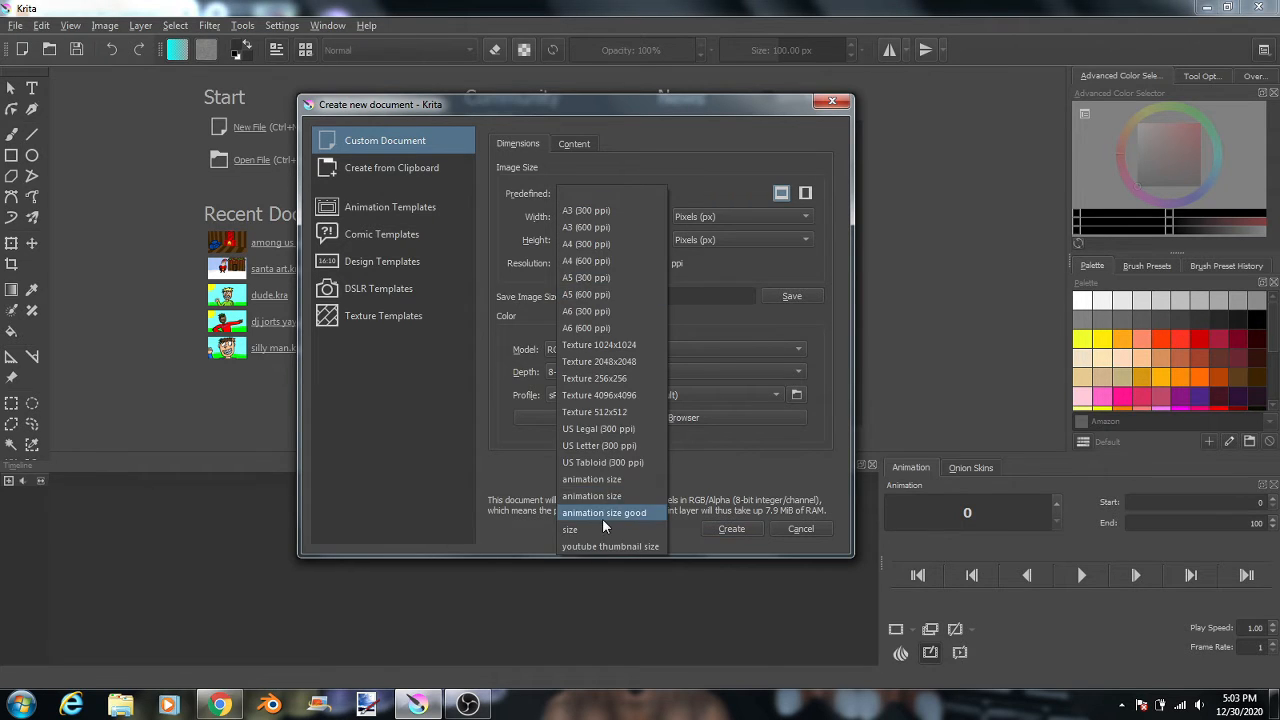
pyautogui.click(613, 176)
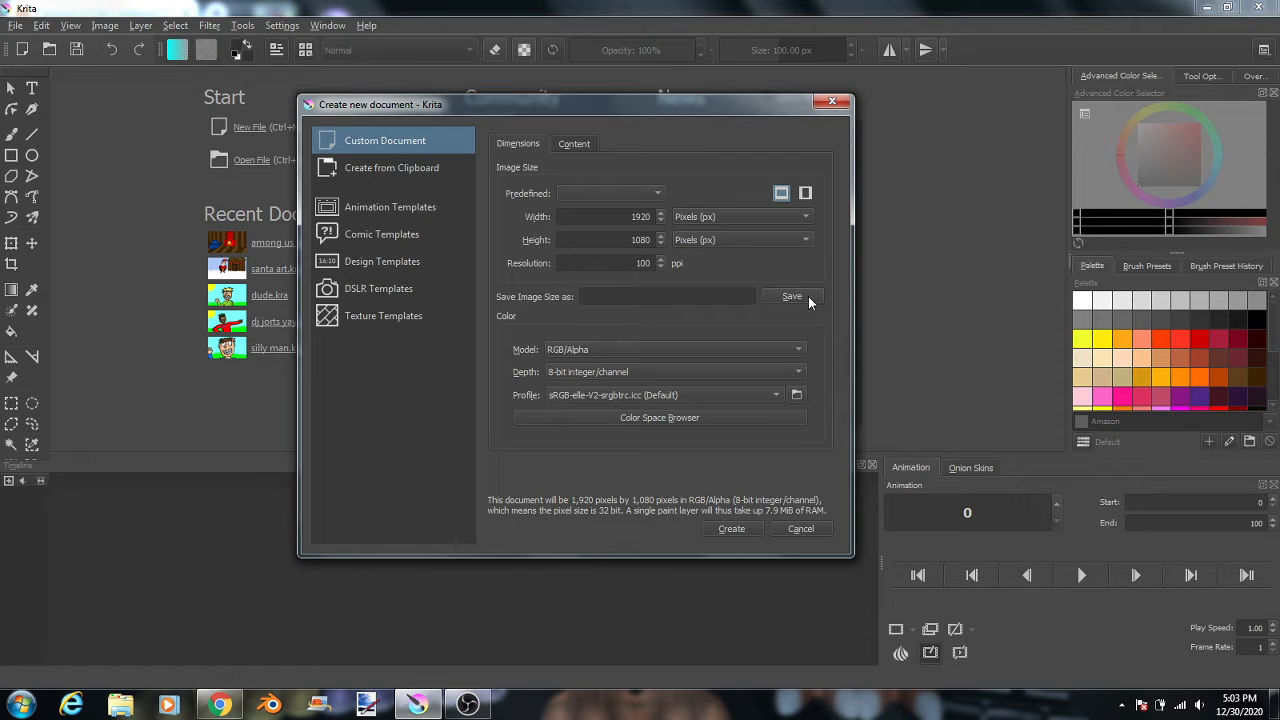
pyautogui.click(731, 528)
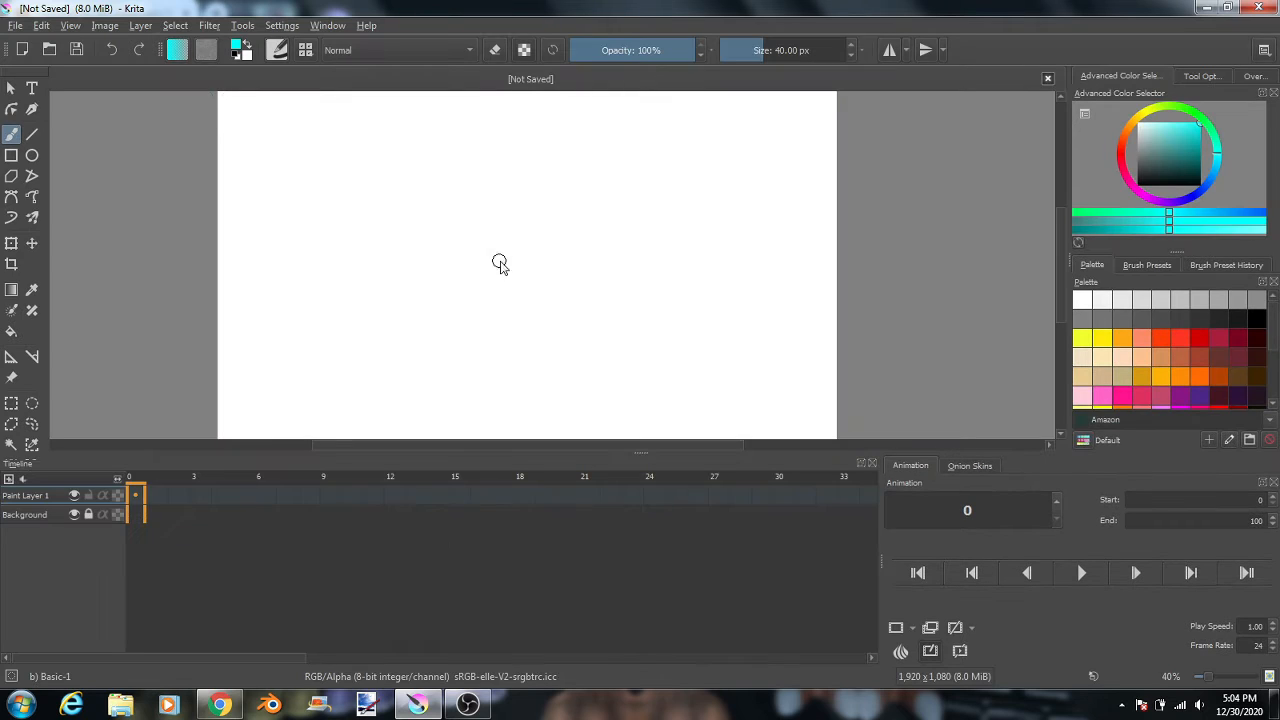
# Set the brush size to 20 px and choose black from the palette as the brush color.
pyautogui.moveTo(409, 244); pyautogui.dragTo(425, 245)
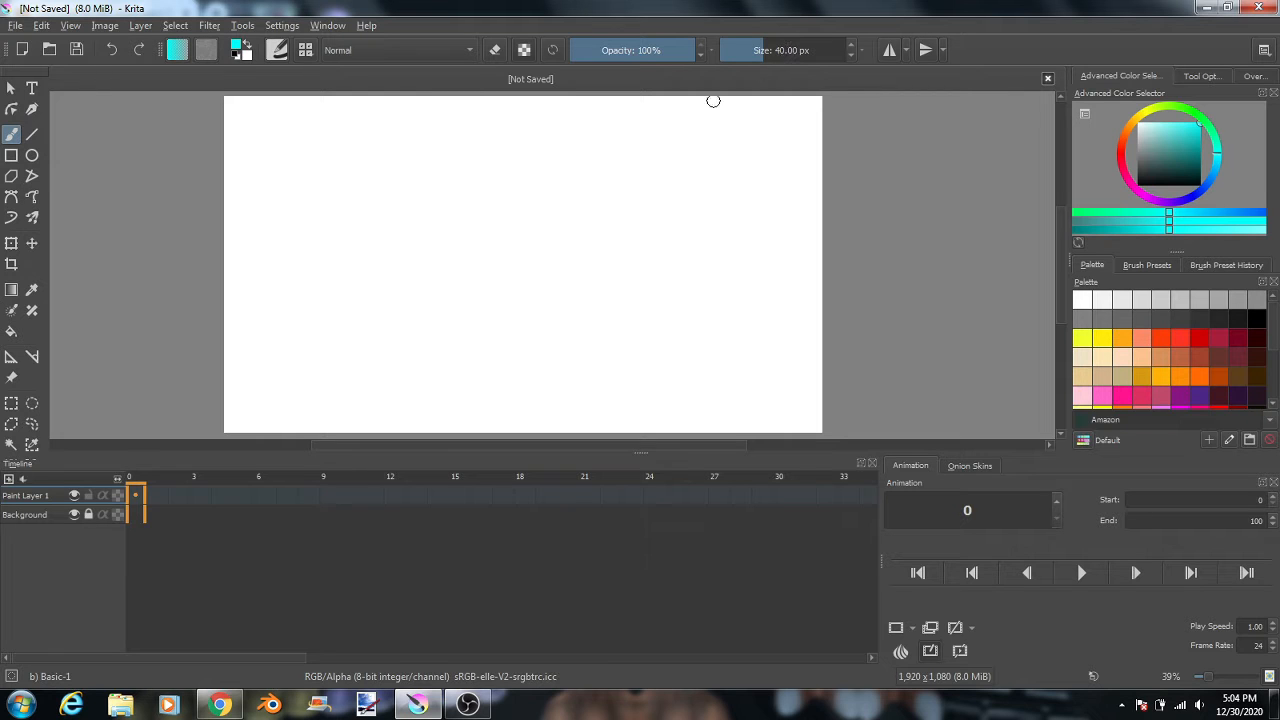
pyautogui.click(784, 52)
pyautogui.write('20')
pyautogui.press('Return')
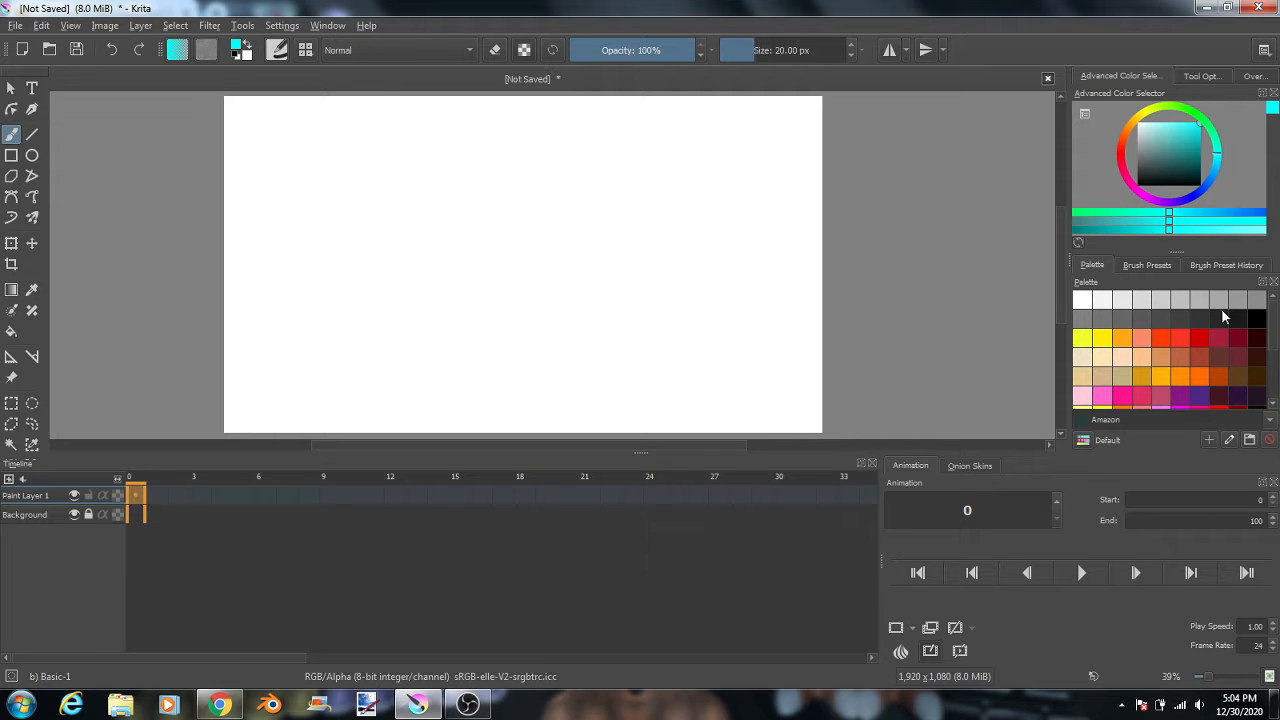
pyautogui.click(1256, 318)
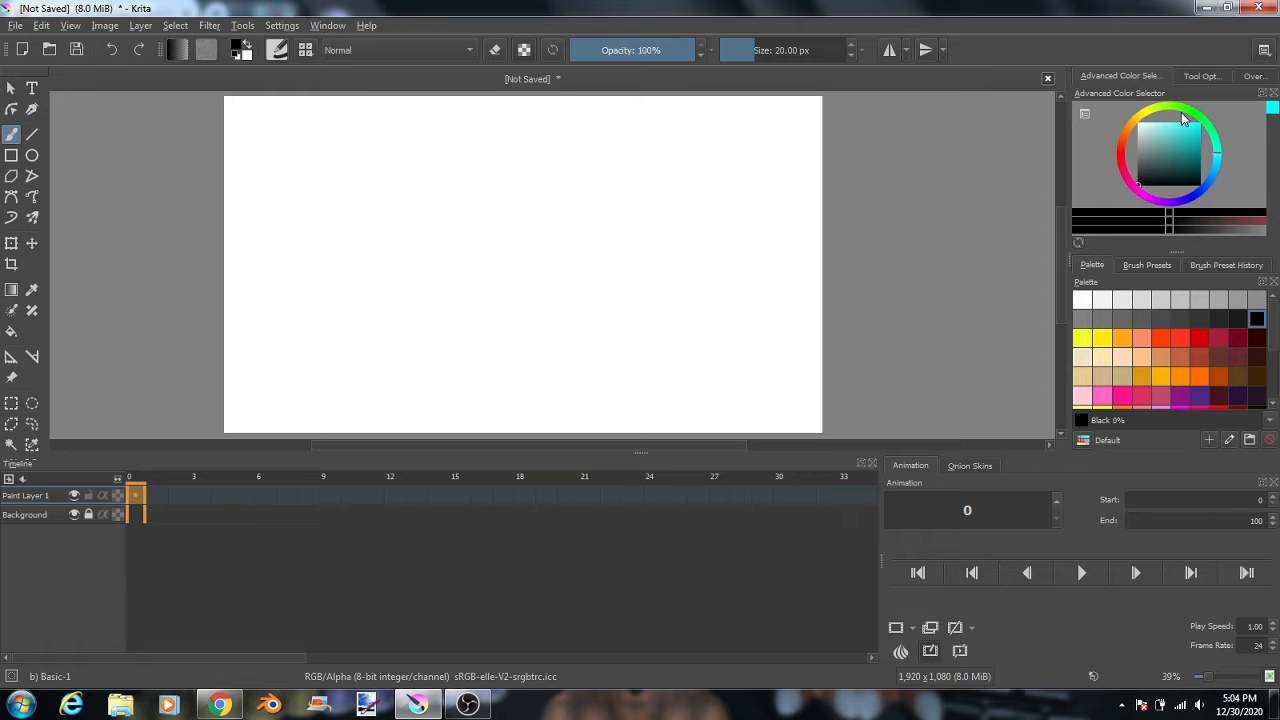
# Try the square selector with a hue bar in the Advanced Color Selector settings and discard the change.
pyautogui.click(1084, 115)
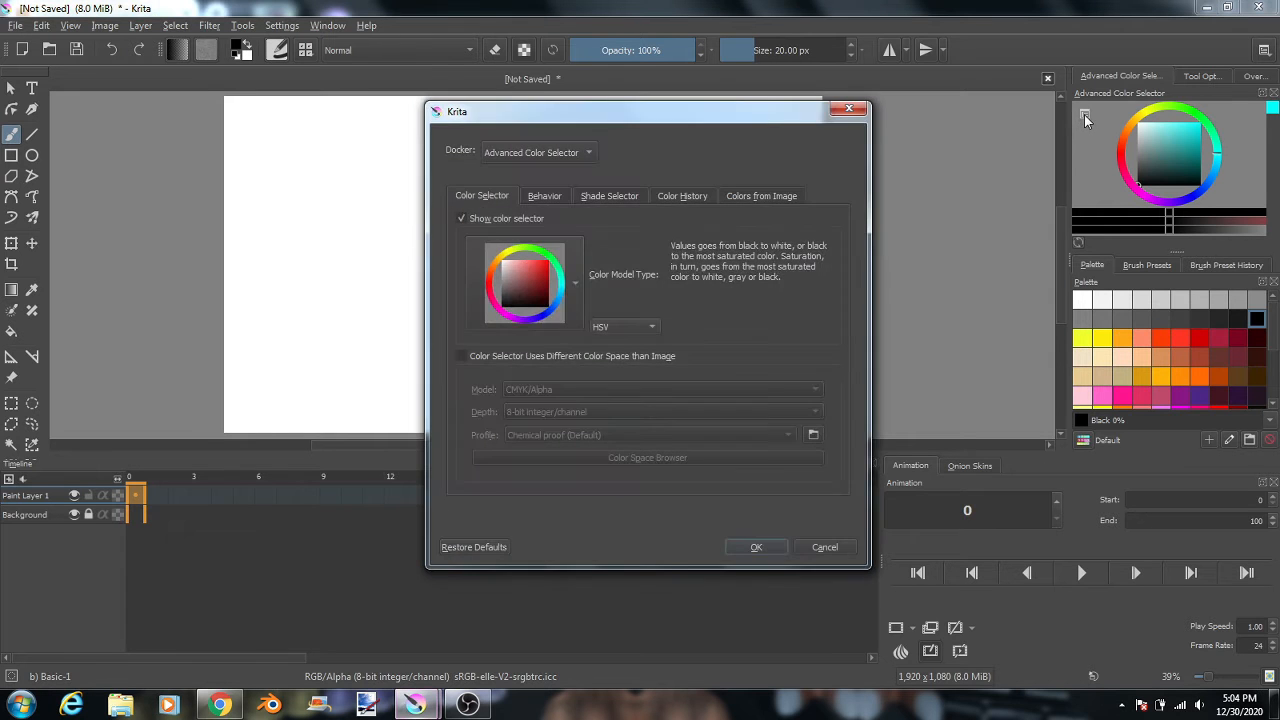
pyautogui.click(567, 274)
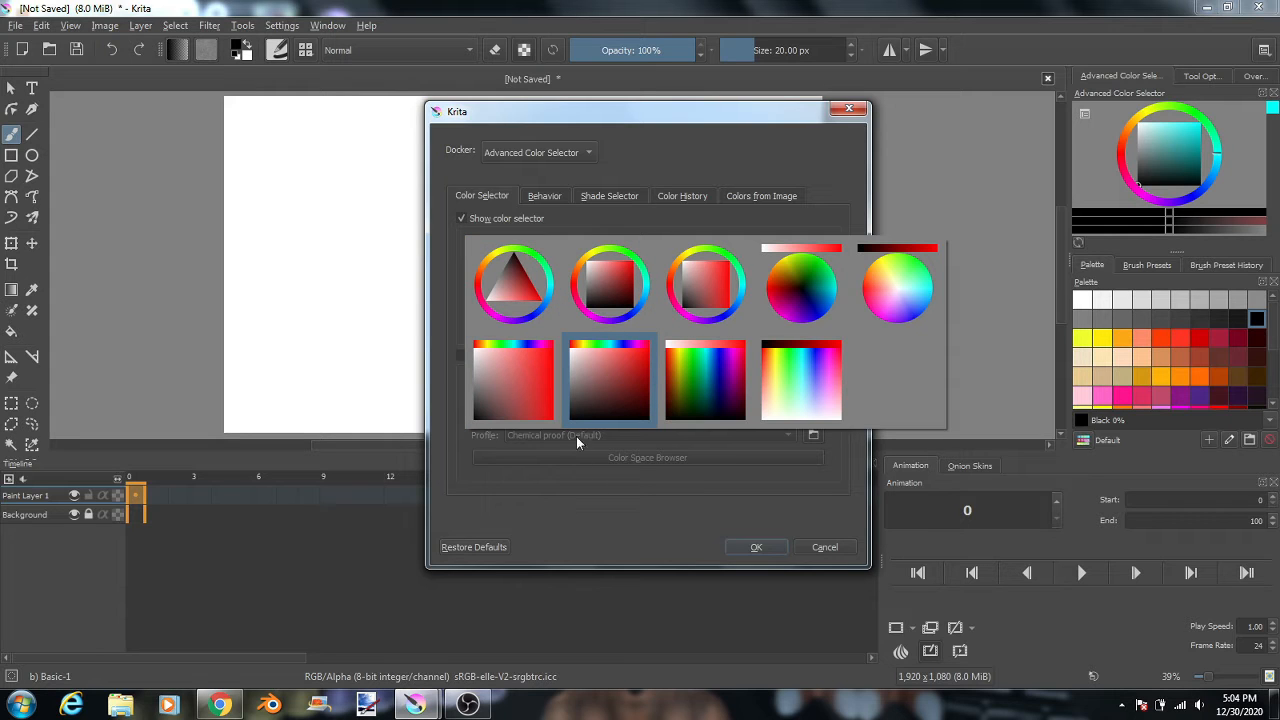
pyautogui.click(614, 375)
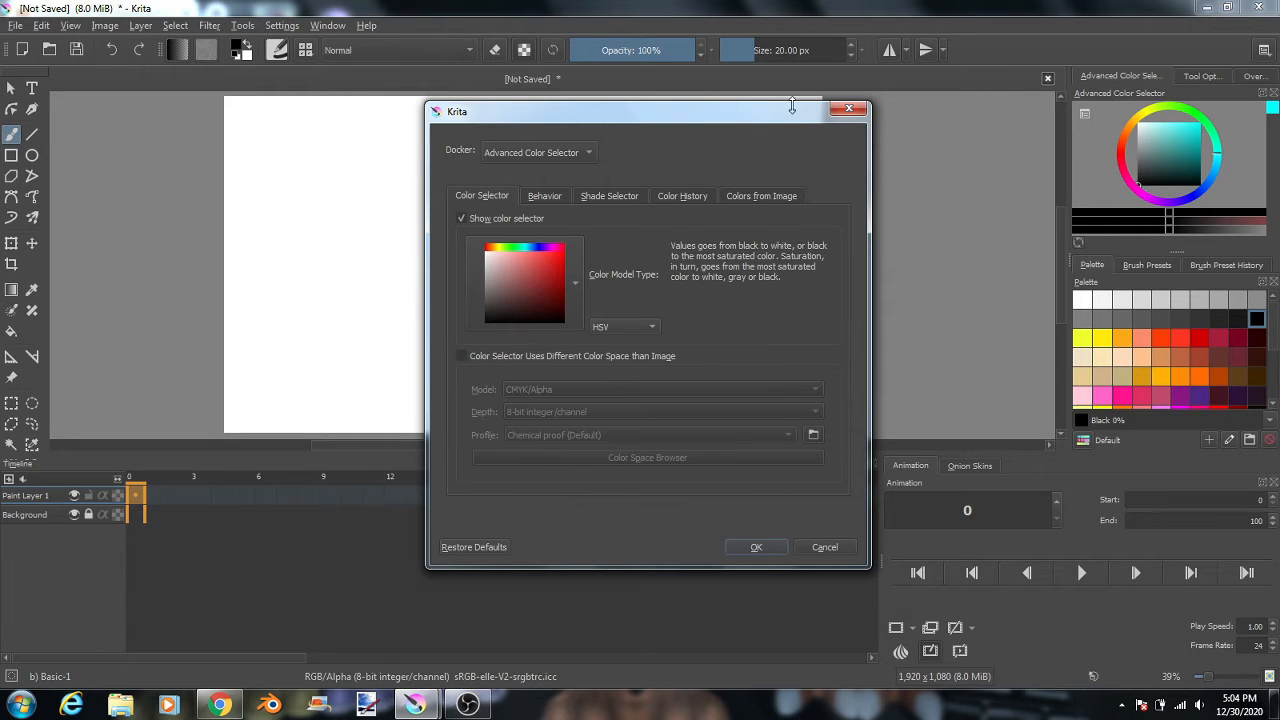
pyautogui.click(849, 108)
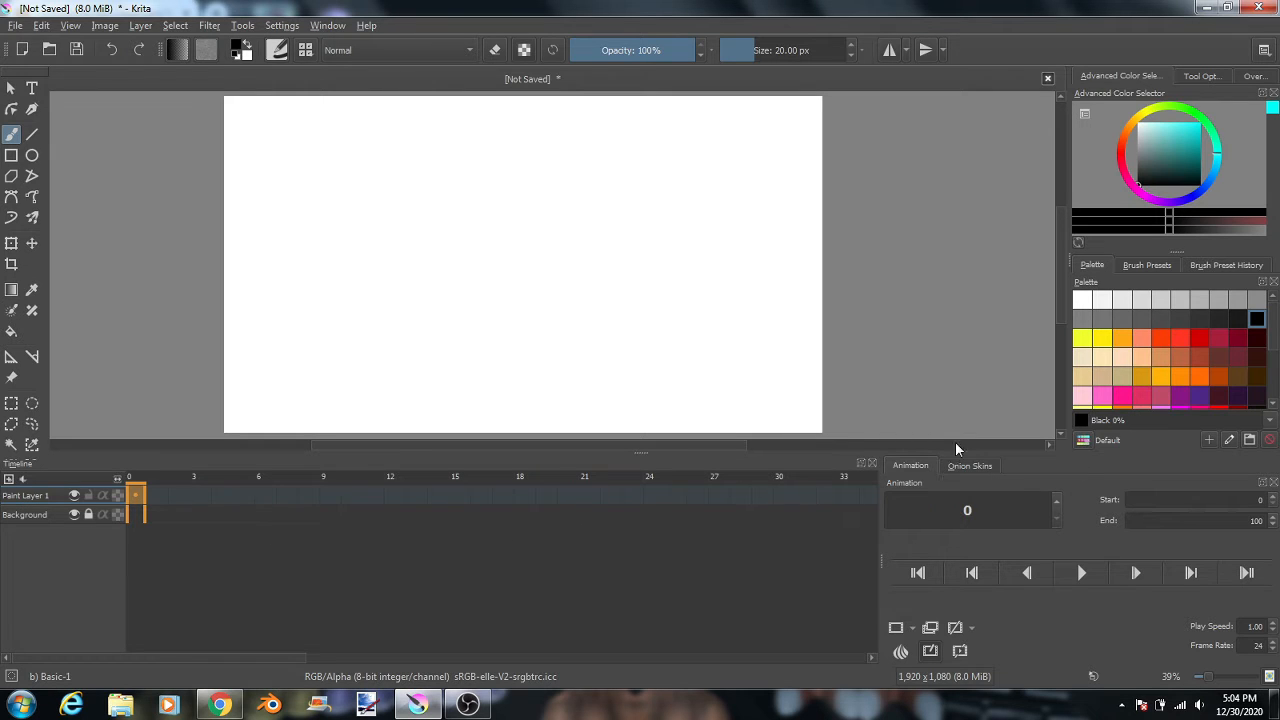
# Examine the Onion Skins docker and the list of available dockers, and return to the Animation docker with frame 0 selected.
pyautogui.click(977, 467)
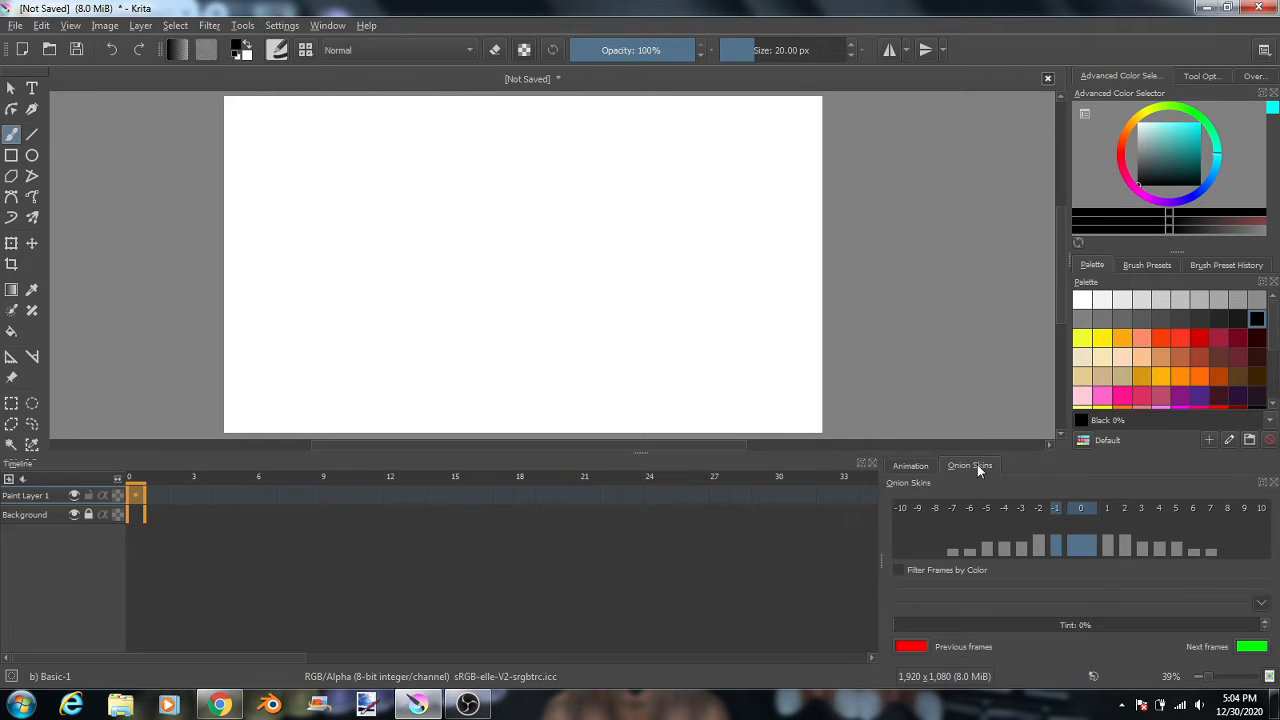
pyautogui.click(914, 470)
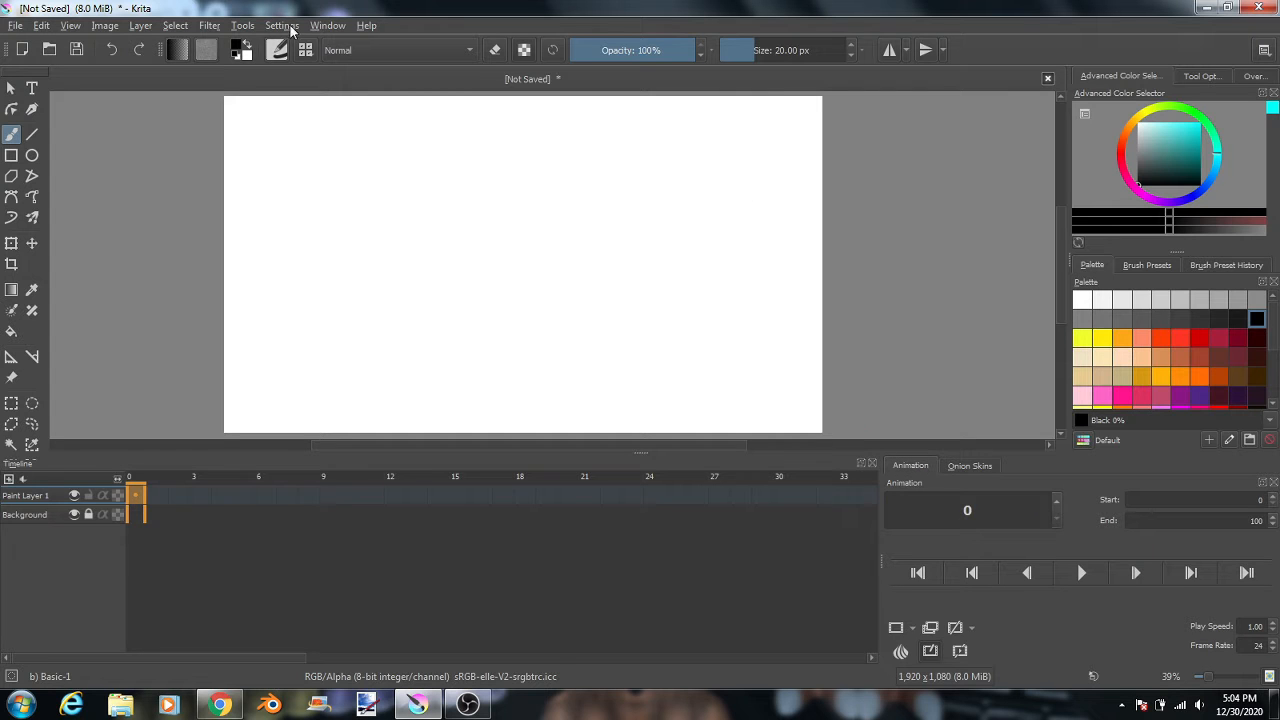
pyautogui.click(290, 28)
pyautogui.moveTo(343, 149)
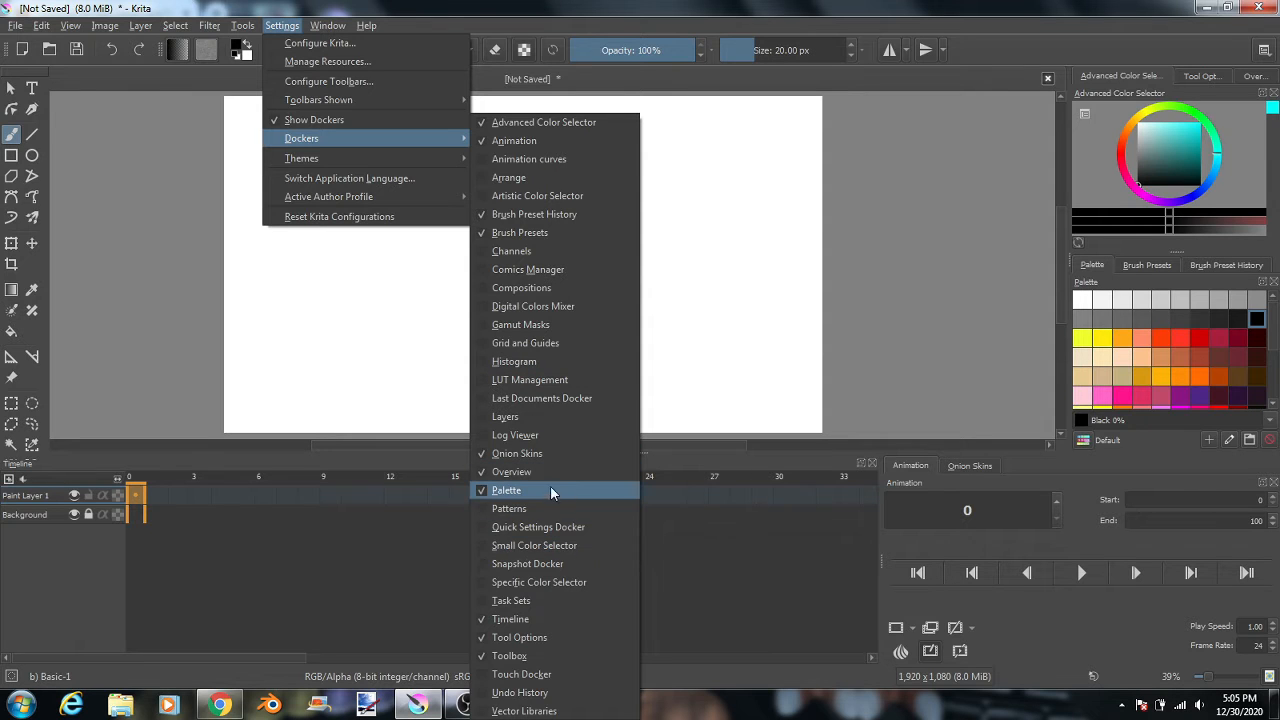
pyautogui.click(355, 542)
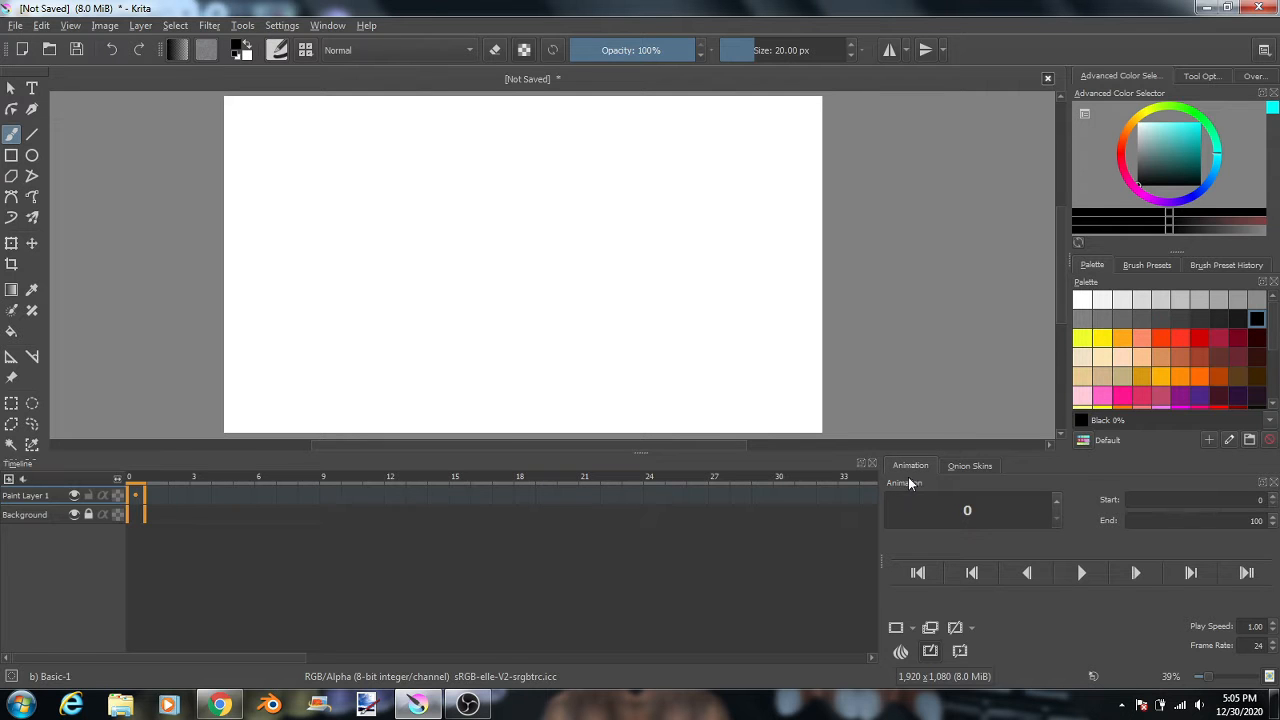
pyautogui.moveTo(910, 484); pyautogui.dragTo(1004, 500)
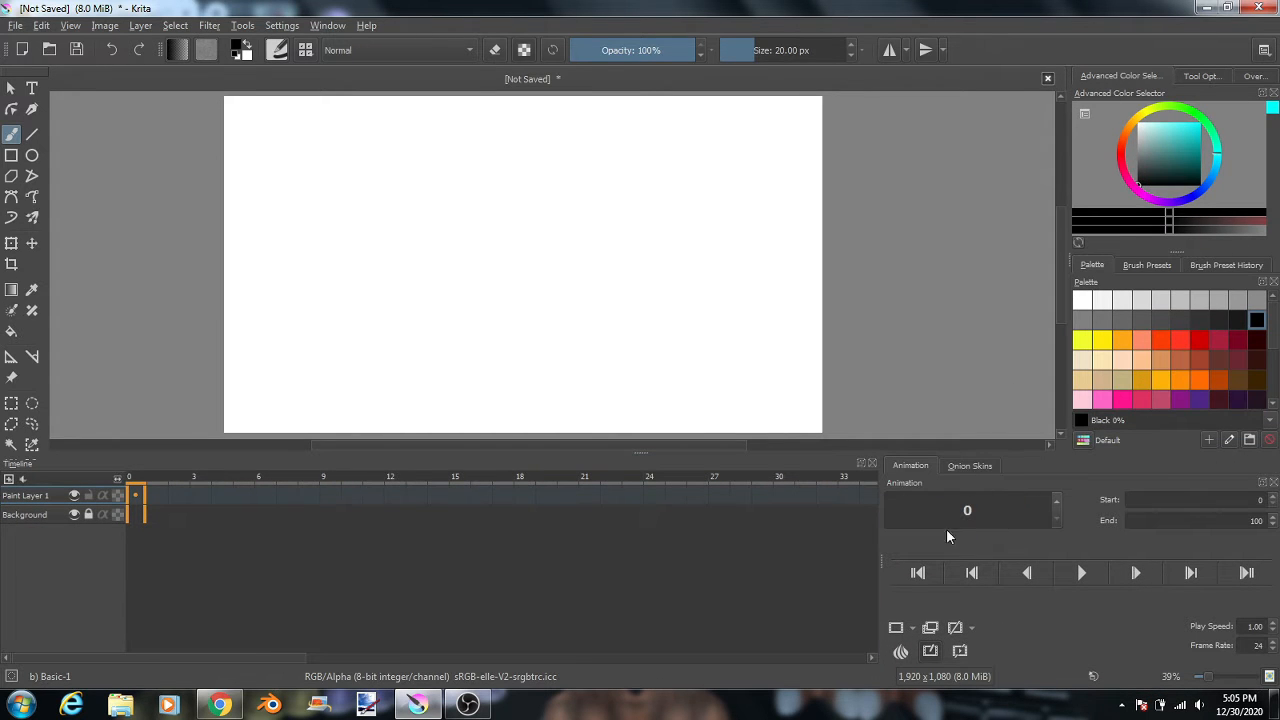
pyautogui.click(953, 465)
pyautogui.click(927, 463)
pyautogui.click(136, 495)
# Look through the brush presets and the brush preset history, and return to the color palette.
pyautogui.click(1128, 266)
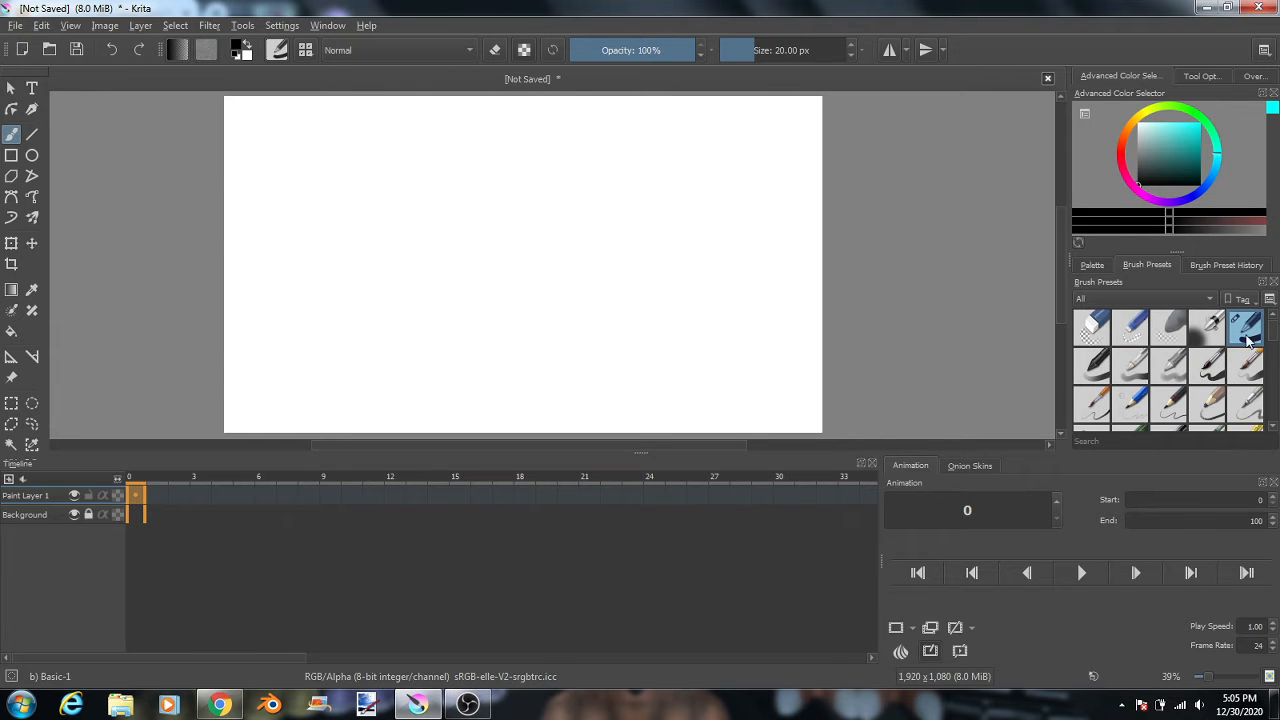
pyautogui.click(1212, 266)
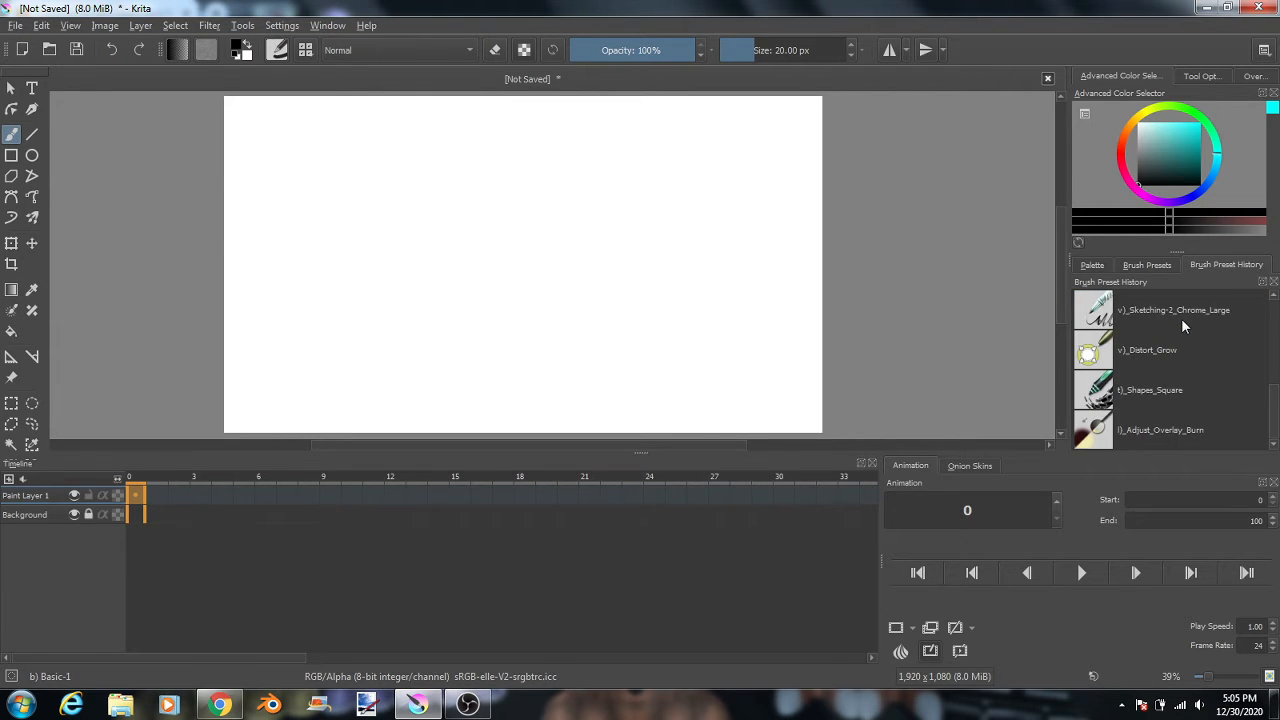
pyautogui.scroll(2, 1183, 322)
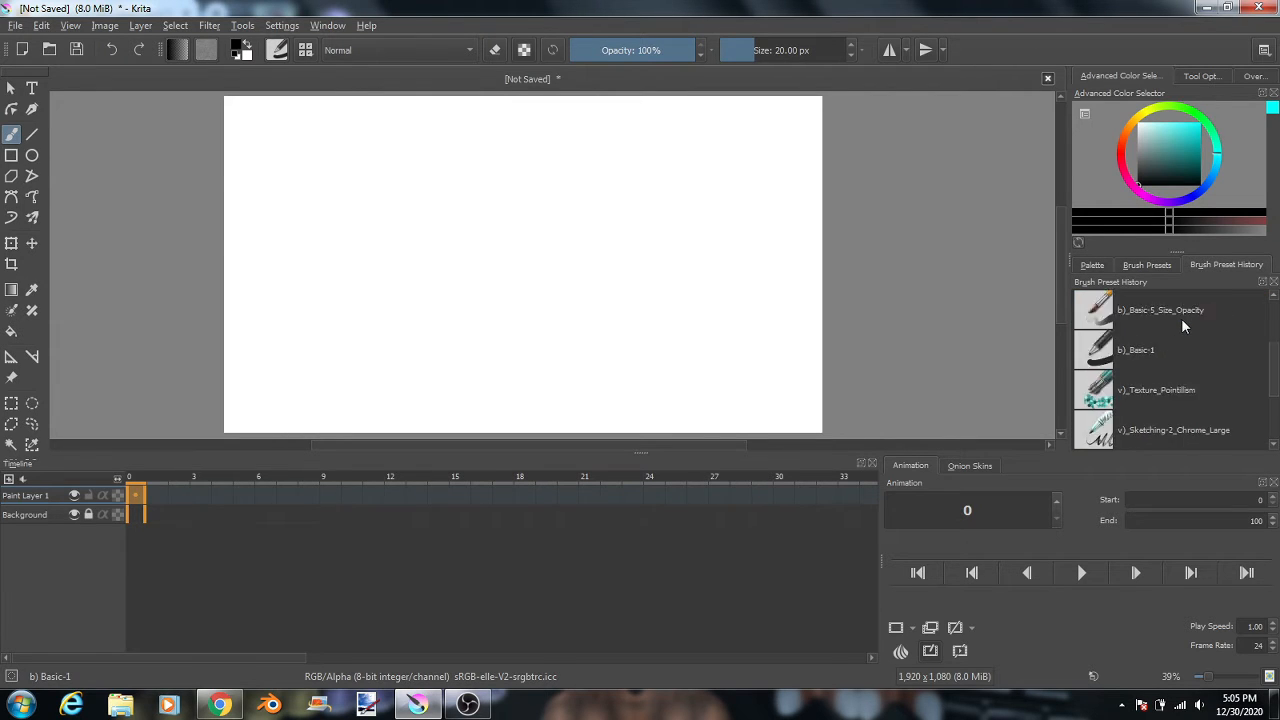
pyautogui.click(1091, 266)
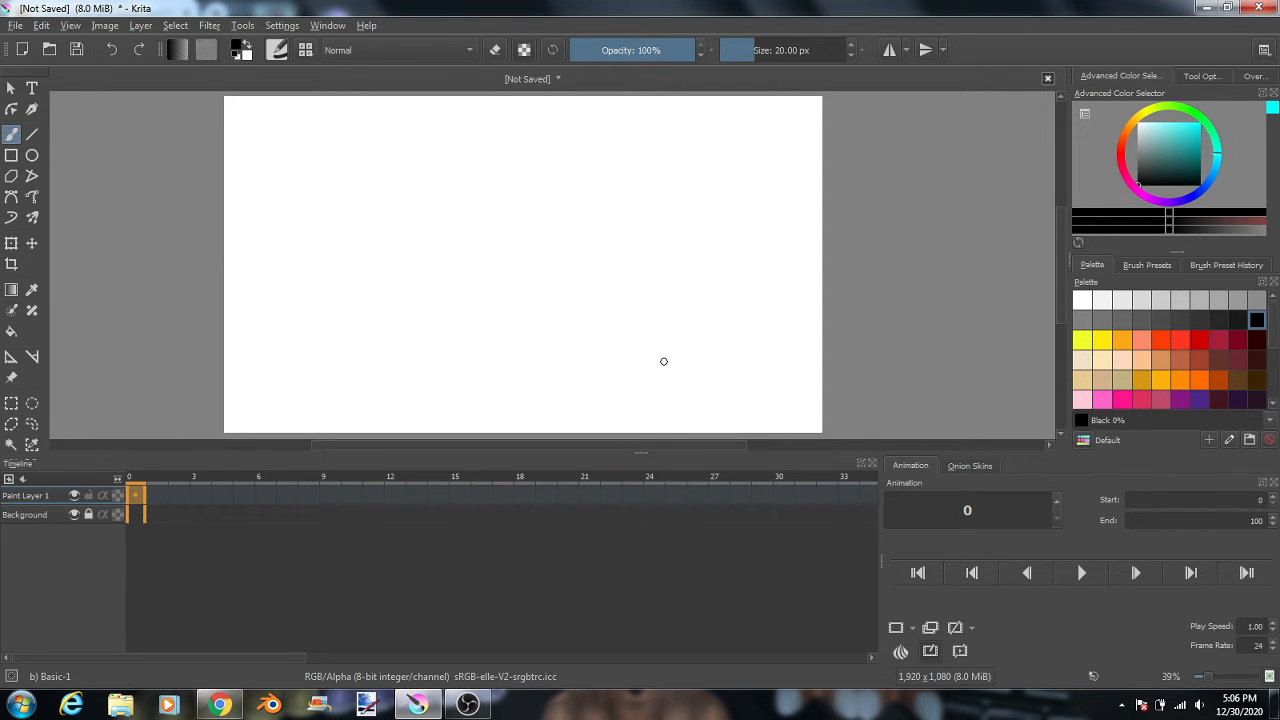
# Set the animation frame rate to 20.
pyautogui.click(1271, 650)
pyautogui.click(1271, 650)
pyautogui.click(1271, 650)
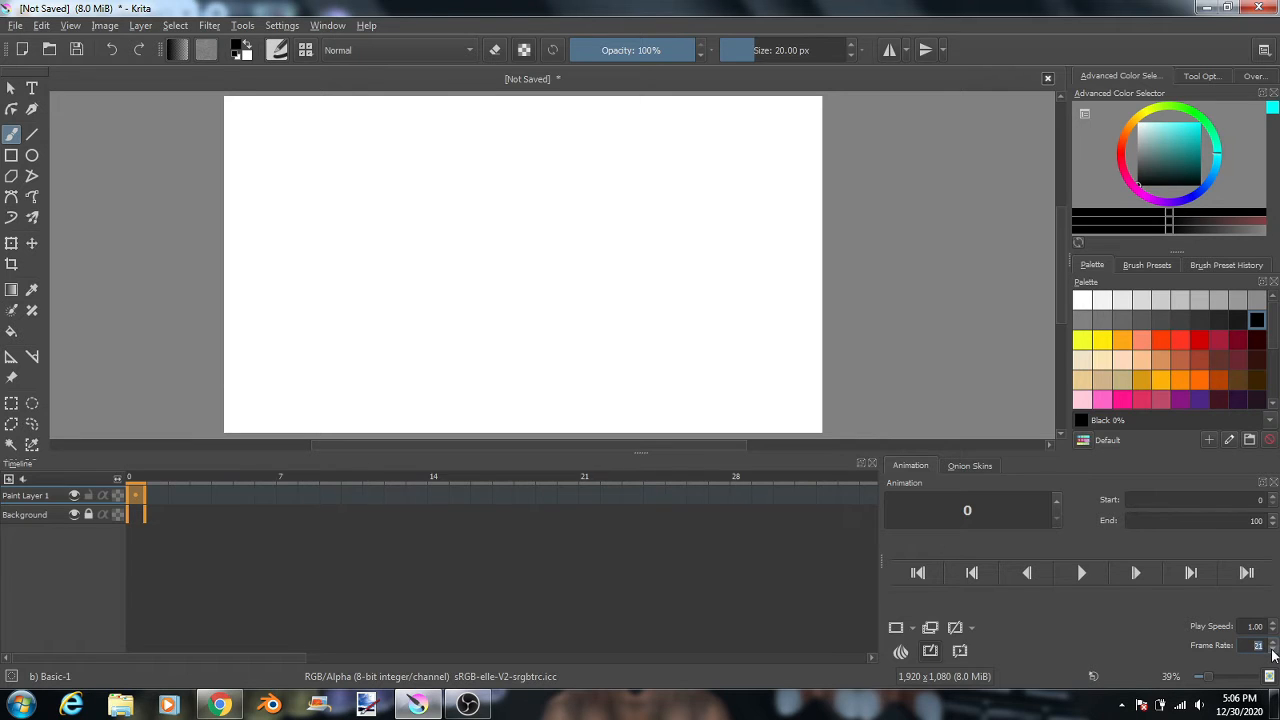
pyautogui.click(1271, 650)
pyautogui.click(762, 604)
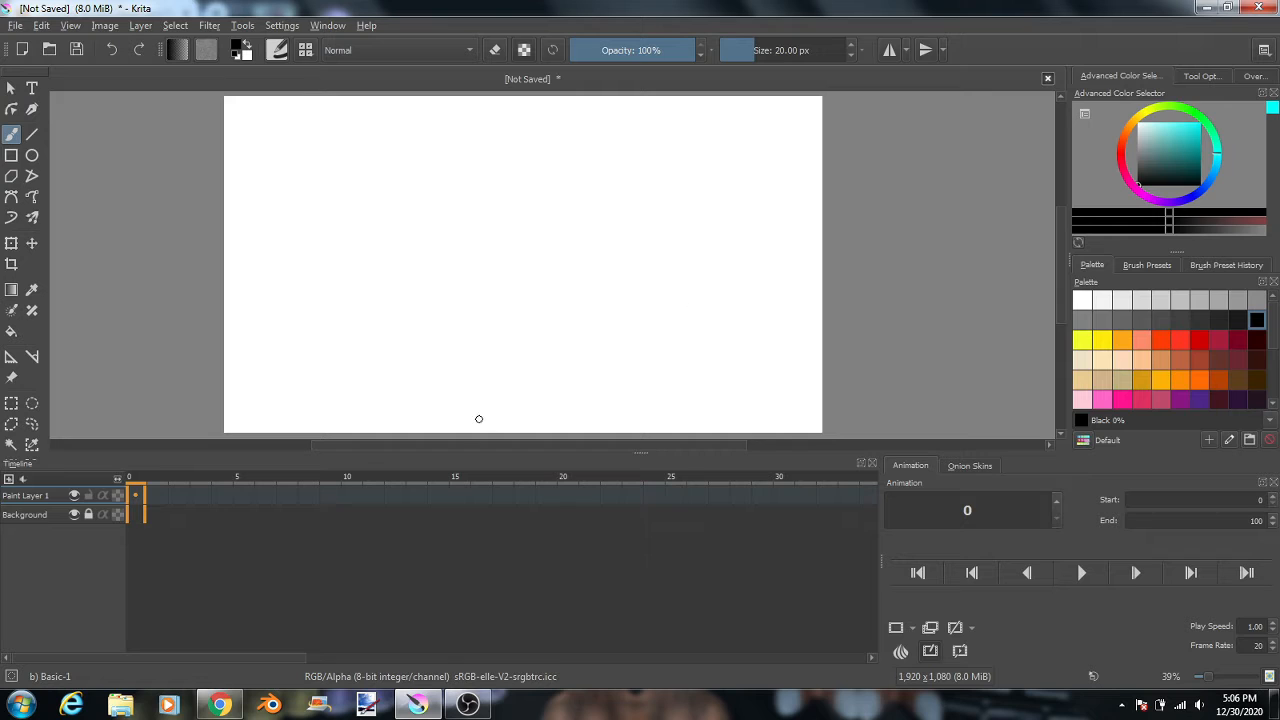
# Divide the canvas with a vertical black line and handwrite the headings "mouse" in the left half and "tablet" in the right half.
pyautogui.moveTo(471, 432); pyautogui.dragTo(491, 96)
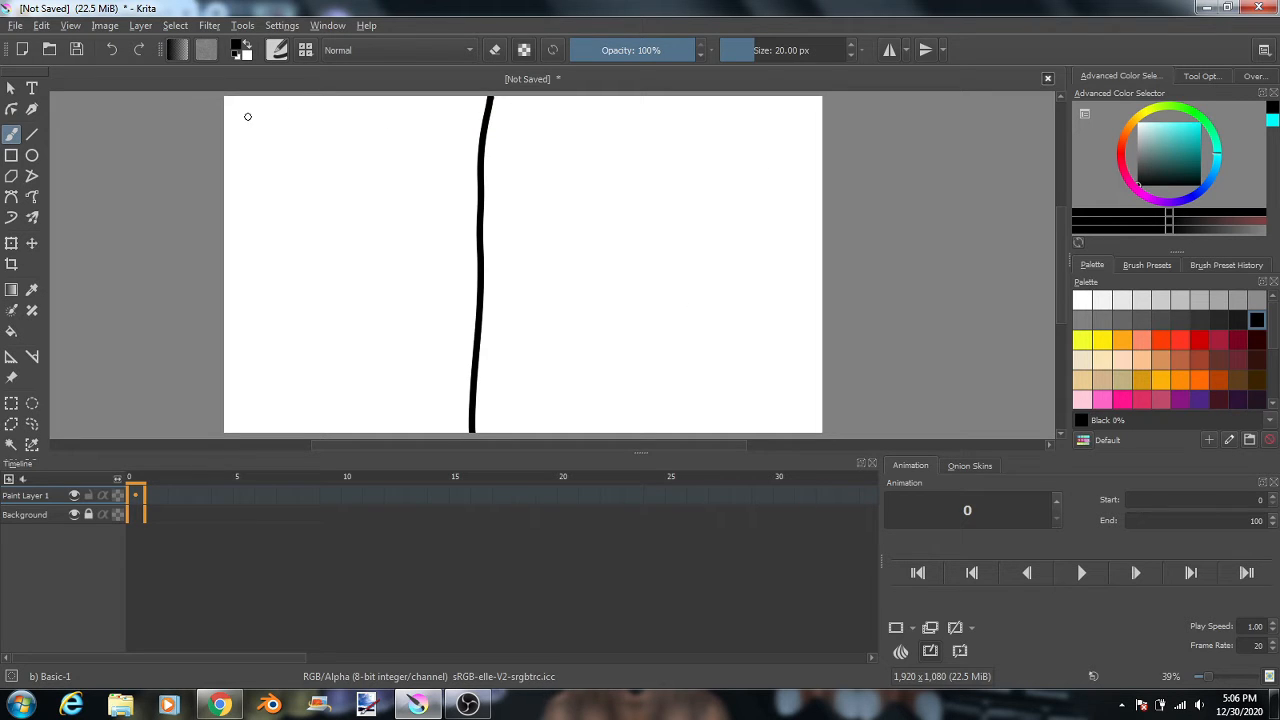
pyautogui.moveTo(244, 112)
pyautogui.mouseDown()
pyautogui.moveTo(317, 132)
pyautogui.moveTo(358, 113)
pyautogui.moveTo(437, 130)
pyautogui.mouseUp()
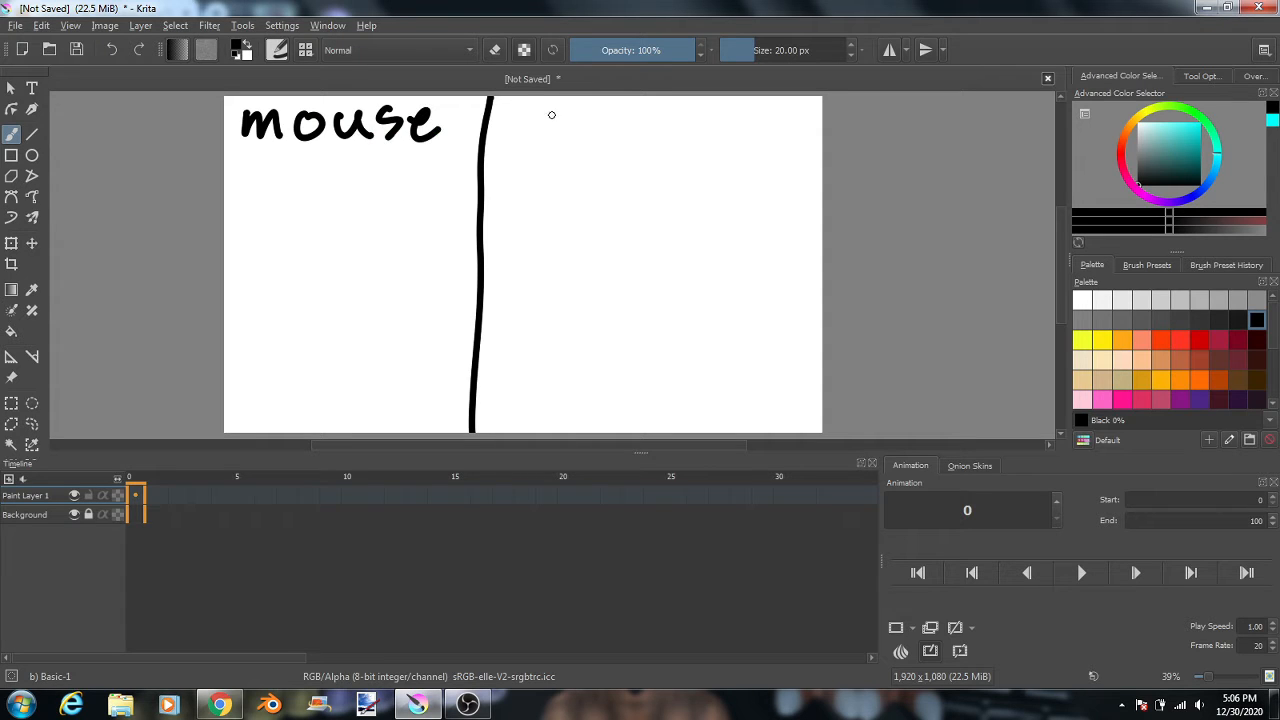
pyautogui.moveTo(538, 106); pyautogui.dragTo(541, 147)
pyautogui.moveTo(528, 126)
pyautogui.mouseDown()
pyautogui.moveTo(567, 122)
pyautogui.moveTo(610, 146)
pyautogui.mouseUp()
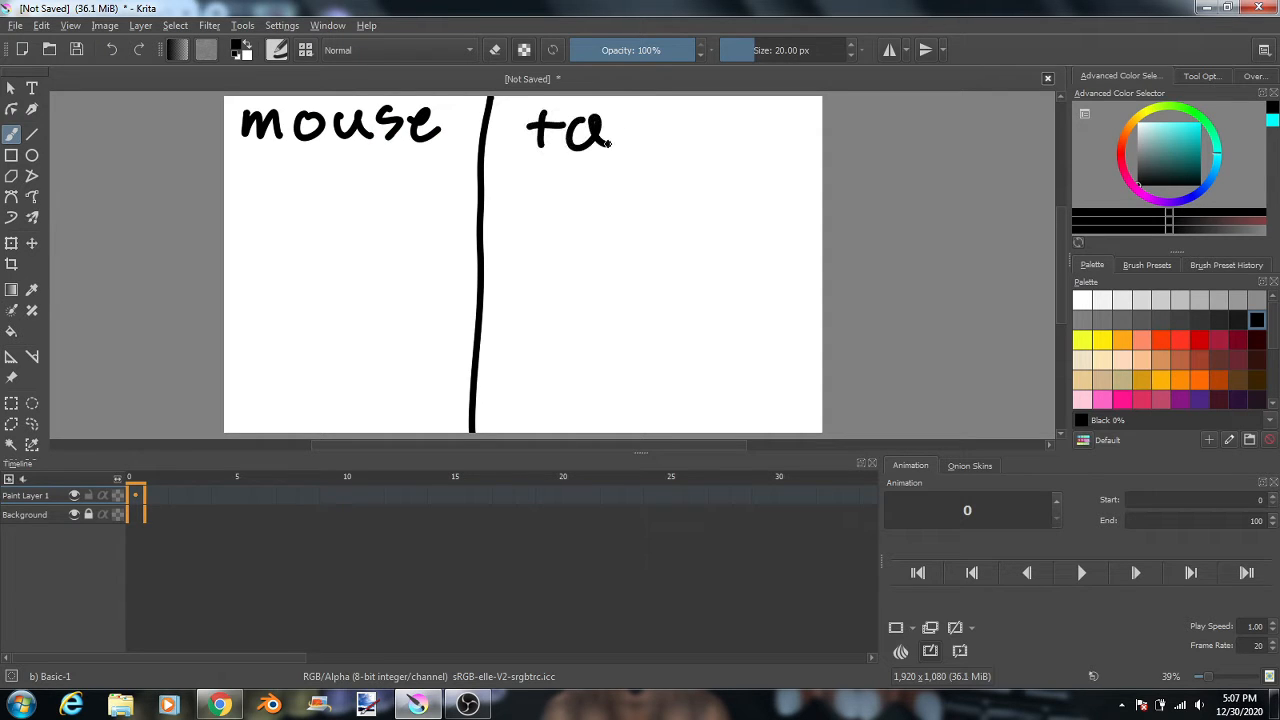
pyautogui.moveTo(626, 102); pyautogui.dragTo(640, 150)
pyautogui.moveTo(666, 102)
pyautogui.mouseDown()
pyautogui.moveTo(667, 148)
pyautogui.moveTo(714, 147)
pyautogui.mouseUp()
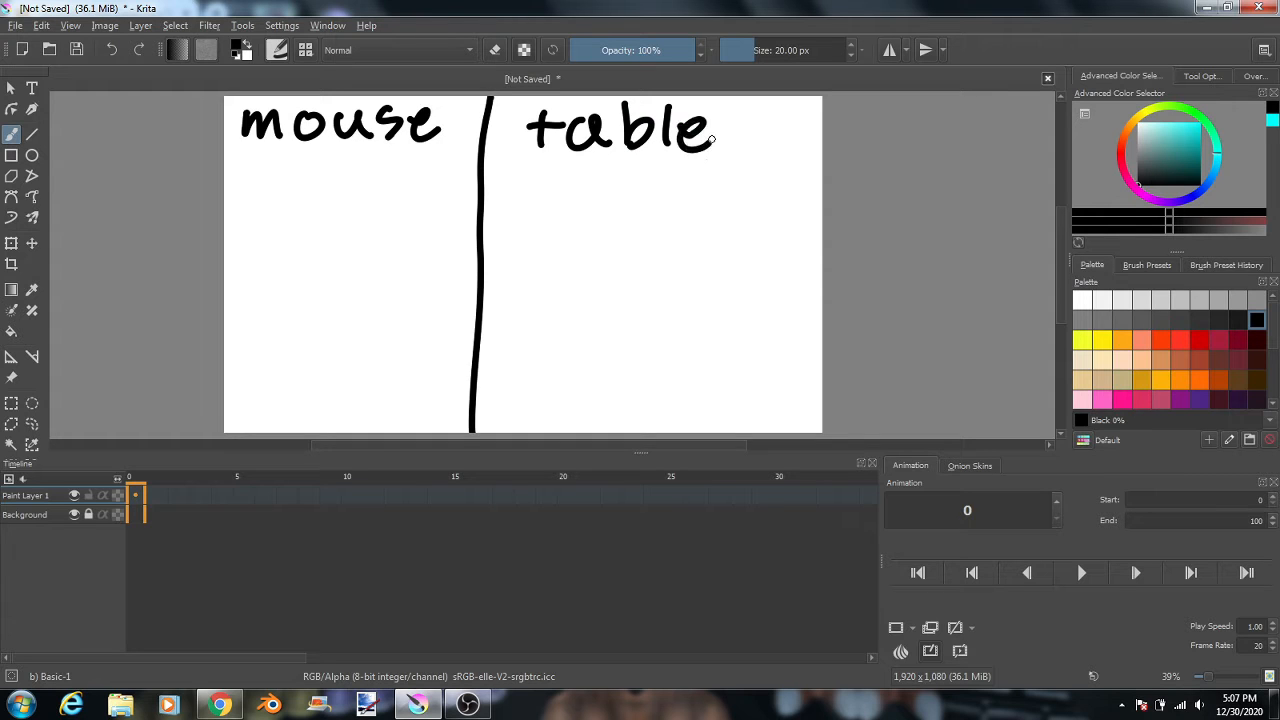
pyautogui.moveTo(727, 103)
pyautogui.mouseDown()
pyautogui.moveTo(728, 146)
pyautogui.moveTo(746, 121)
pyautogui.mouseUp()
pyautogui.scroll(-1, 393, 207)
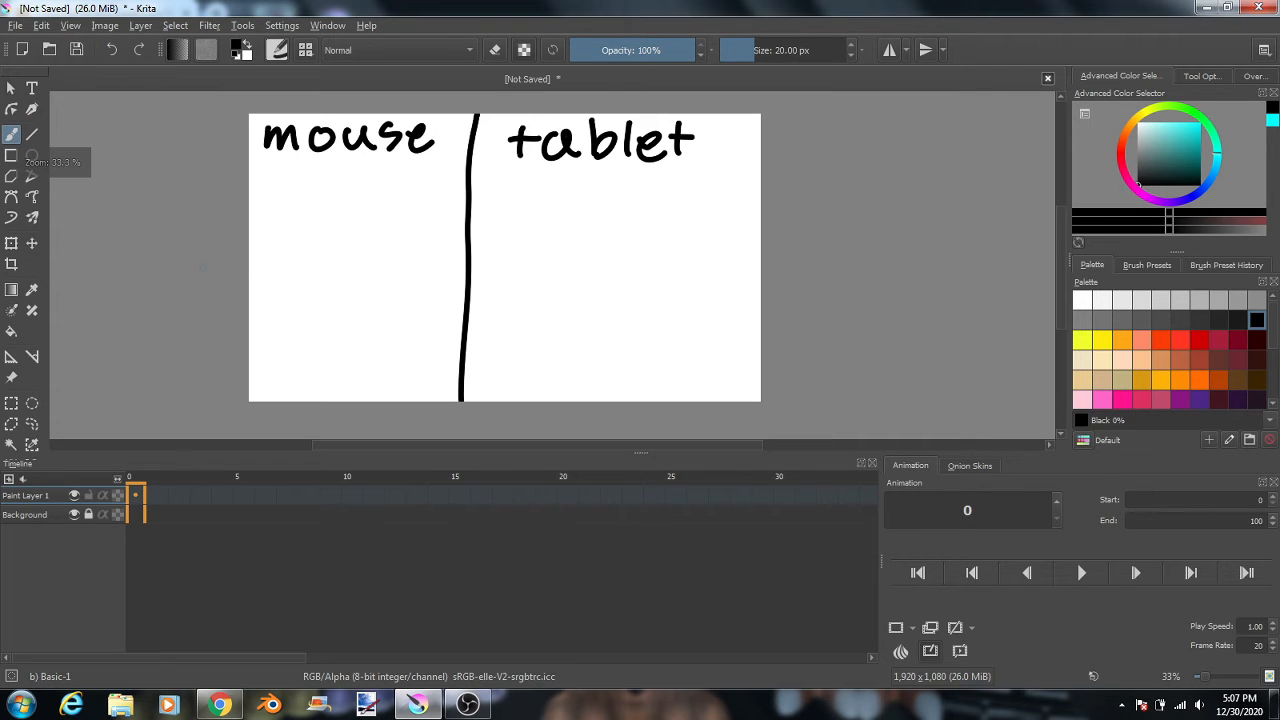
# Draw a smiling stick figure with a round head, body, arms and legs beneath the "mouse" heading.
pyautogui.scroll(1, 202, 268)
pyautogui.scroll(-1, 548, 230)
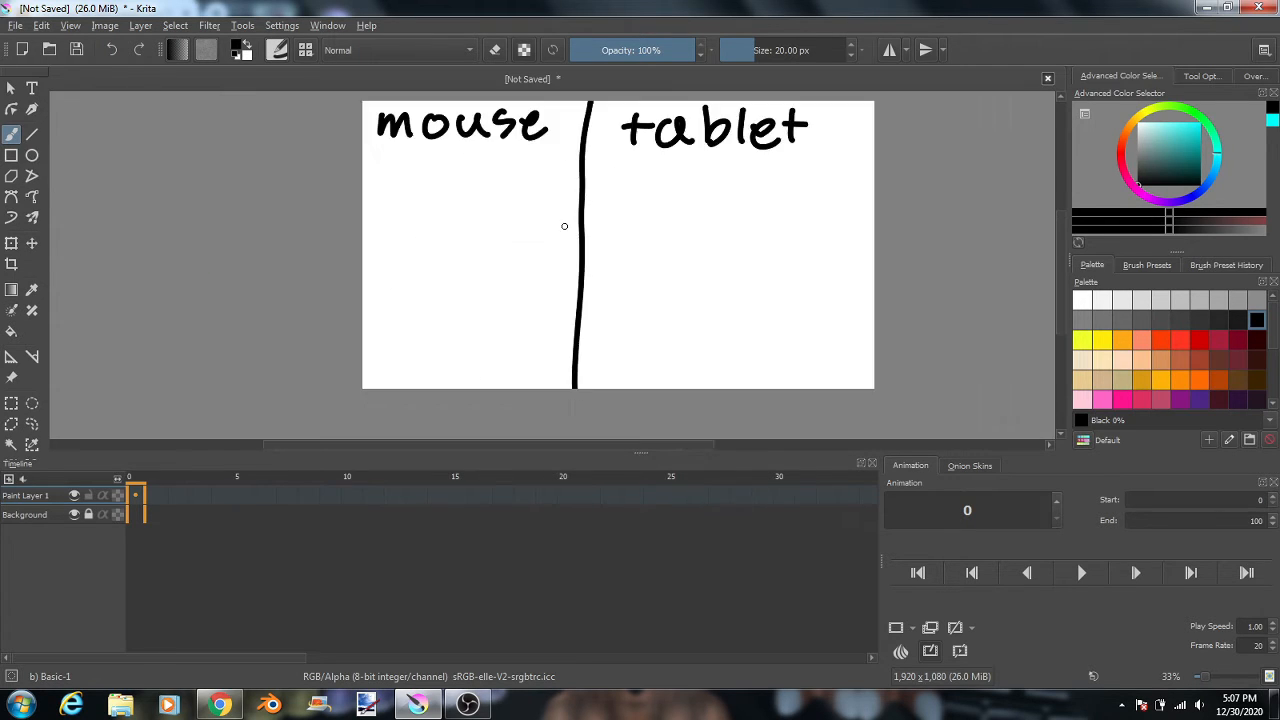
pyautogui.moveTo(464, 186)
pyautogui.mouseDown()
pyautogui.moveTo(433, 204)
pyautogui.moveTo(440, 233)
pyautogui.moveTo(483, 241)
pyautogui.moveTo(497, 193)
pyautogui.moveTo(455, 191)
pyautogui.mouseUp()
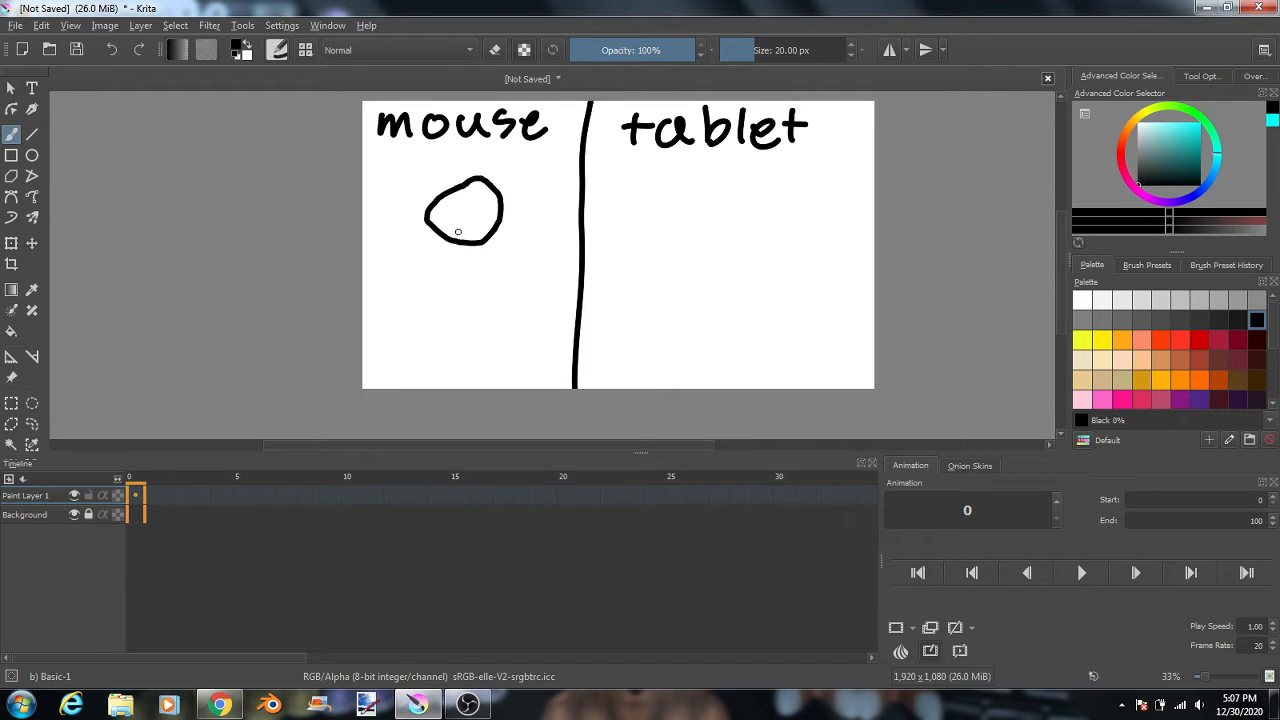
pyautogui.moveTo(457, 244)
pyautogui.mouseDown()
pyautogui.moveTo(441, 309)
pyautogui.moveTo(472, 301)
pyautogui.mouseUp()
pyautogui.moveTo(458, 245)
pyautogui.mouseDown()
pyautogui.moveTo(442, 258)
pyautogui.moveTo(484, 266)
pyautogui.mouseUp()
pyautogui.moveTo(456, 222); pyautogui.dragTo(488, 216)
pyautogui.click(469, 200)
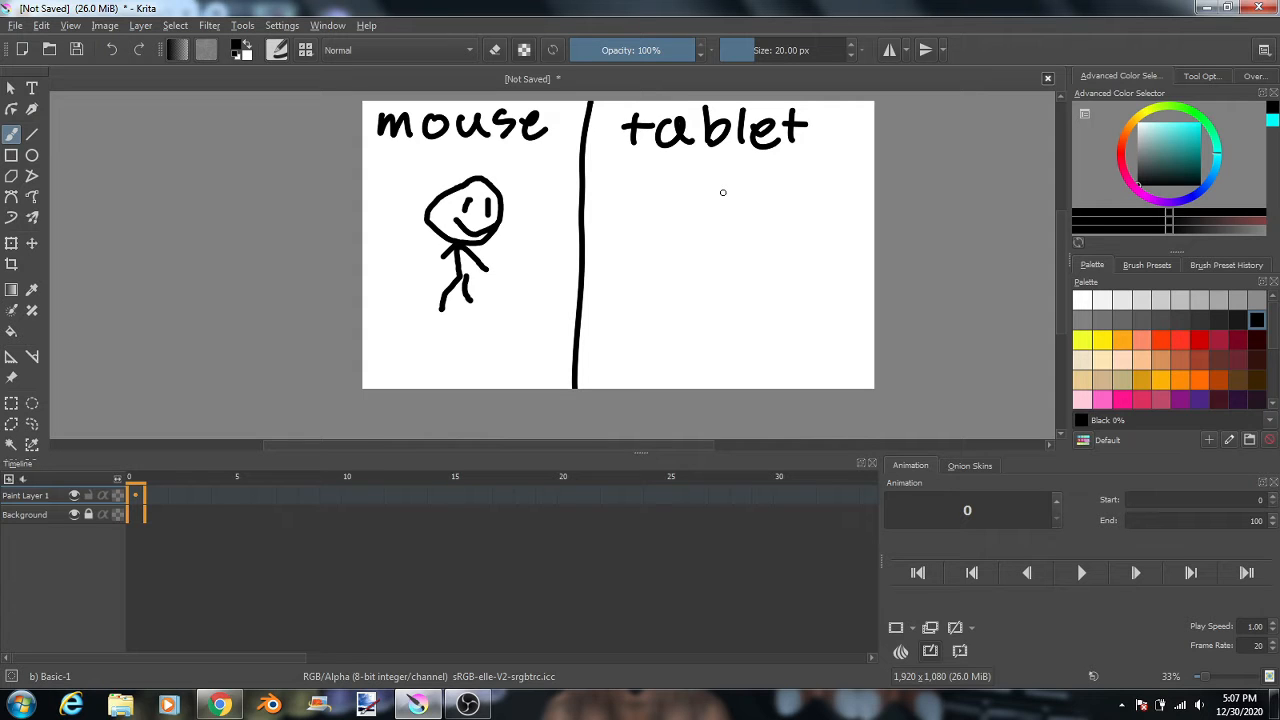
# Draw a smiling stick figure with dot eyes, arms and legs beneath the "tablet" heading for comparison.
pyautogui.moveTo(716, 180)
pyautogui.mouseDown()
pyautogui.moveTo(726, 219)
pyautogui.moveTo(733, 190)
pyautogui.moveTo(720, 177)
pyautogui.moveTo(718, 297)
pyautogui.mouseUp()
pyautogui.click(707, 193)
pyautogui.click(719, 191)
pyautogui.moveTo(705, 232)
pyautogui.mouseDown()
pyautogui.moveTo(694, 240)
pyautogui.moveTo(720, 248)
pyautogui.mouseUp()
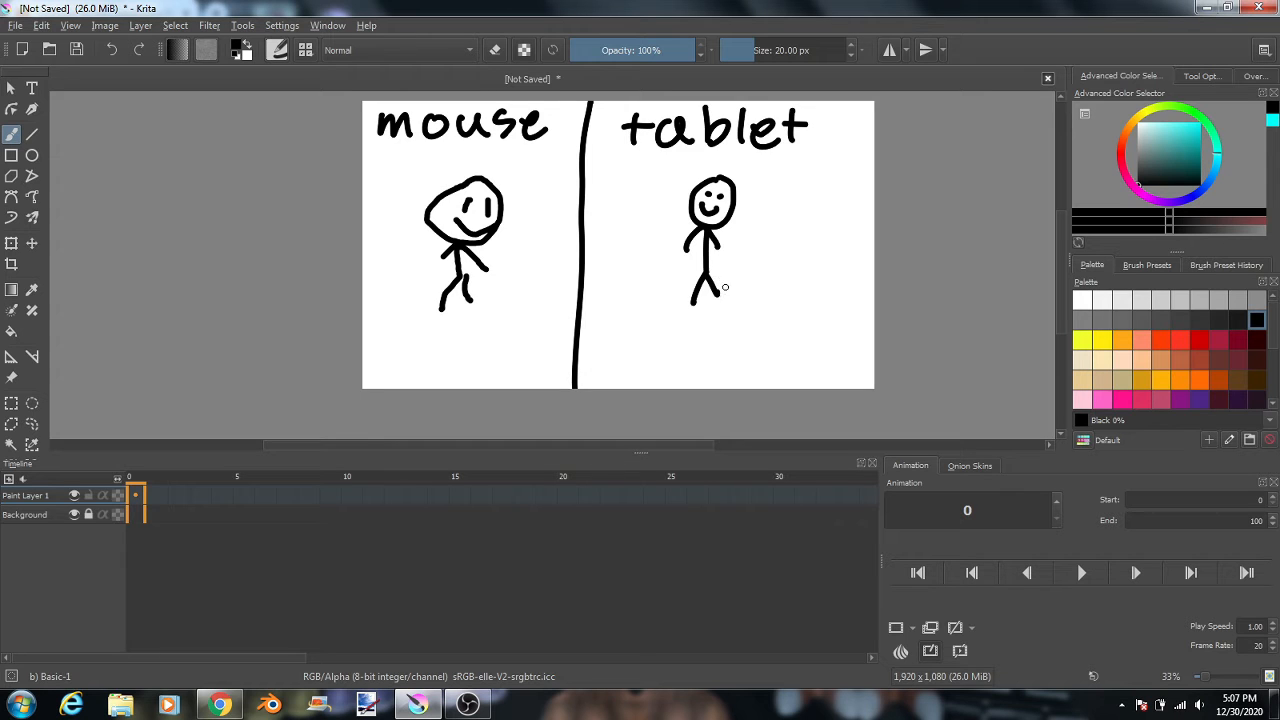
# Erase the entire mouse and tablet drawing with an enlarged eraser, and set the brush size back to 20 px.
pyautogui.press('e')
pyautogui.click(790, 50)
pyautogui.moveTo(793, 127)
pyautogui.mouseDown()
pyautogui.moveTo(714, 177)
pyautogui.moveTo(785, 212)
pyautogui.moveTo(680, 246)
pyautogui.moveTo(569, 177)
pyautogui.moveTo(506, 163)
pyautogui.moveTo(455, 184)
pyautogui.moveTo(529, 103)
pyautogui.moveTo(674, 106)
pyautogui.moveTo(577, 177)
pyautogui.moveTo(583, 356)
pyautogui.moveTo(589, 346)
pyautogui.mouseUp()
pyautogui.click(793, 50)
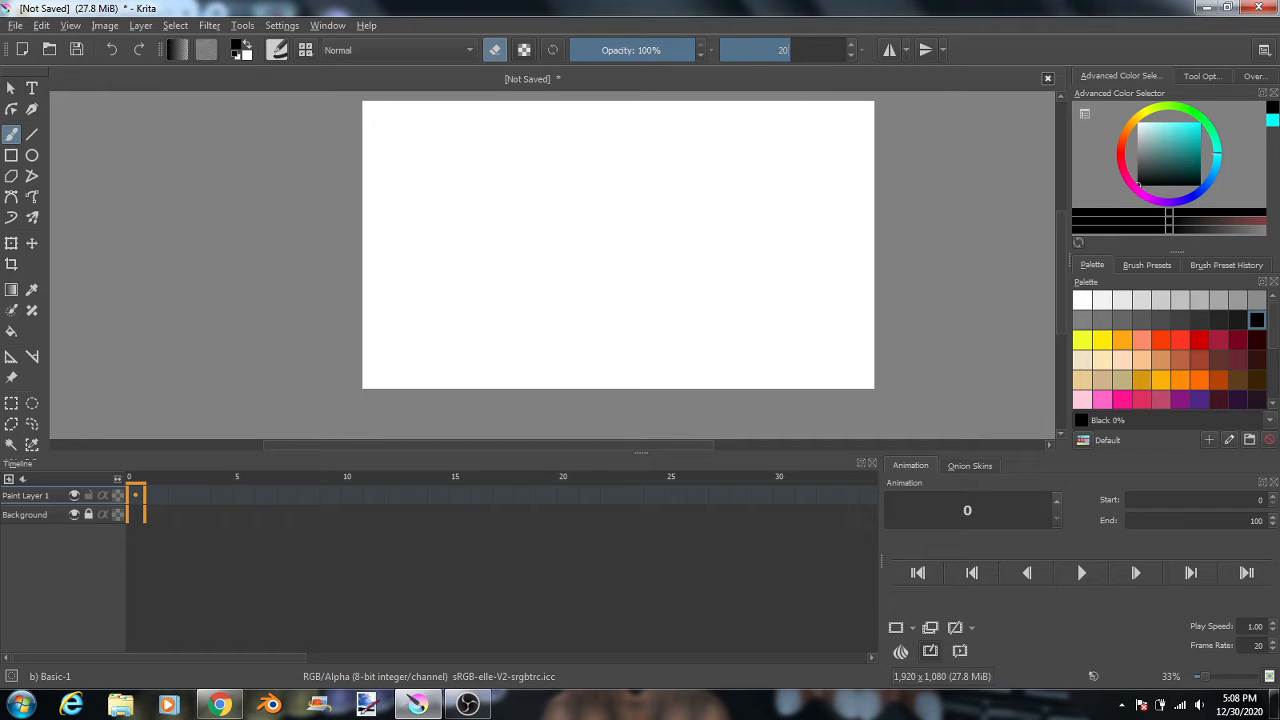
pyautogui.press('Return')
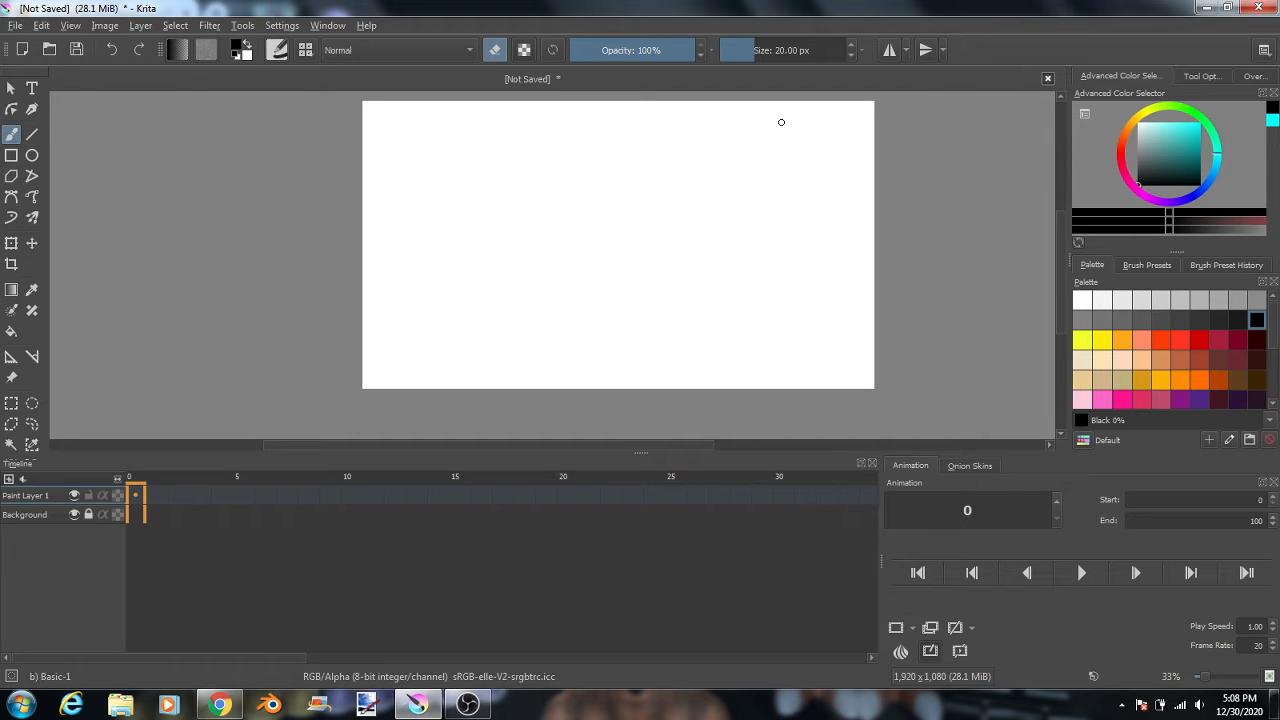
pyautogui.moveTo(714, 152); pyautogui.dragTo(711, 157)
pyautogui.moveTo(614, 208)
pyautogui.mouseDown()
pyautogui.moveTo(593, 192)
pyautogui.moveTo(581, 206)
pyautogui.mouseUp()
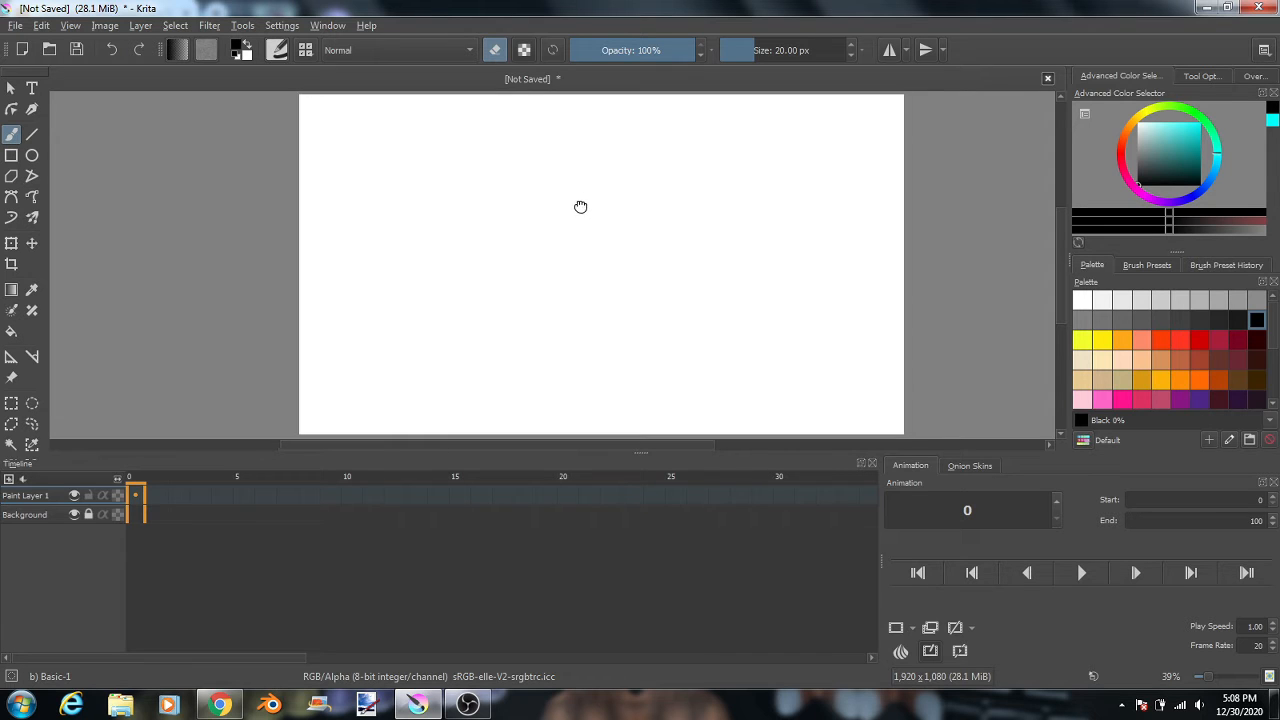
pyautogui.scroll(2, 581, 206)
pyautogui.scroll(-2, 581, 206)
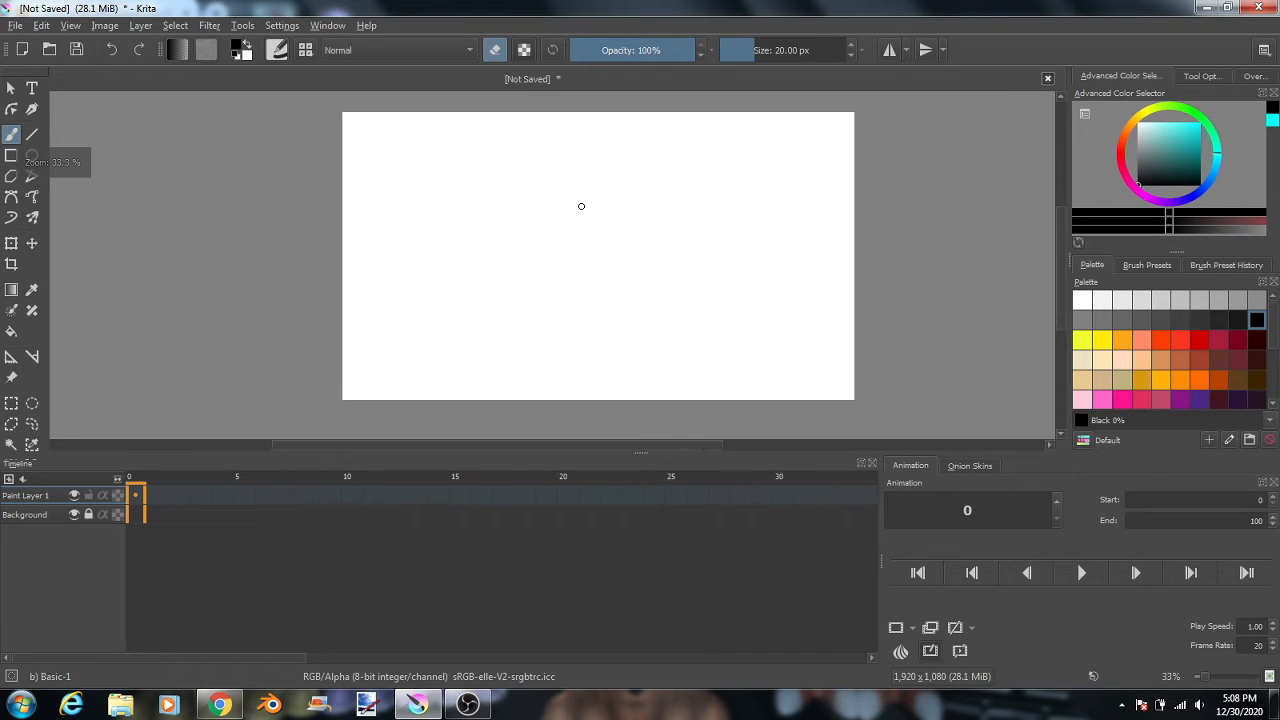
pyautogui.scroll(1, 581, 206)
pyautogui.scroll(-1, 581, 206)
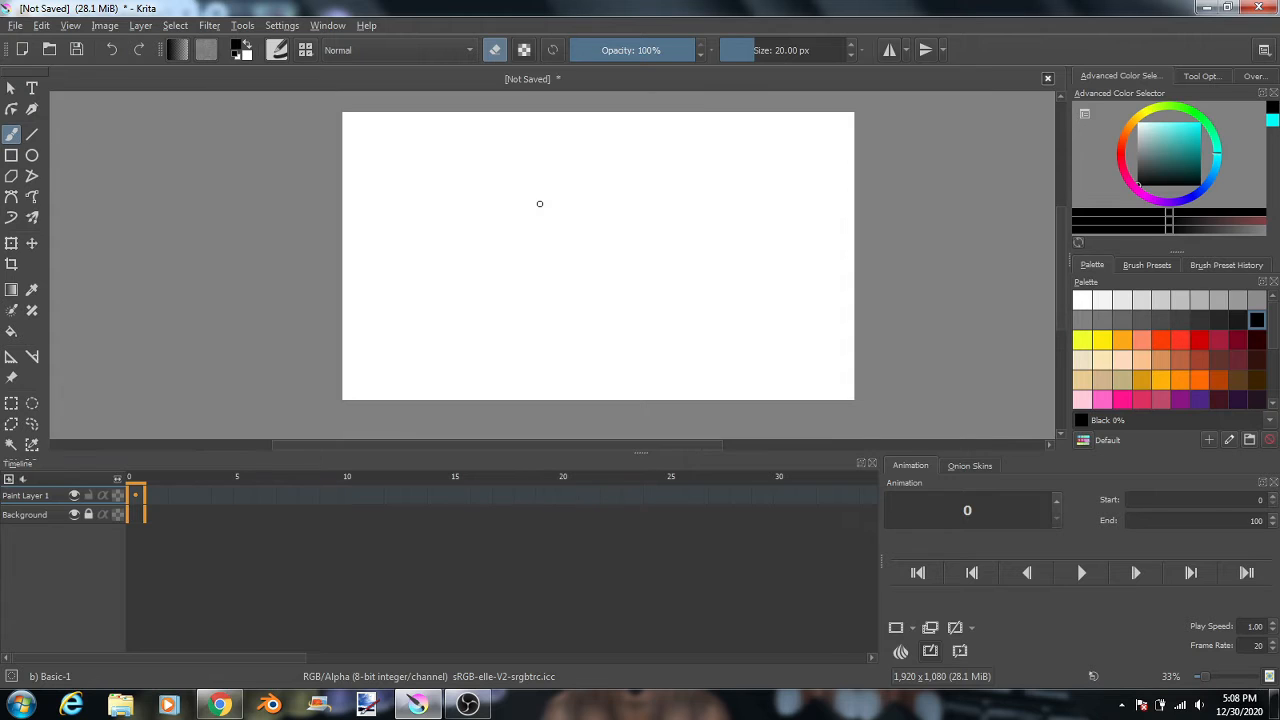
pyautogui.moveTo(540, 203); pyautogui.dragTo(493, 196)
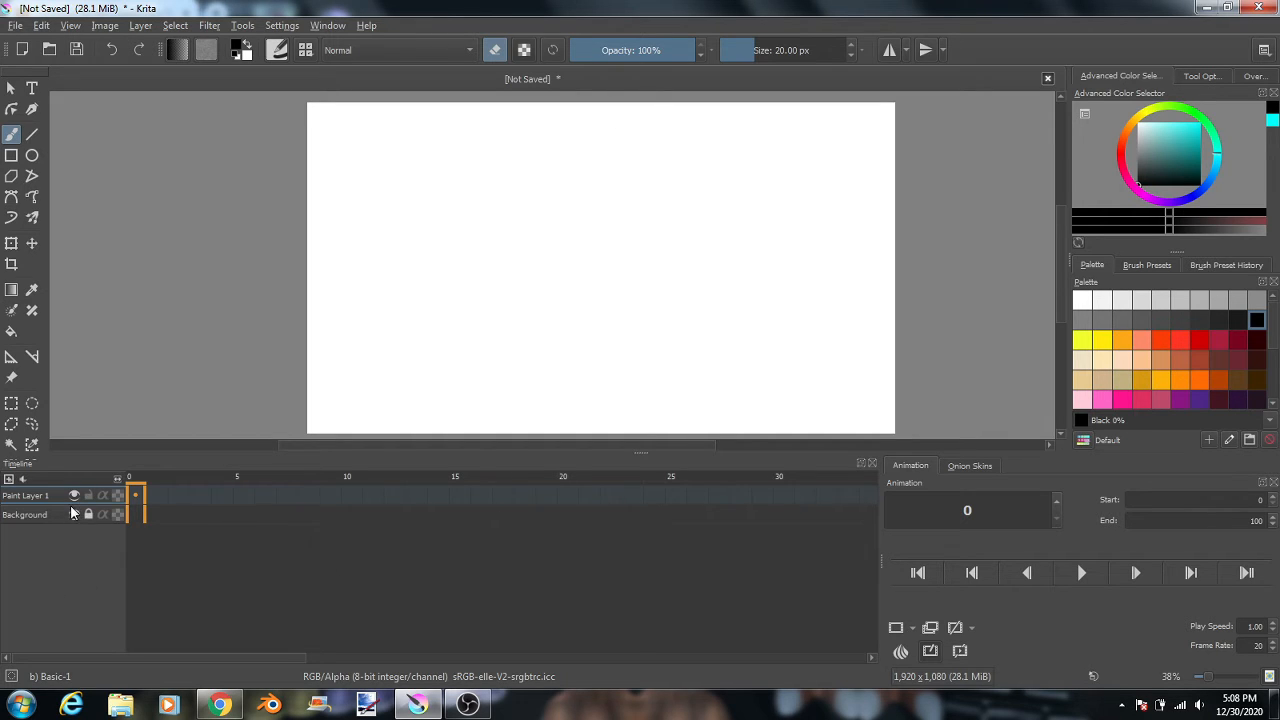
# Create a blank keyframe at frame 0 on both Paint Layer 1 and the Background layer.
pyautogui.click(133, 497)
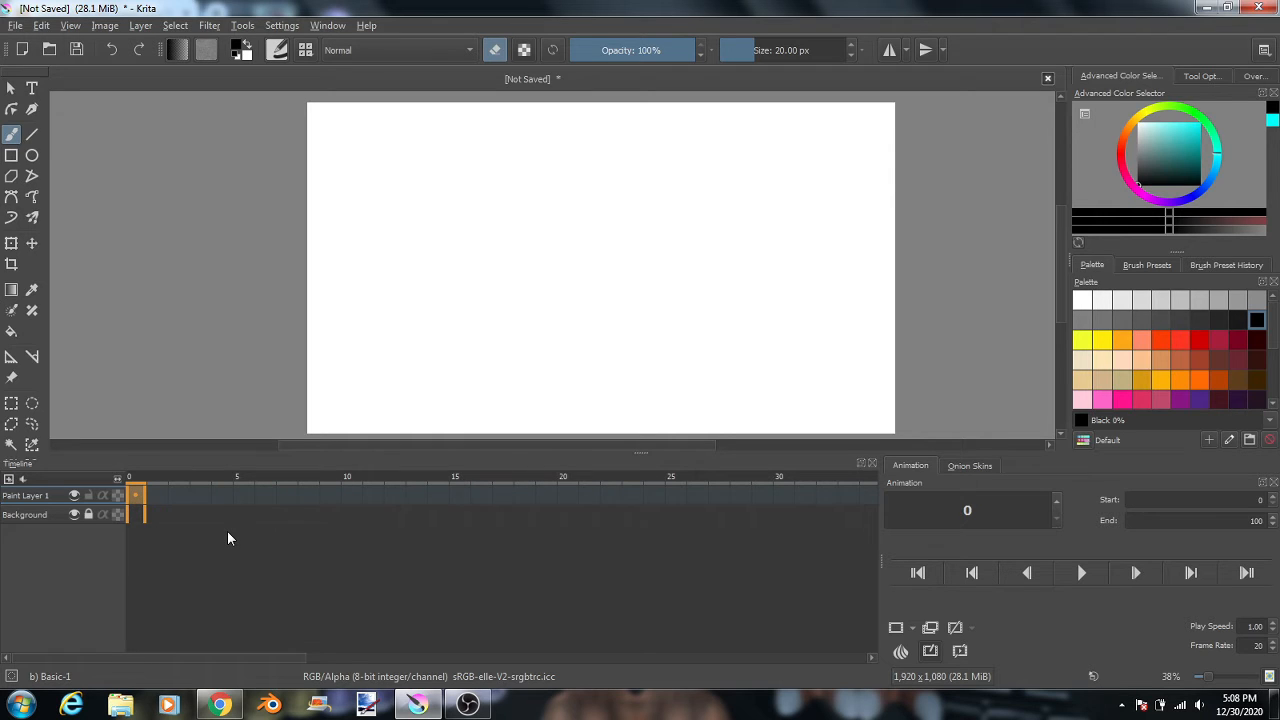
pyautogui.click(898, 627)
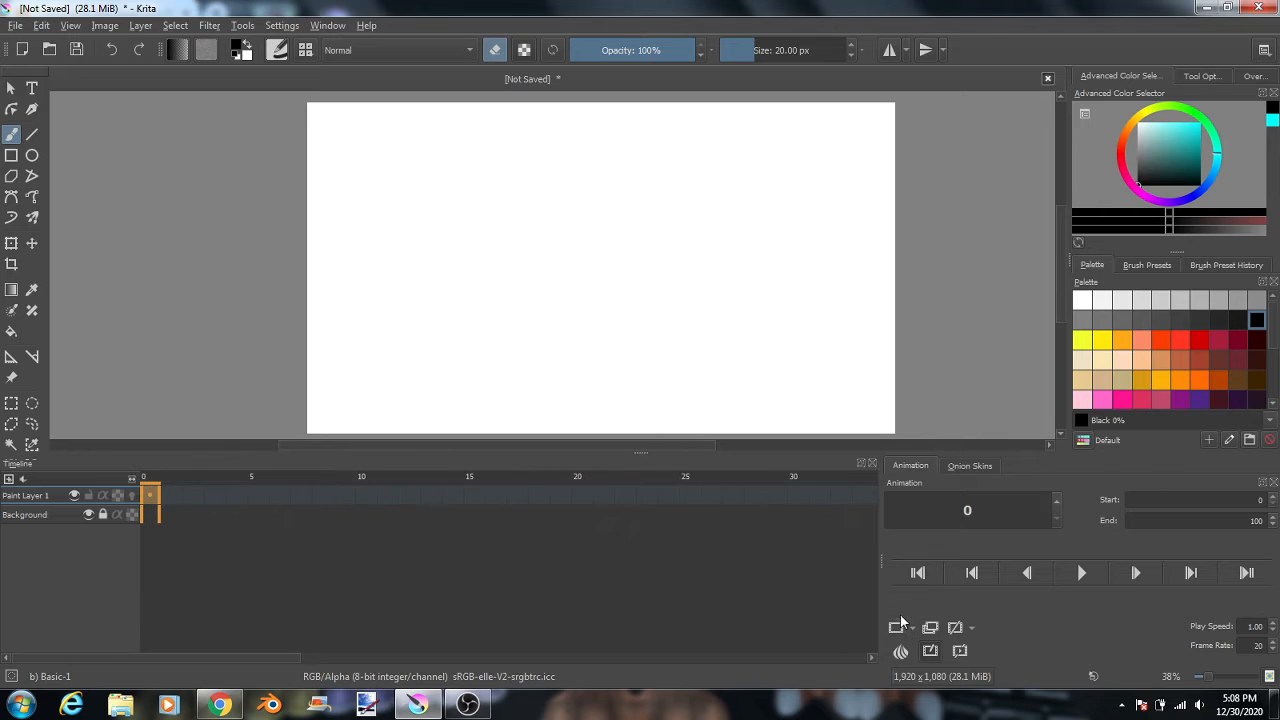
pyautogui.click(85, 522)
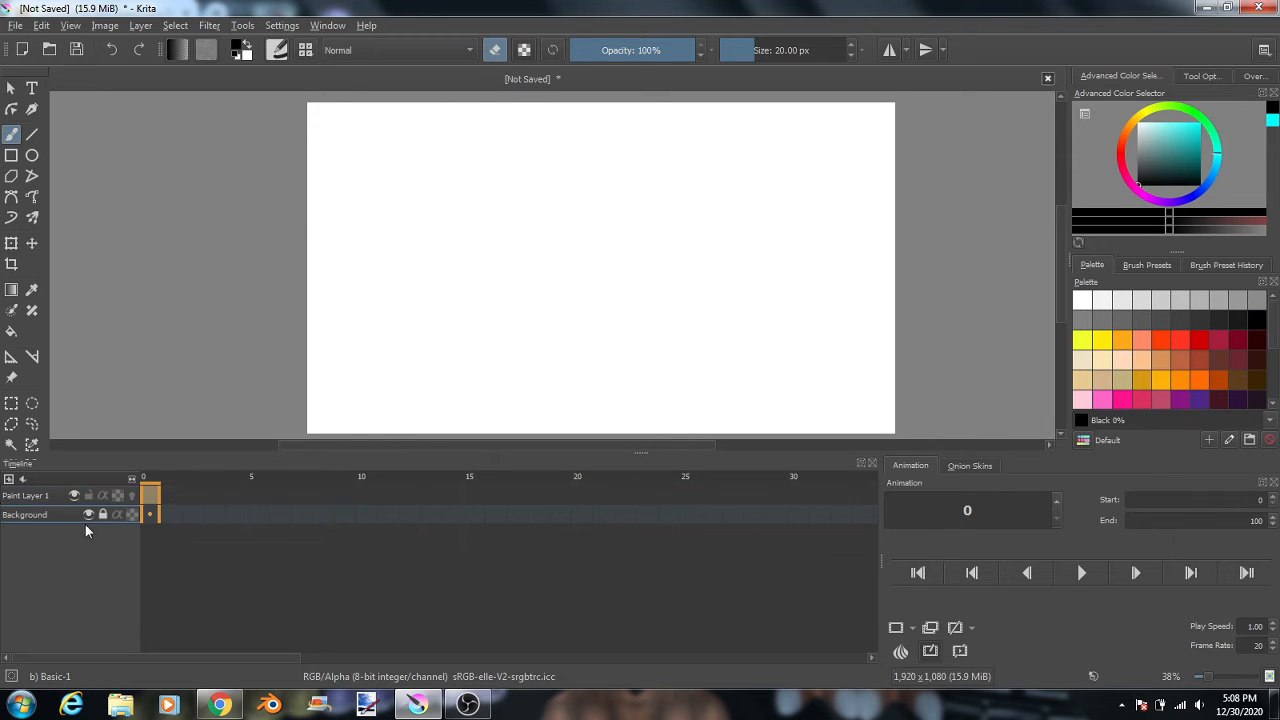
pyautogui.click(152, 514)
pyautogui.click(152, 496)
# Turn on onion skins for Paint Layer 1, leave them off for the Background, and make Paint Layer 1 active.
pyautogui.click(133, 495)
pyautogui.click(133, 514)
pyautogui.click(40, 495)
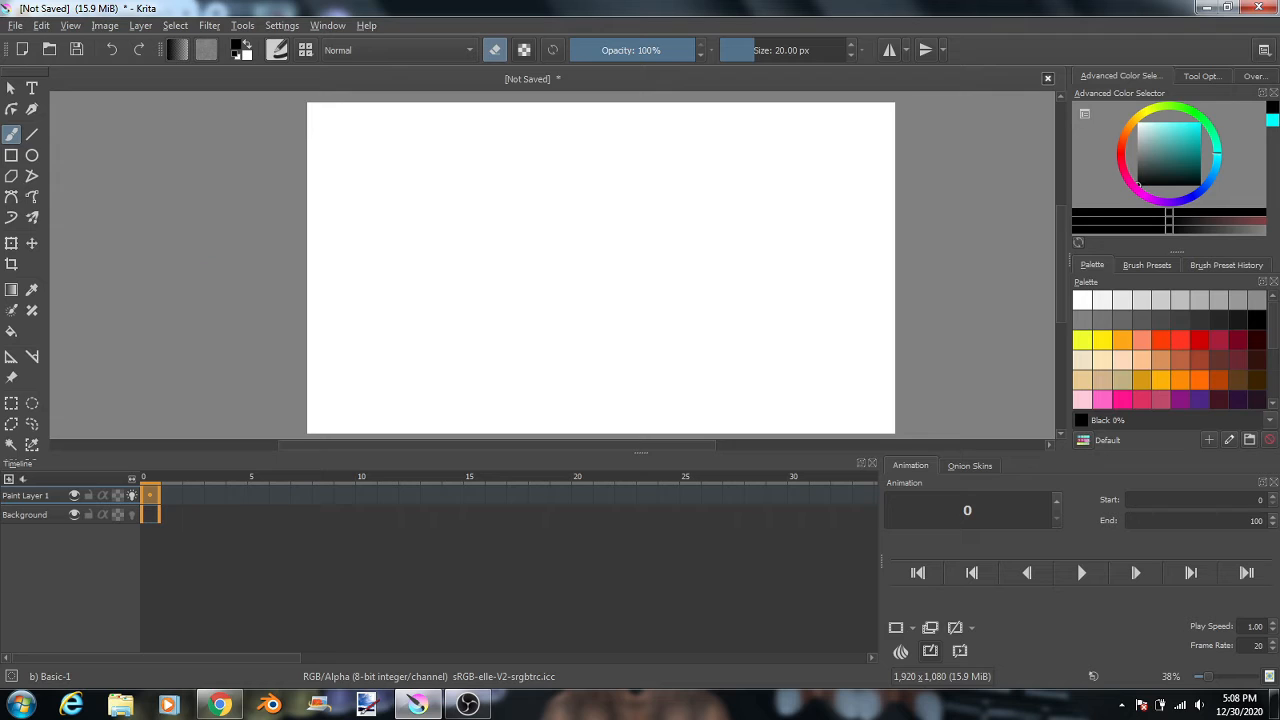
# Choose black from the color palette and turn off eraser mode.
pyautogui.click(1257, 320)
pyautogui.press('e')
pyautogui.moveTo(1273, 328); pyautogui.dragTo(1273, 288)
# Look through the complete list of brush presets from the first to the last, and return to its beginning.
pyautogui.click(1160, 266)
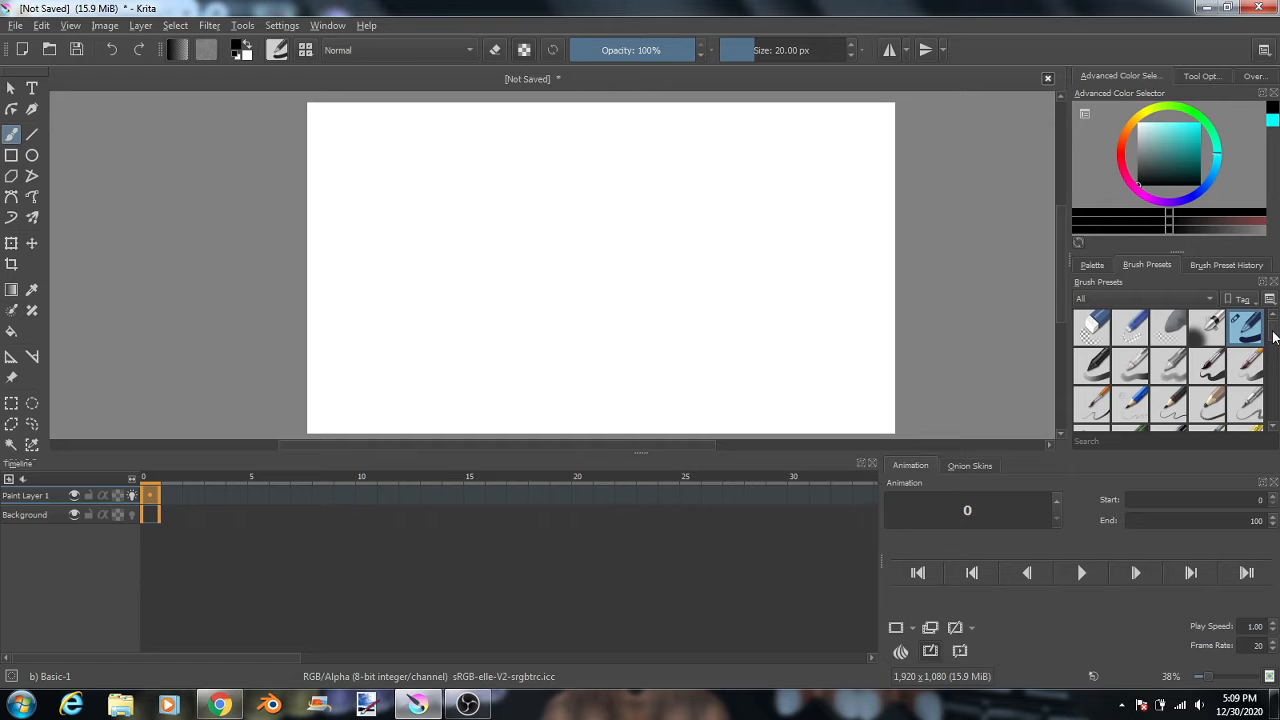
pyautogui.scroll(-10, 1275, 335)
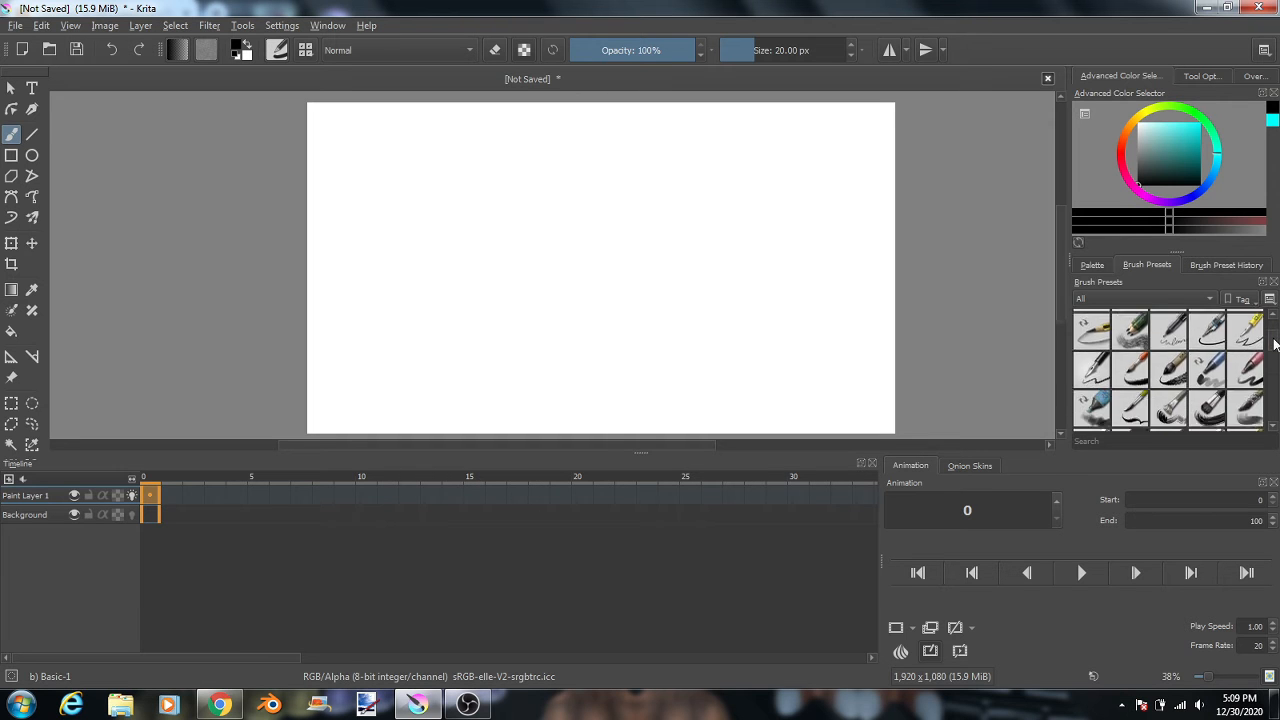
pyautogui.scroll(-10, 1275, 360)
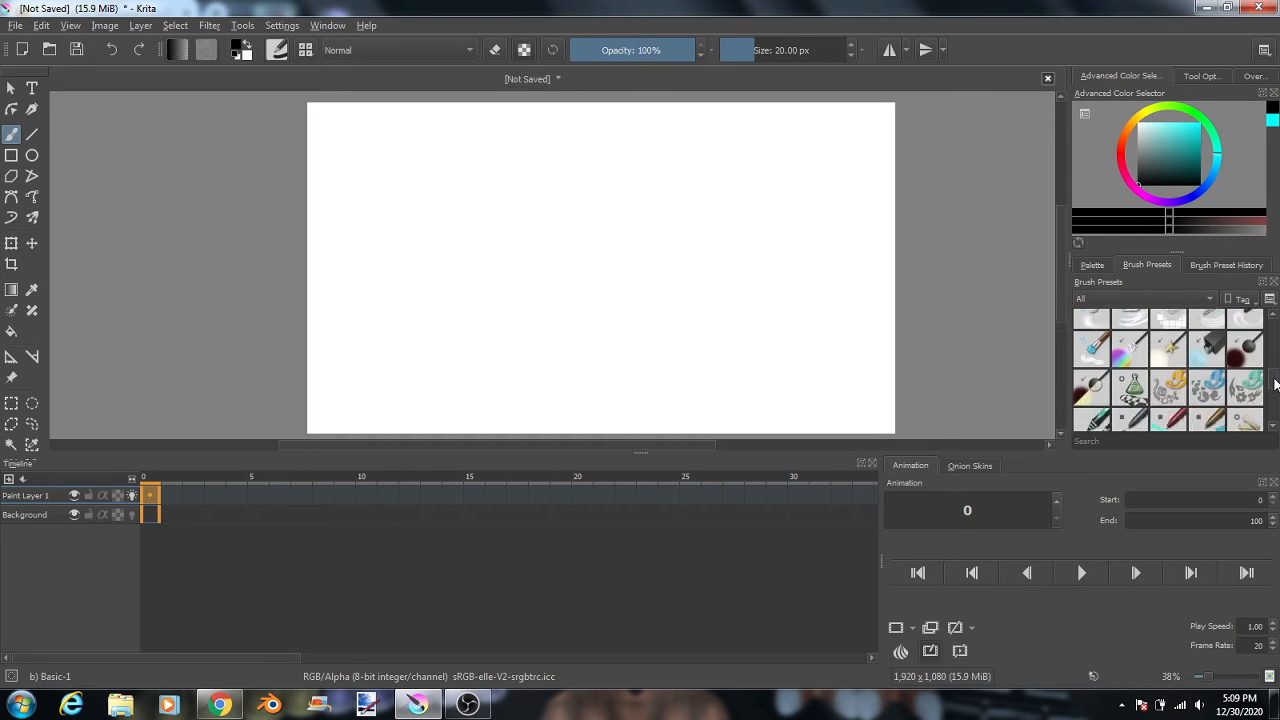
pyautogui.scroll(-10, 1275, 400)
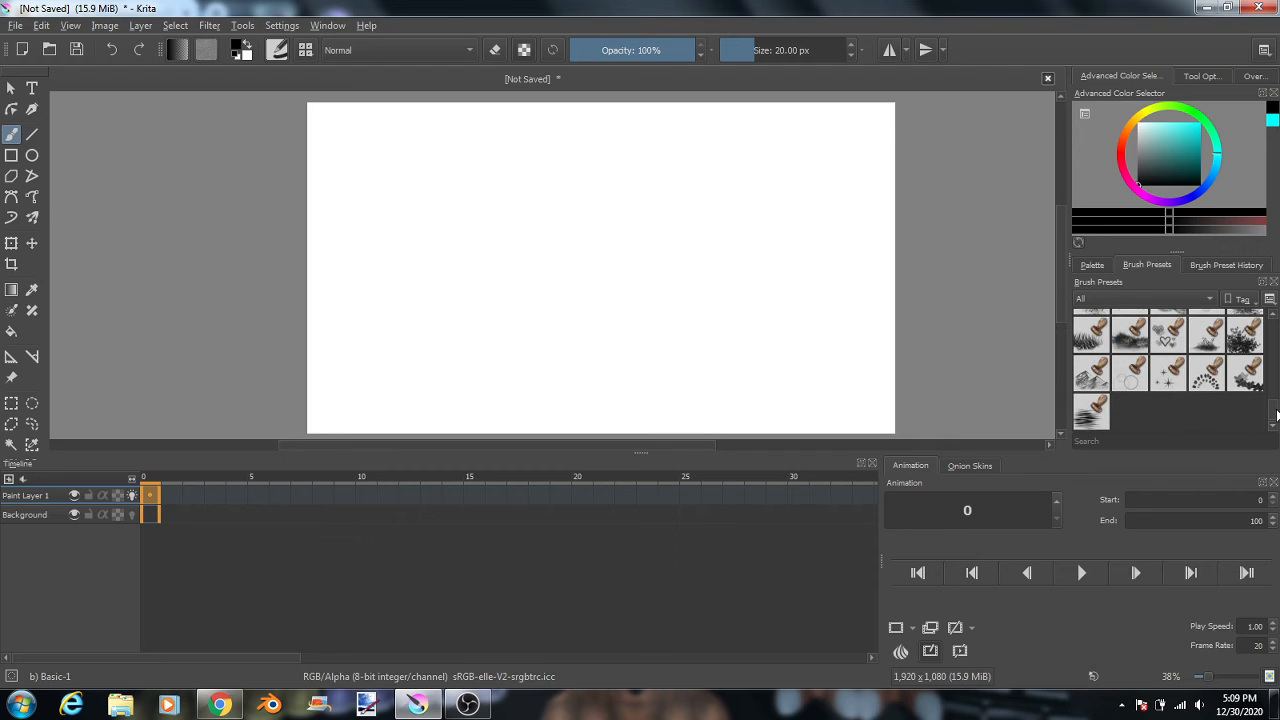
pyautogui.moveTo(1275, 410); pyautogui.dragTo(1275, 320)
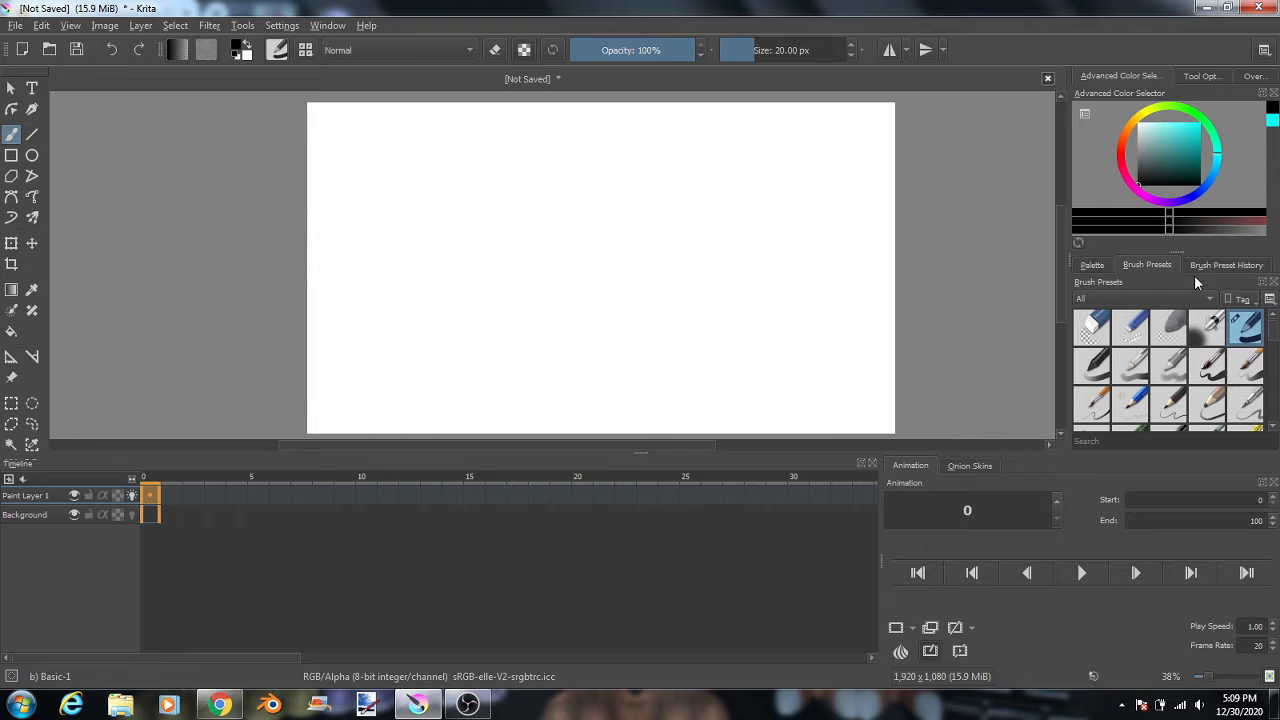
# Filter the brush presets by the Digital, Erasers, FX and Ink tags in turn and look over each set.
pyautogui.click(1160, 299)
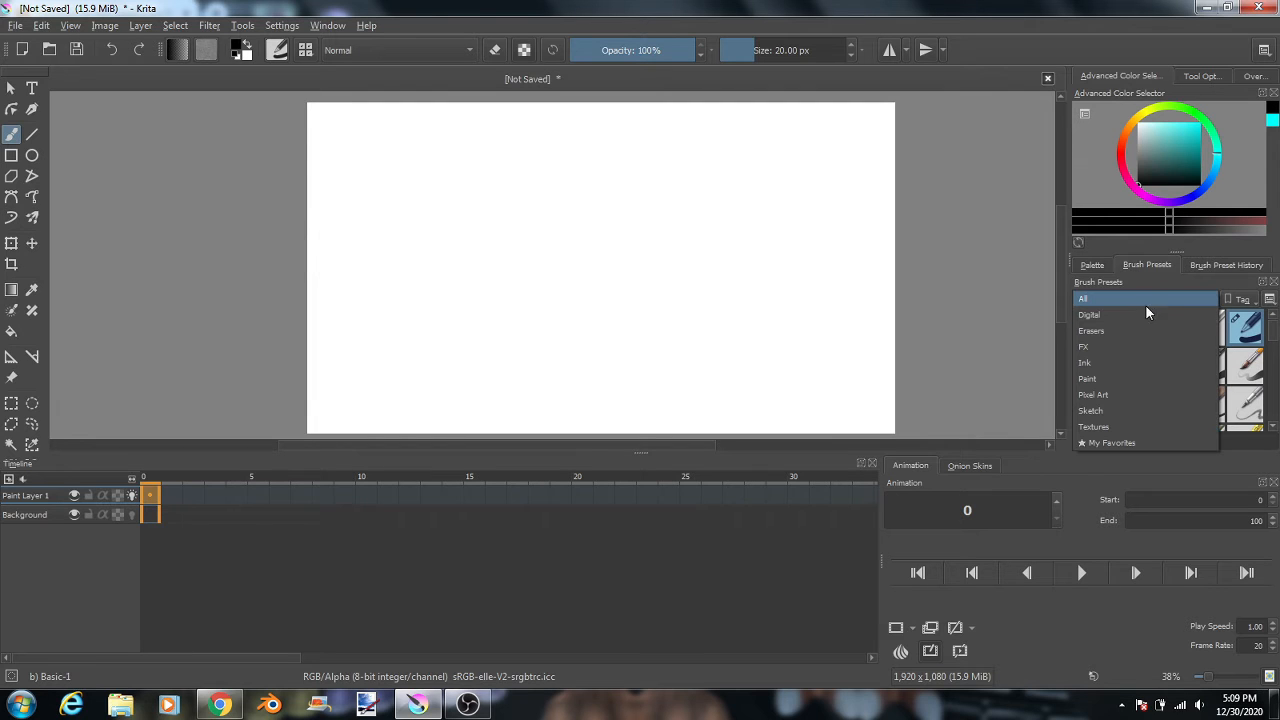
pyautogui.click(1126, 315)
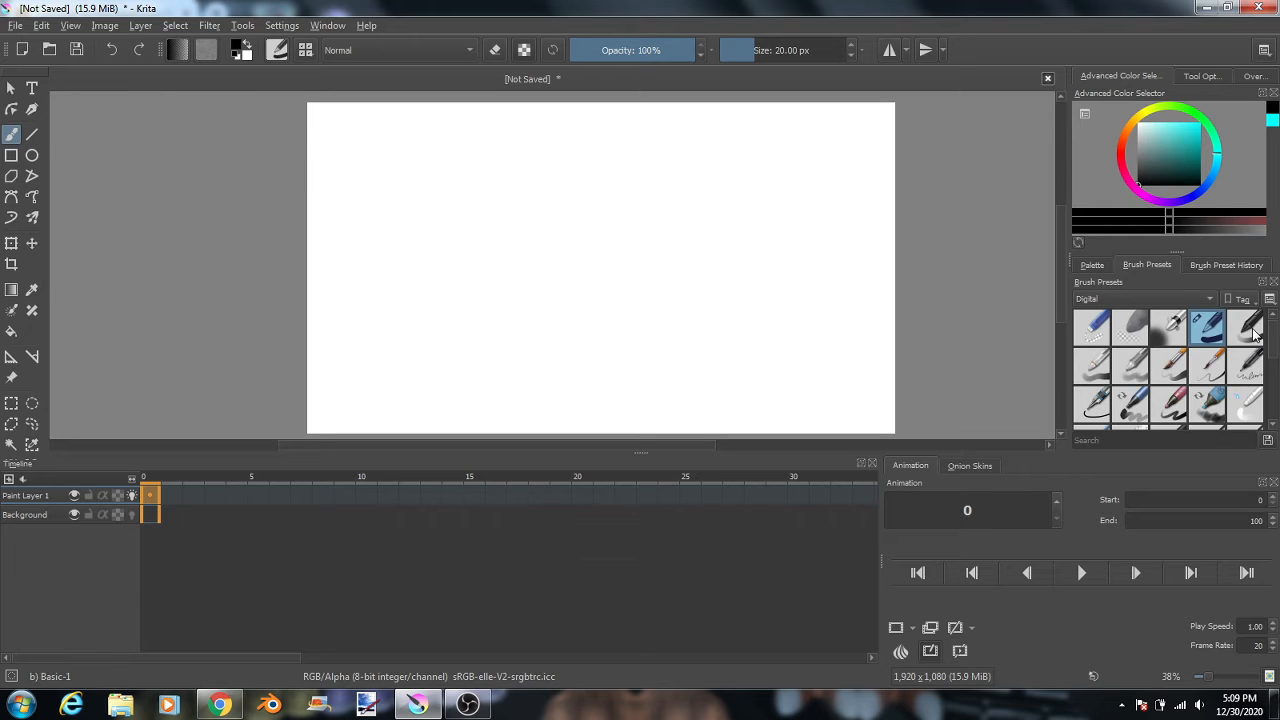
pyautogui.moveTo(1268, 338)
pyautogui.mouseDown()
pyautogui.moveTo(1276, 420)
pyautogui.moveTo(1260, 308)
pyautogui.mouseUp()
pyautogui.click(1136, 299)
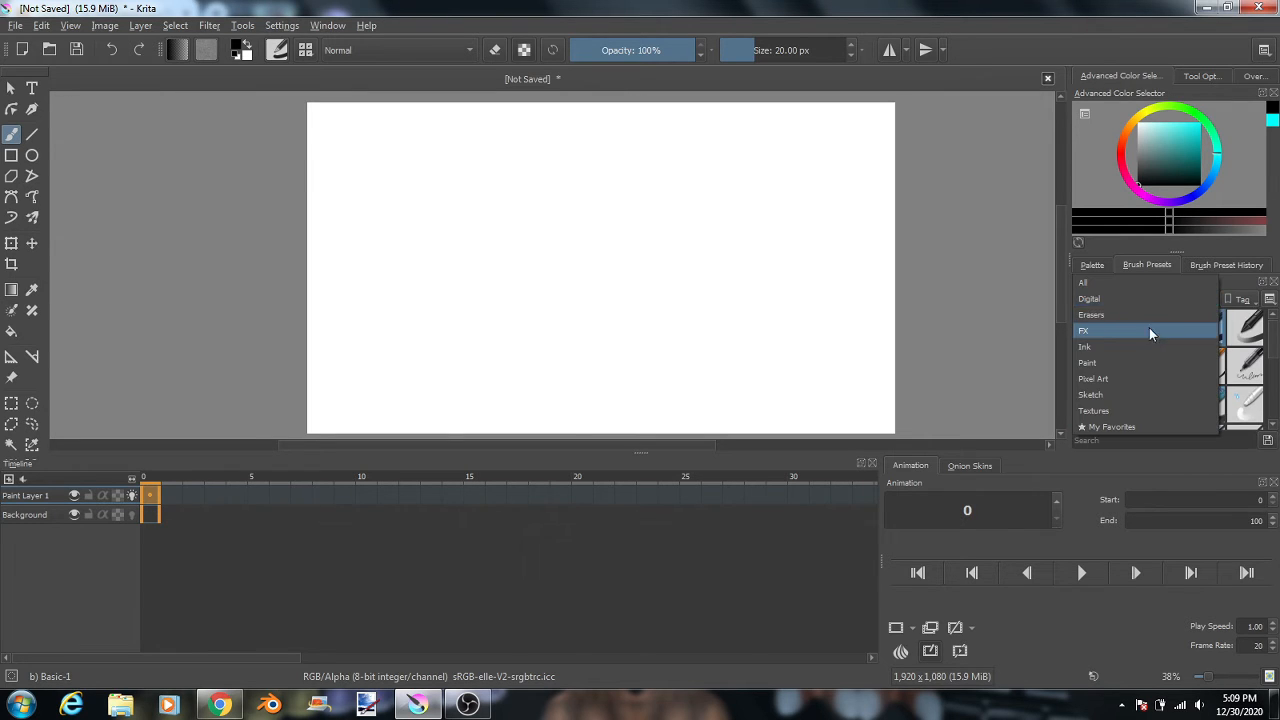
pyautogui.click(1145, 315)
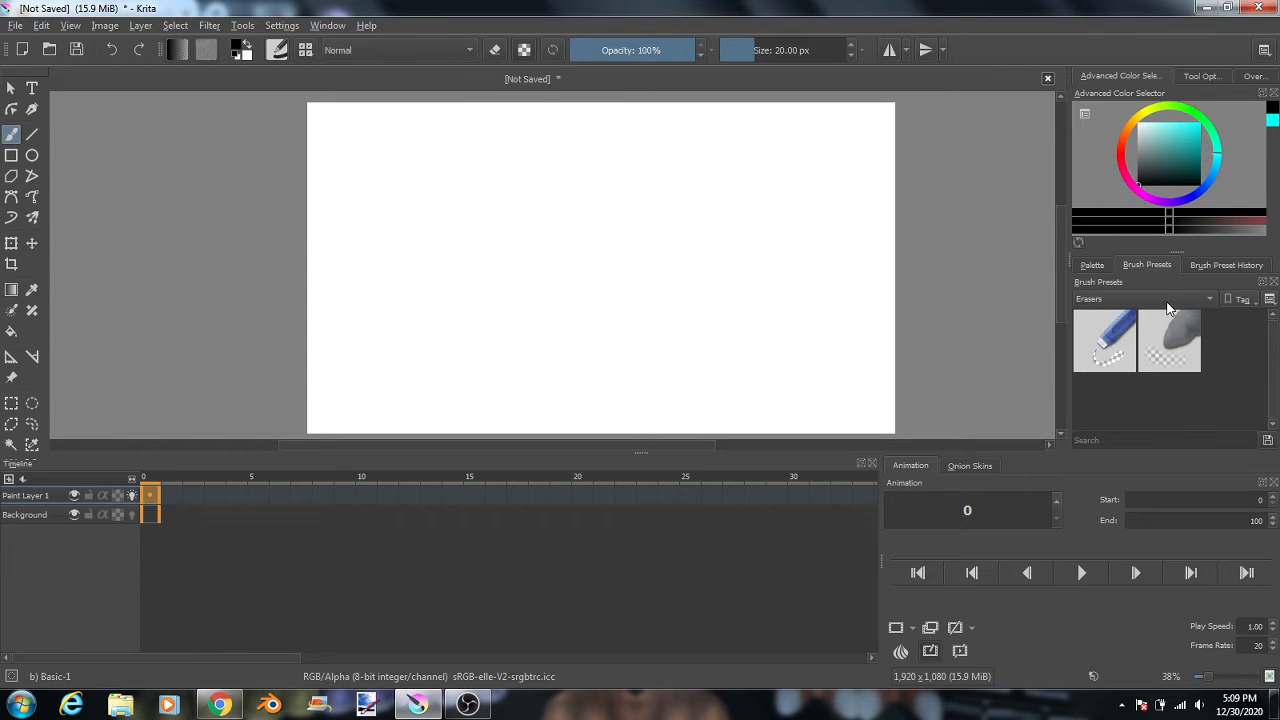
pyautogui.click(1168, 300)
pyautogui.click(1164, 311)
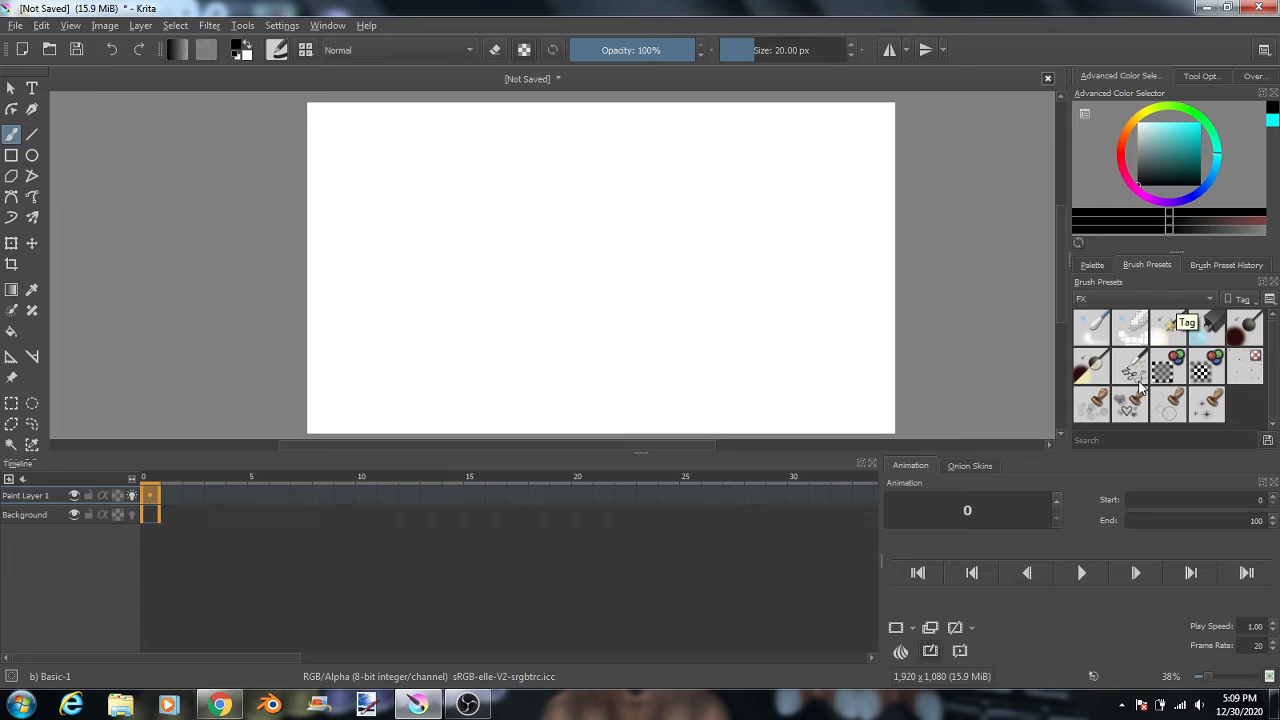
pyautogui.click(1163, 297)
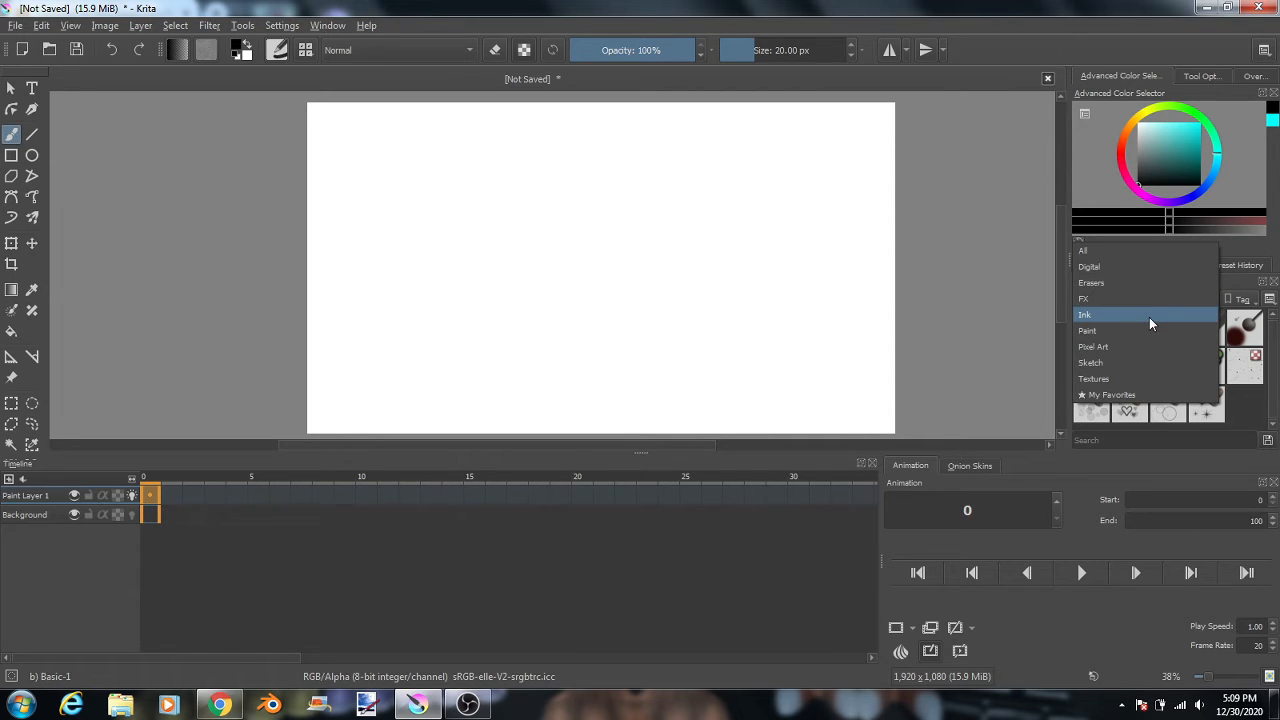
pyautogui.click(1137, 315)
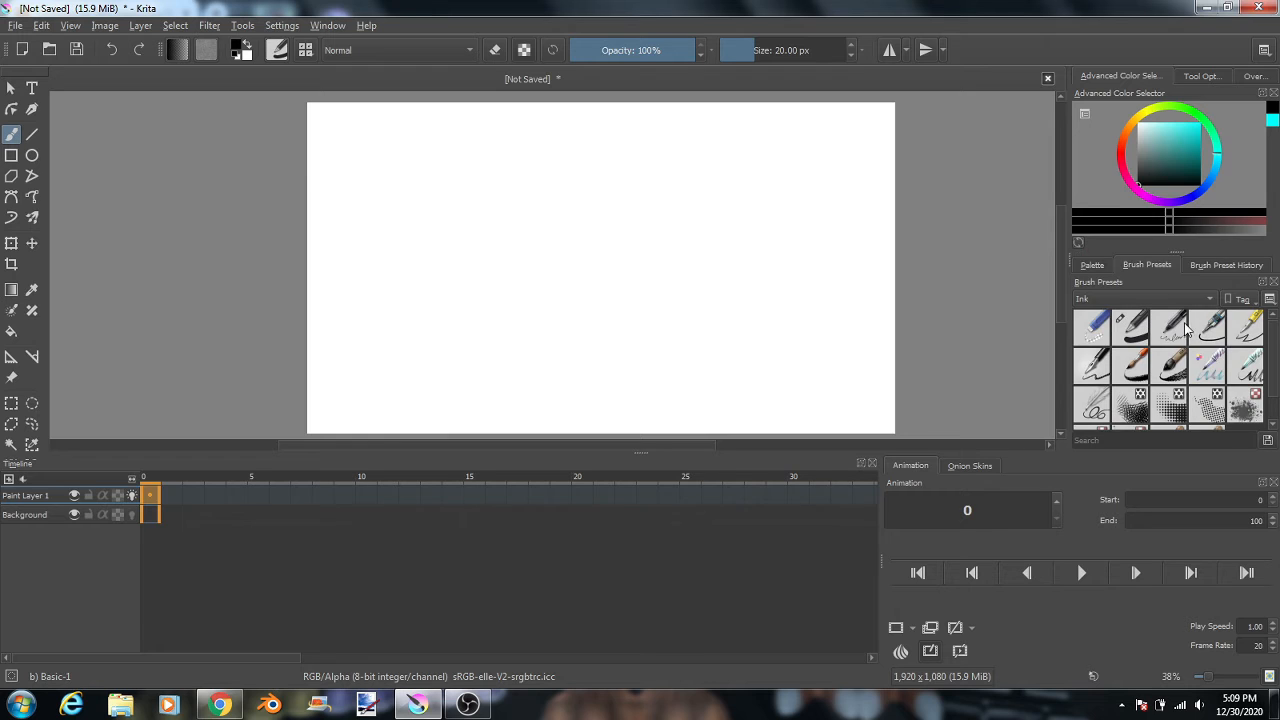
pyautogui.moveTo(1270, 341)
pyautogui.mouseDown()
pyautogui.moveTo(1271, 363)
pyautogui.moveTo(1271, 337)
pyautogui.mouseUp()
# Filter the brush presets by the Paint, Pixel Art, Sketch and Textures tags in turn and look over each set.
pyautogui.click(1162, 297)
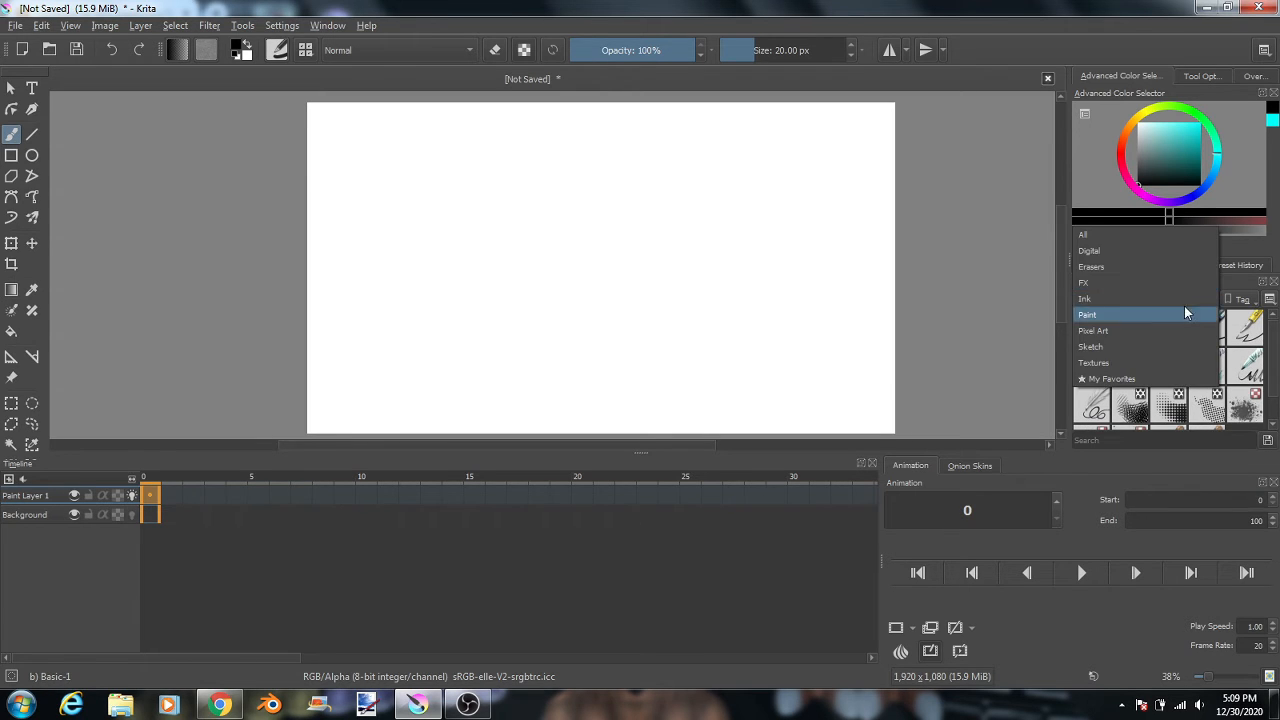
pyautogui.click(1172, 314)
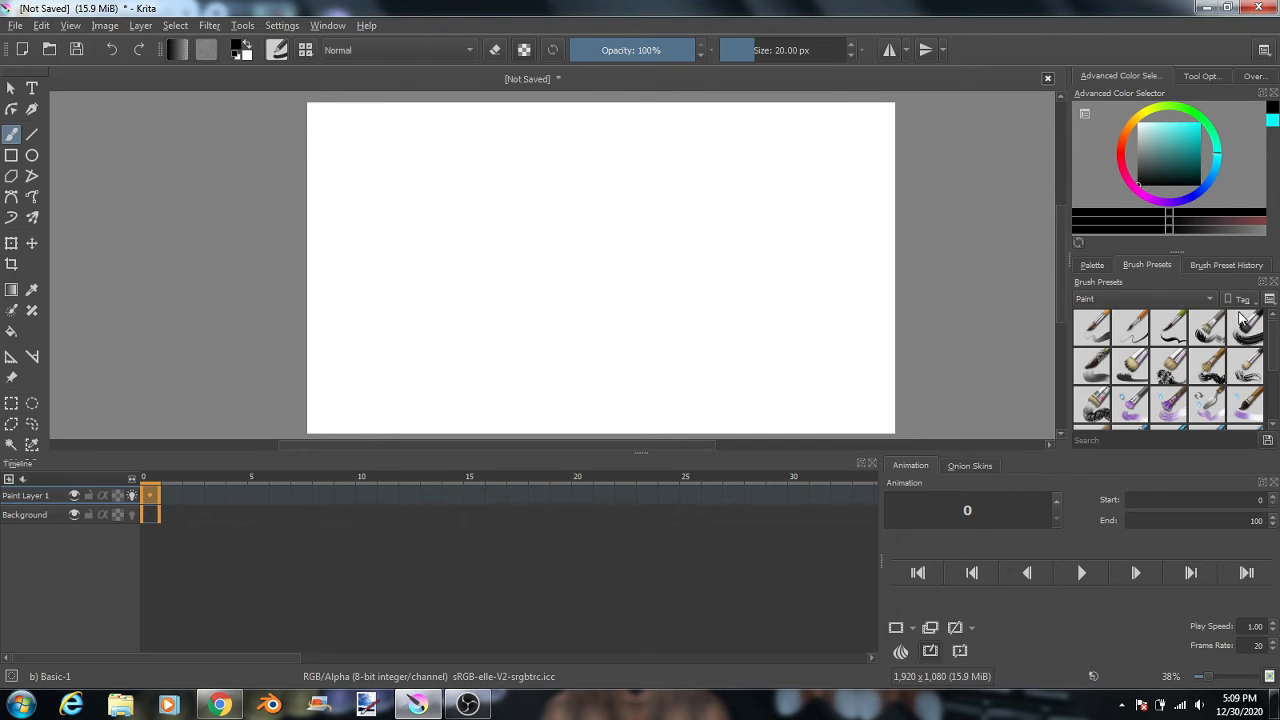
pyautogui.moveTo(1270, 371)
pyautogui.mouseDown()
pyautogui.moveTo(1271, 400)
pyautogui.moveTo(1271, 328)
pyautogui.mouseUp()
pyautogui.click(1188, 299)
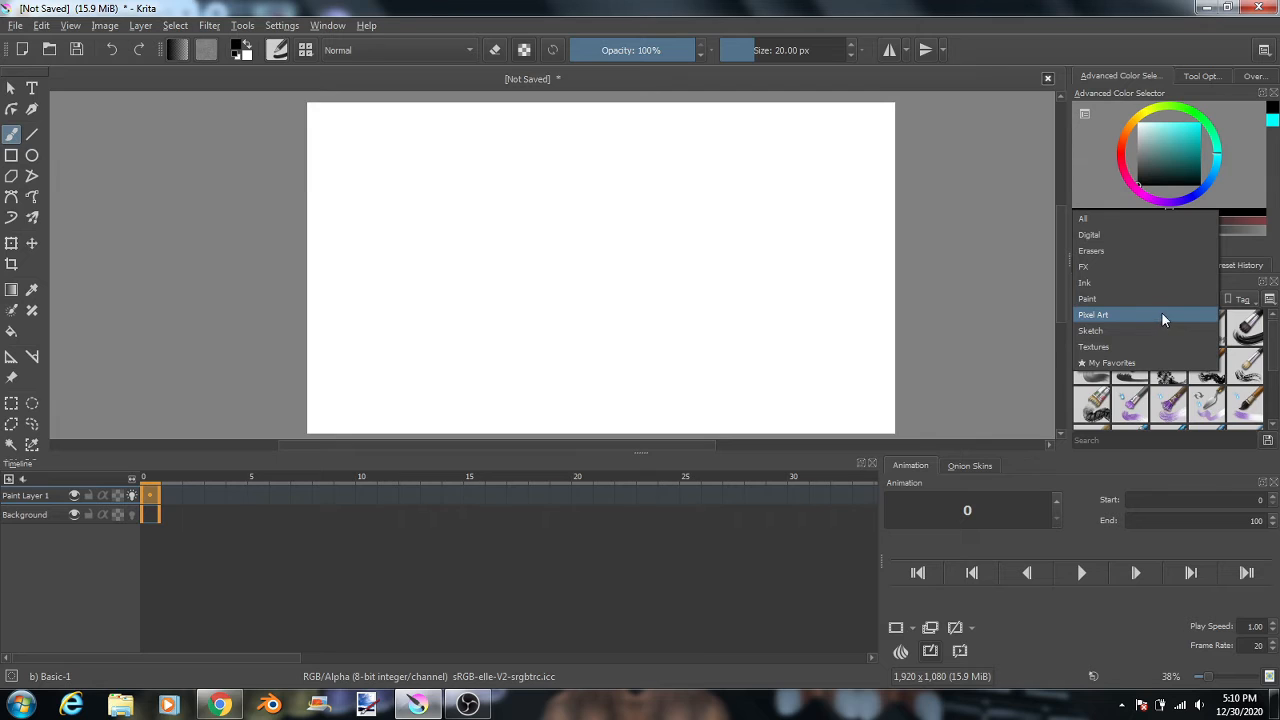
pyautogui.click(1162, 314)
pyautogui.click(1202, 300)
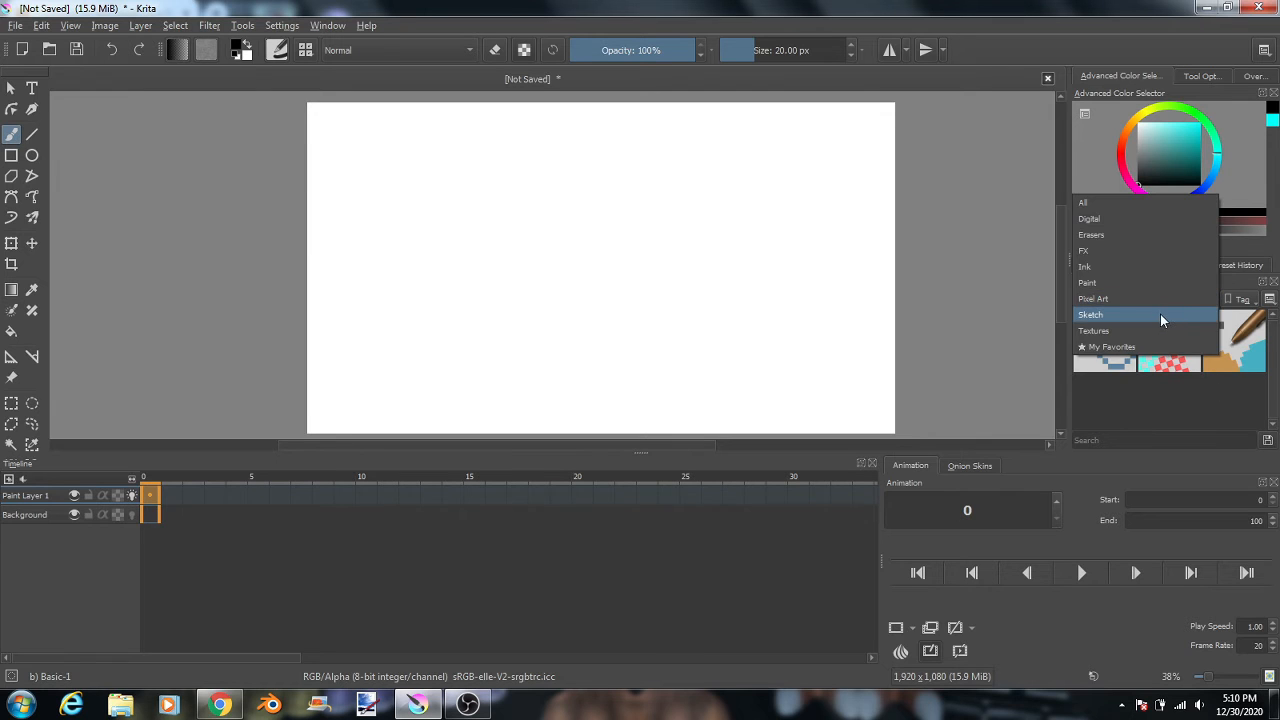
pyautogui.click(1160, 314)
pyautogui.click(1179, 300)
pyautogui.click(1171, 315)
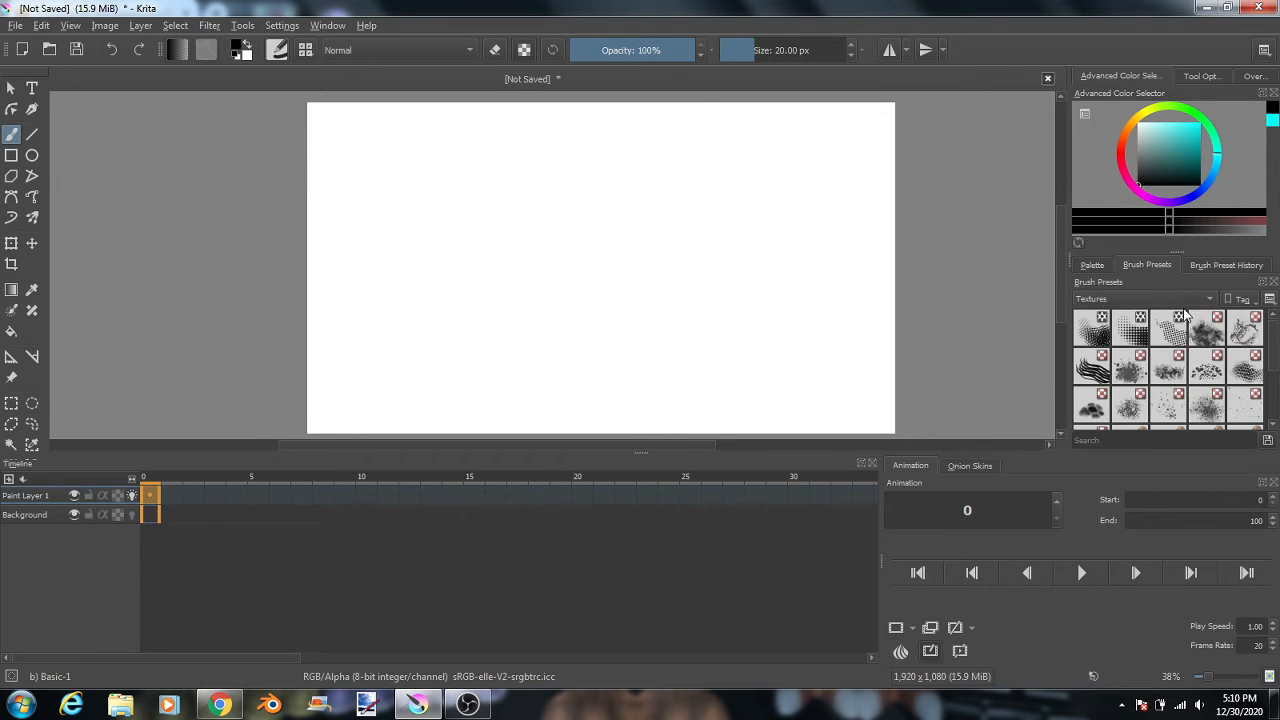
# List all brush presets again and view the details of the b)_Basic-5_Size_Opacity preset.
pyautogui.click(1184, 299)
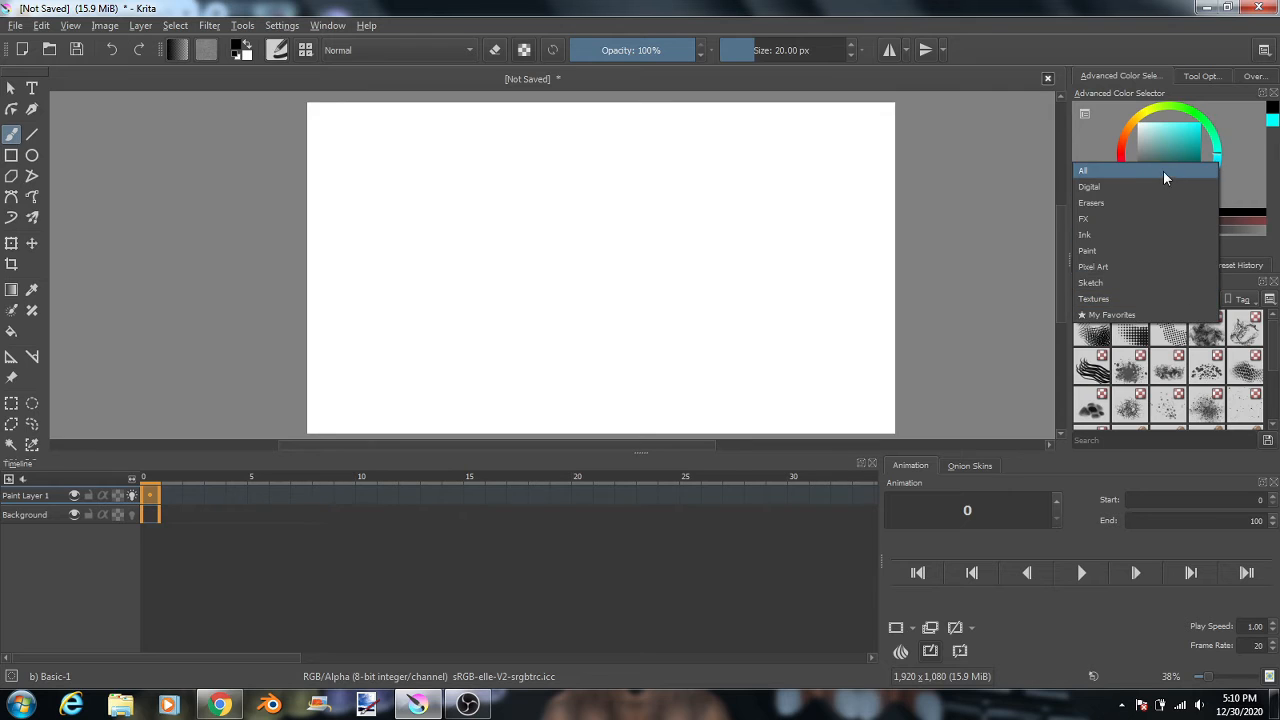
pyautogui.click(1163, 171)
pyautogui.click(1160, 302)
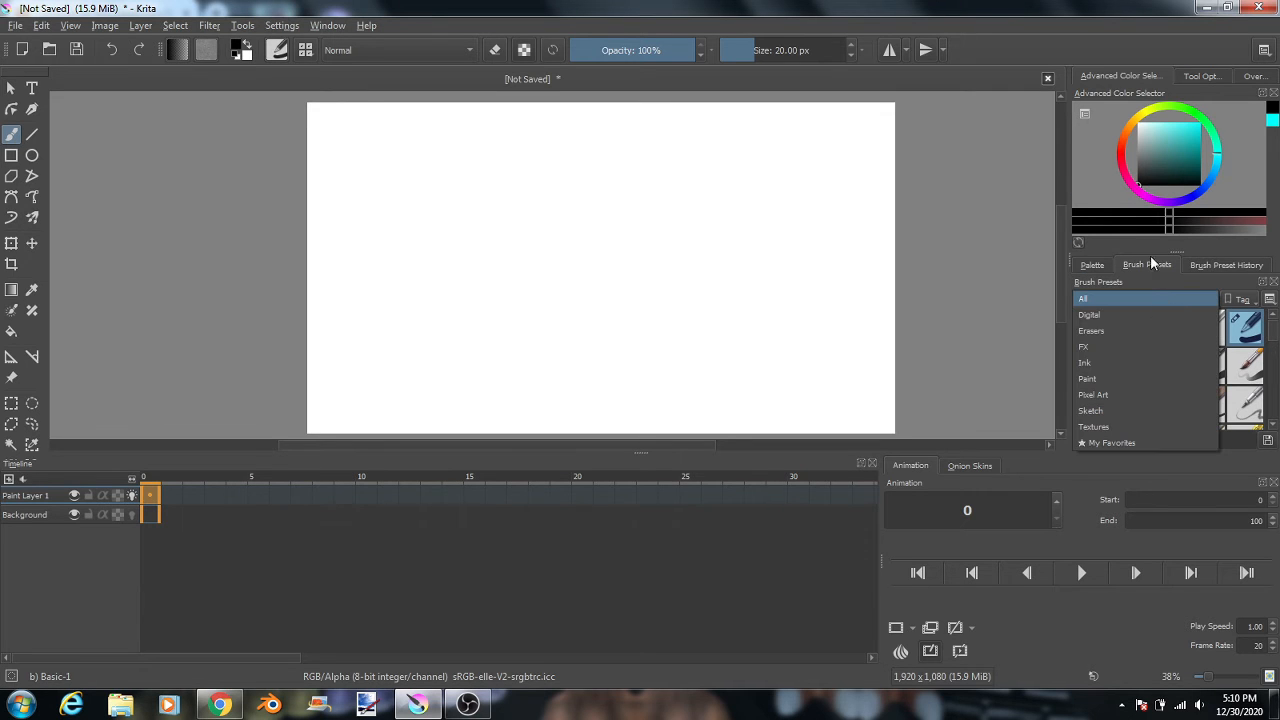
pyautogui.click(1138, 299)
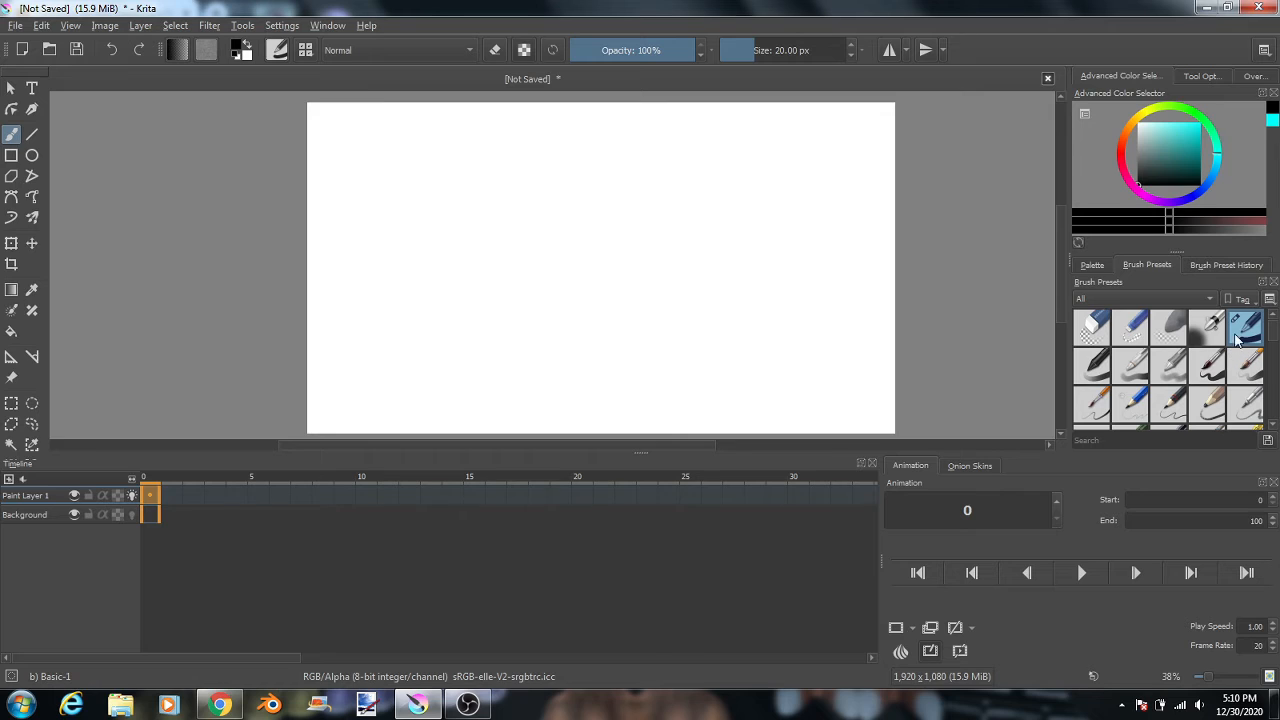
pyautogui.moveTo(1235, 369)
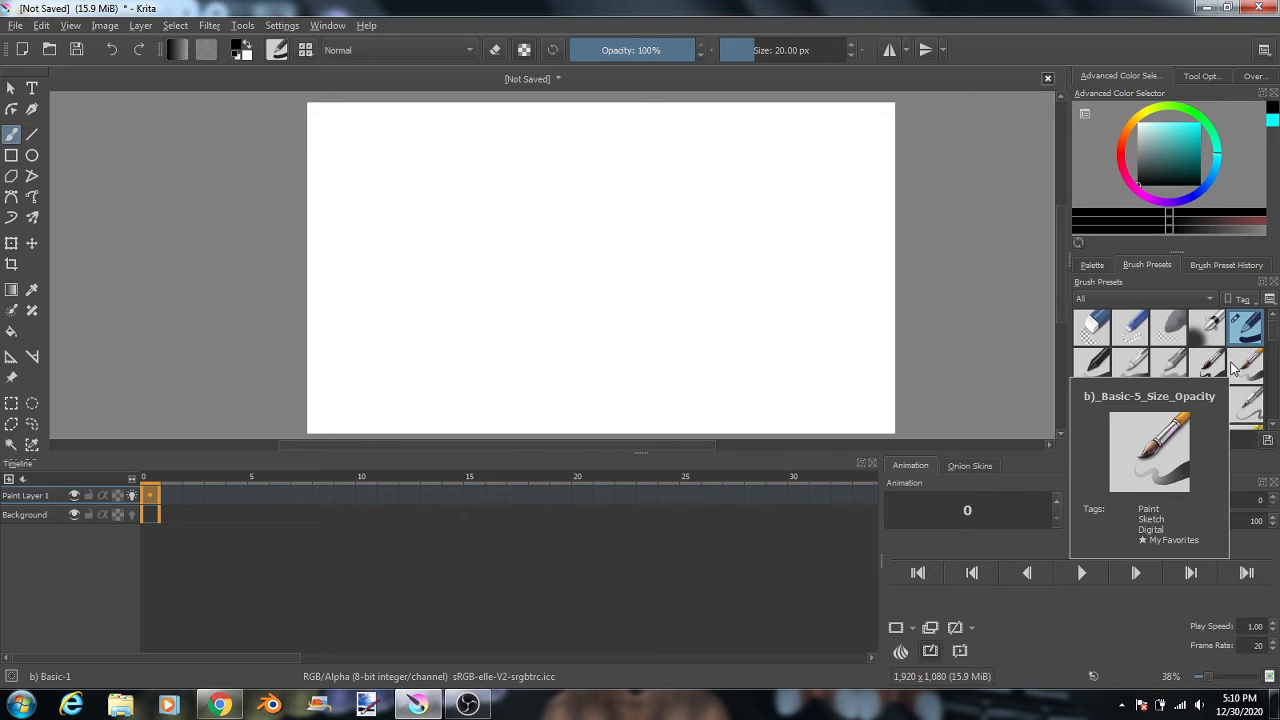
# Paint a very thick test stroke across the canvas with the b) Basic-5 Size brush at a size of 1,000 px.
pyautogui.moveTo(1245, 338)
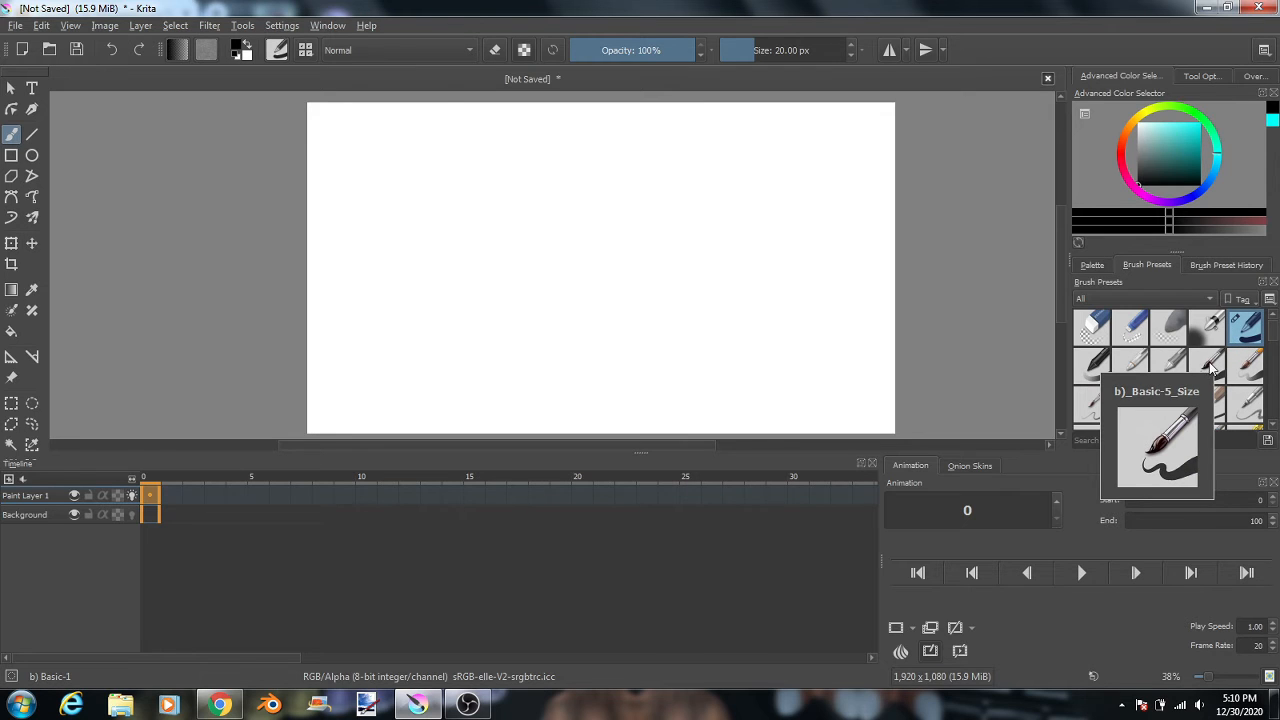
pyautogui.click(1211, 366)
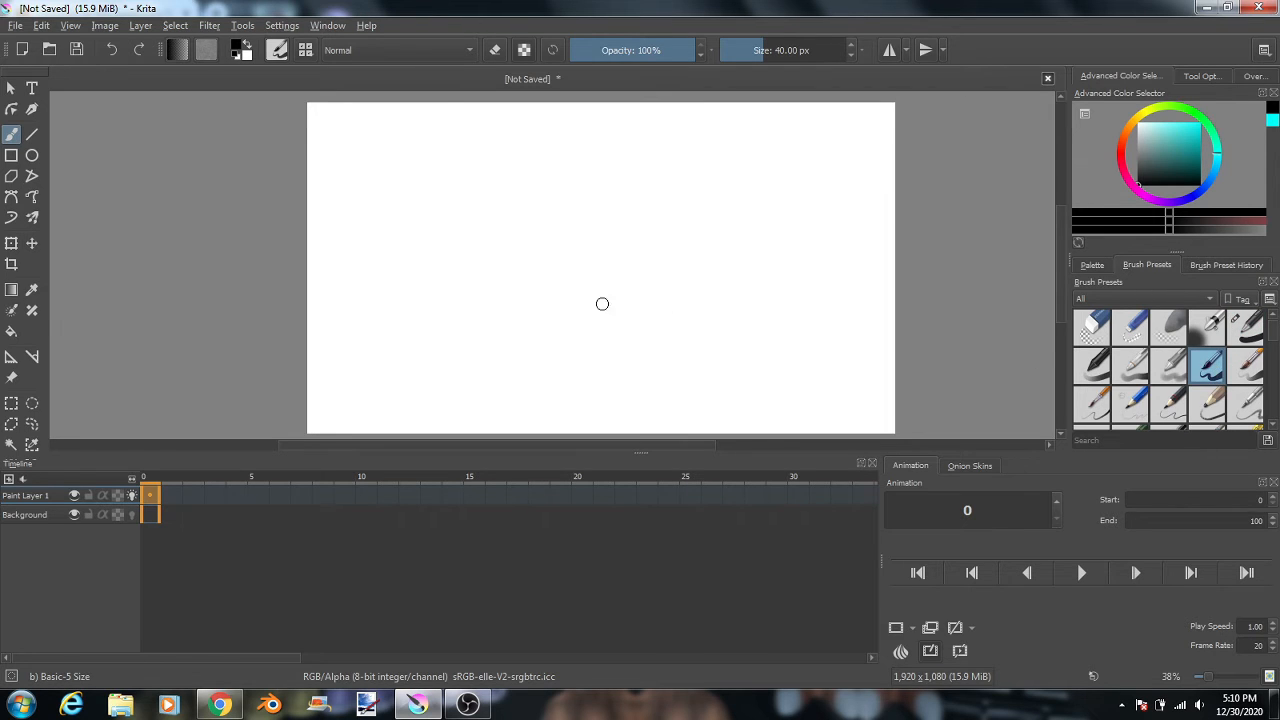
pyautogui.moveTo(776, 52); pyautogui.dragTo(852, 51)
pyautogui.moveTo(386, 177)
pyautogui.mouseDown()
pyautogui.moveTo(486, 253)
pyautogui.moveTo(552, 276)
pyautogui.moveTo(657, 274)
pyautogui.moveTo(800, 209)
pyautogui.moveTo(825, 250)
pyautogui.mouseUp()
# Set the brush size to 20 px and clear the drawing from Paint Layer 1.
pyautogui.rightClick(819, 49)
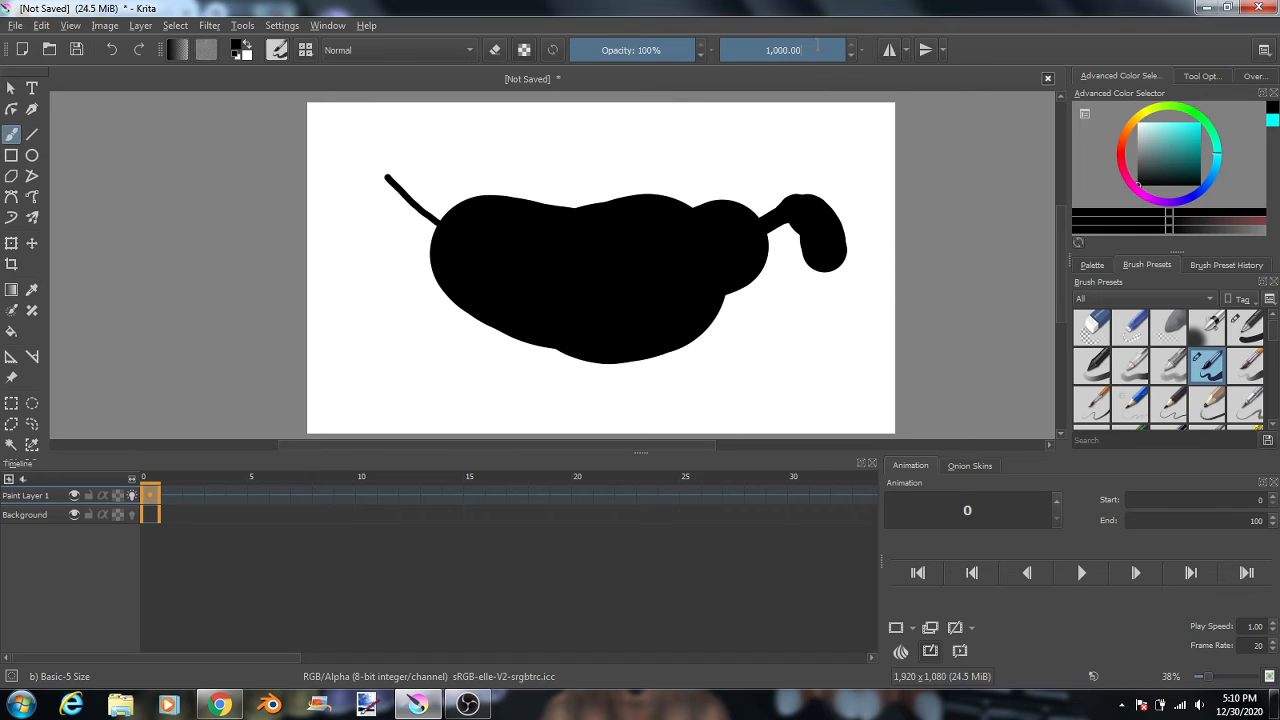
pyautogui.write('20')
pyautogui.press('Return')
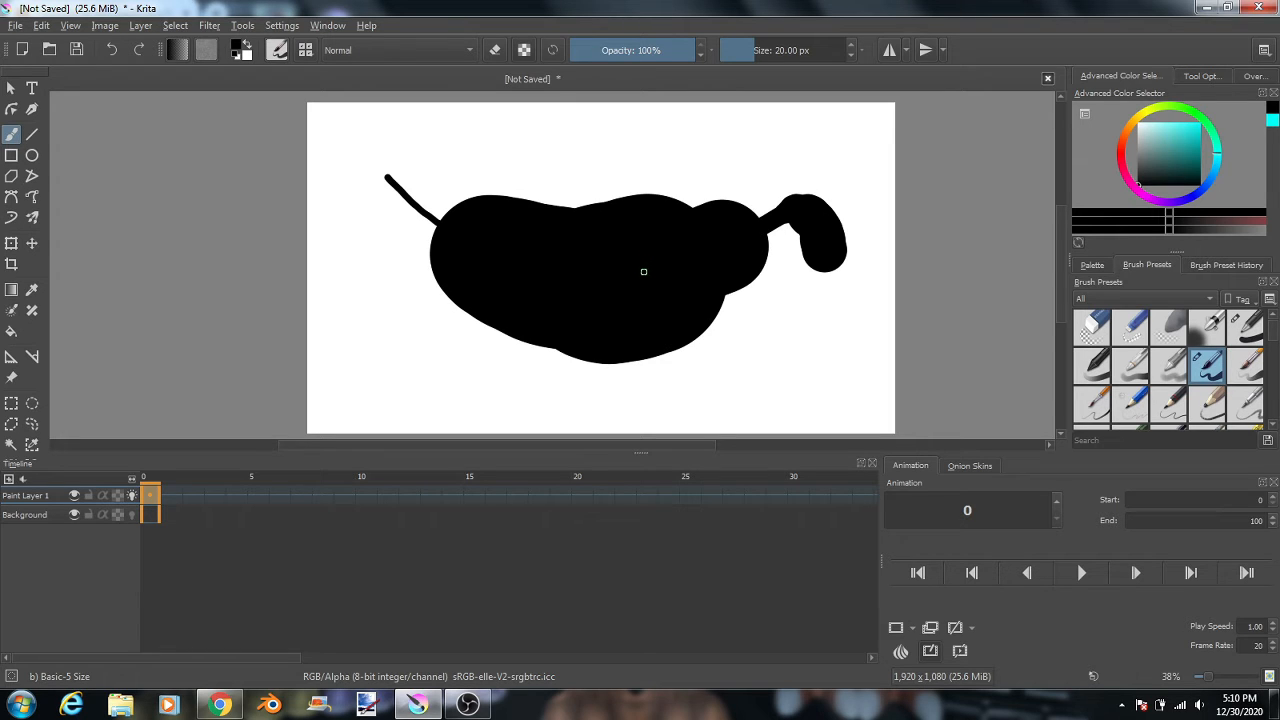
pyautogui.press('Delete')
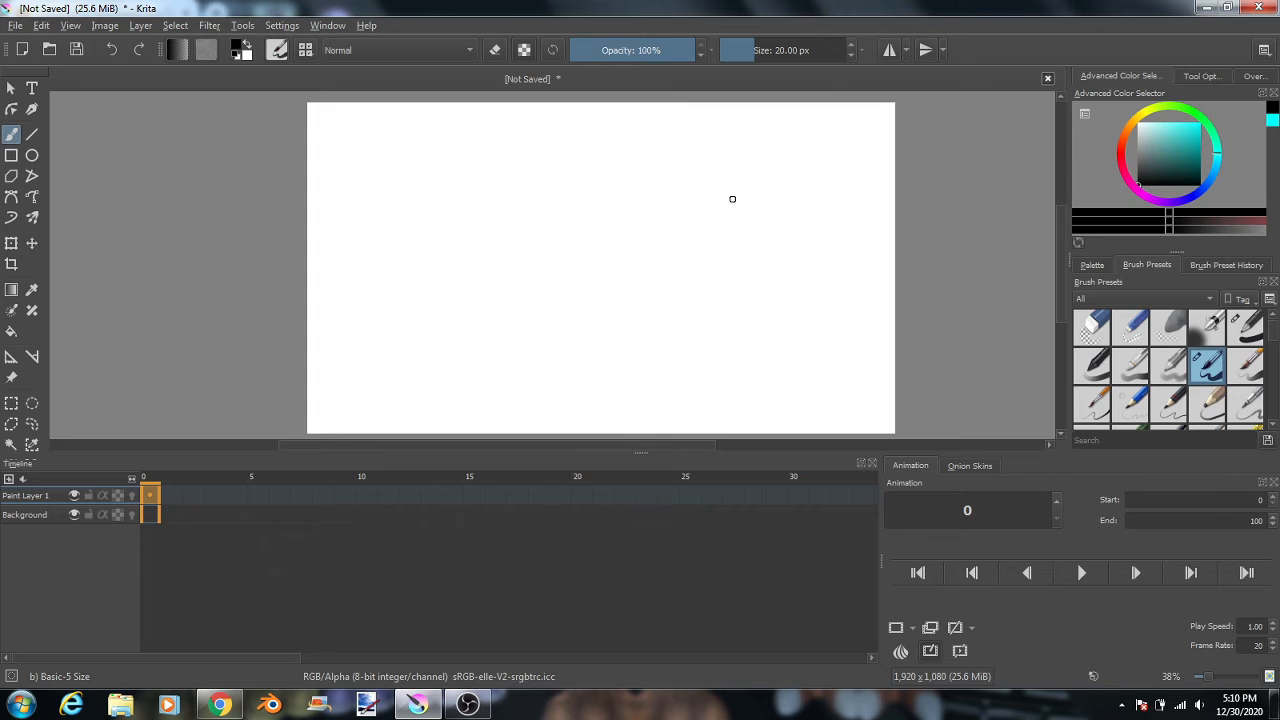
# Draw a curved test stroke that tapers with pressure on frame 0 of Paint Layer 1, and undo it.
pyautogui.click(150, 500)
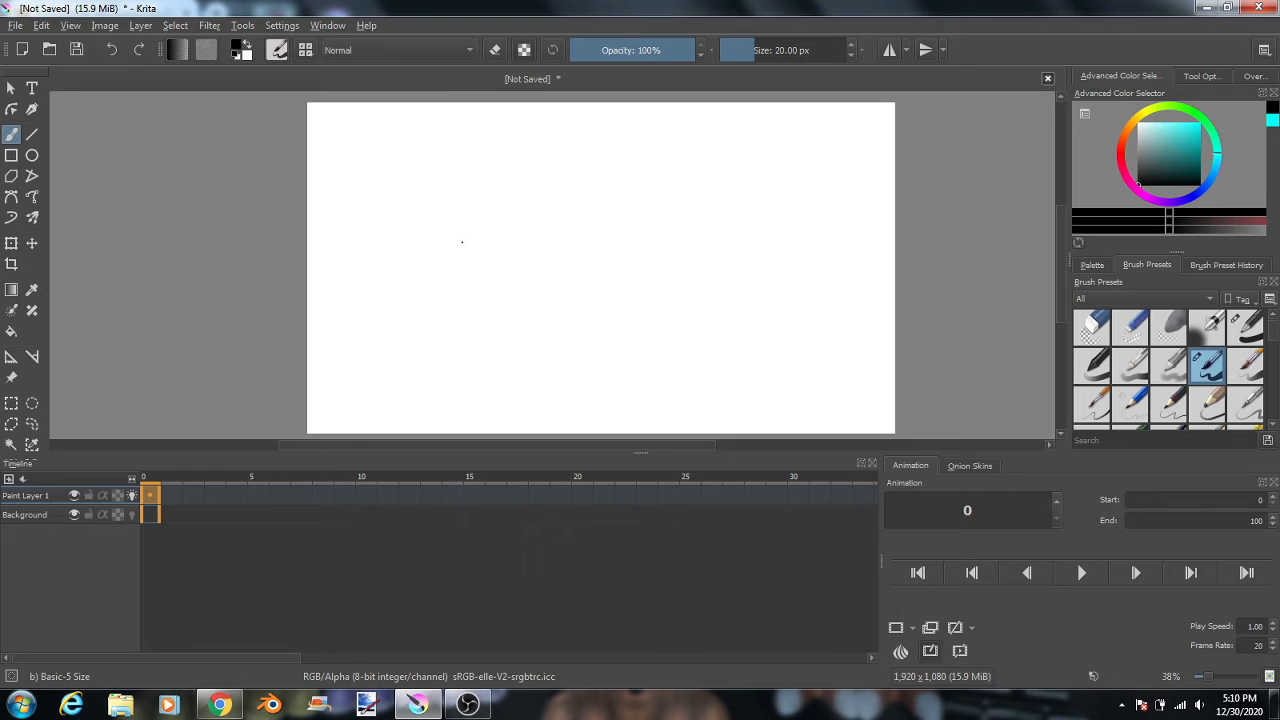
pyautogui.moveTo(494, 276)
pyautogui.mouseDown()
pyautogui.moveTo(544, 311)
pyautogui.moveTo(628, 327)
pyautogui.moveTo(754, 276)
pyautogui.moveTo(817, 209)
pyautogui.moveTo(800, 167)
pyautogui.moveTo(768, 170)
pyautogui.mouseUp()
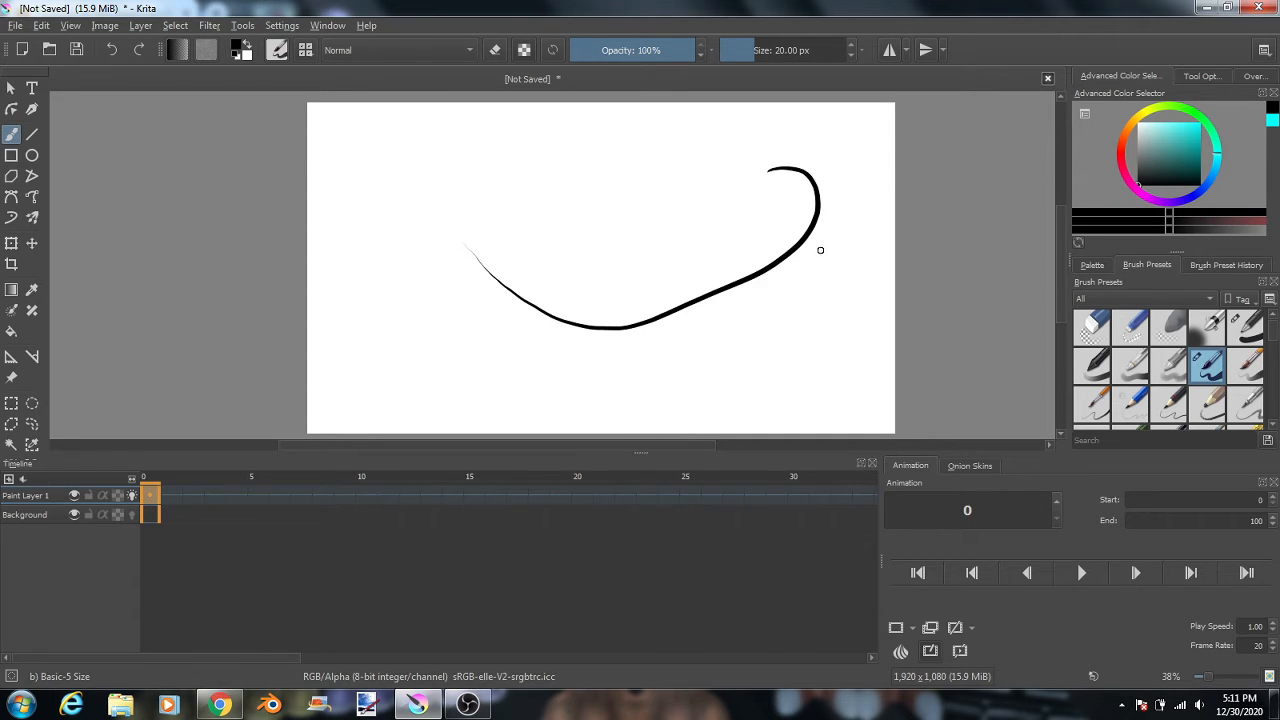
pyautogui.hotkey('ctrl', 'z')
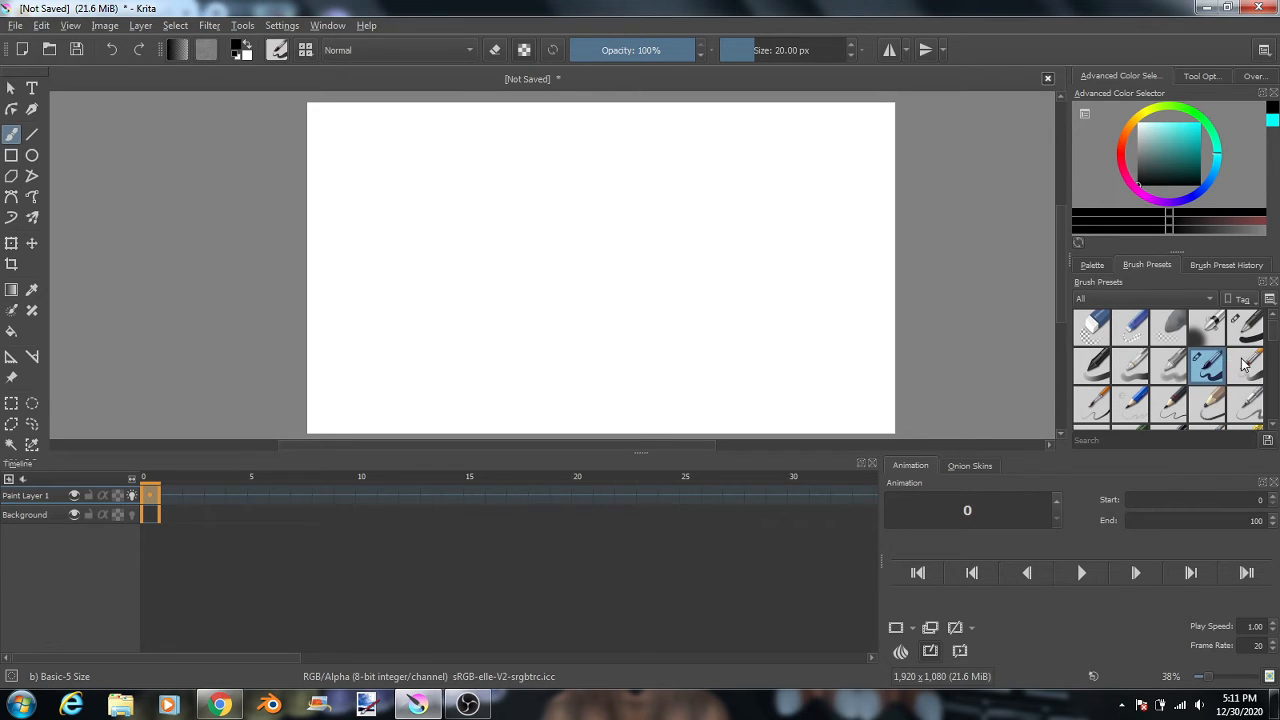
# View the details of the b)_Basic-5_Size_Opacity preset, and select the b) Basic-1 brush while keeping all presets listed.
pyautogui.moveTo(1243, 364)
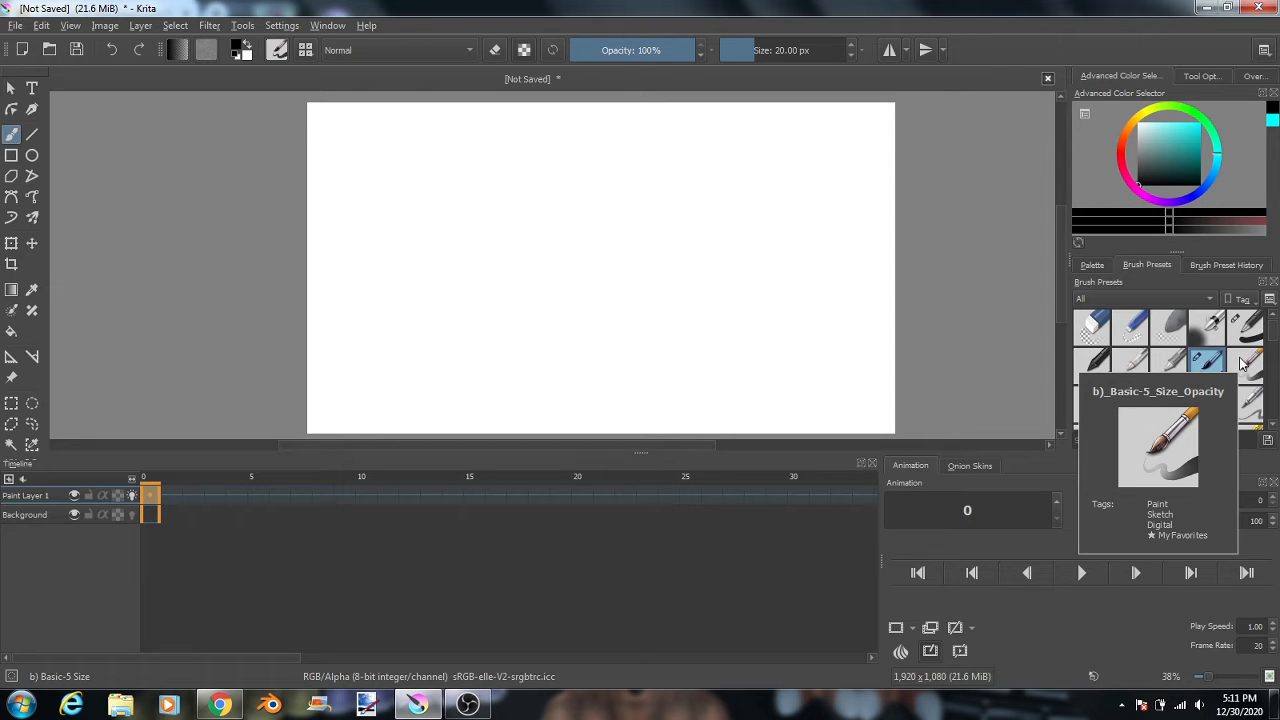
pyautogui.click(1257, 336)
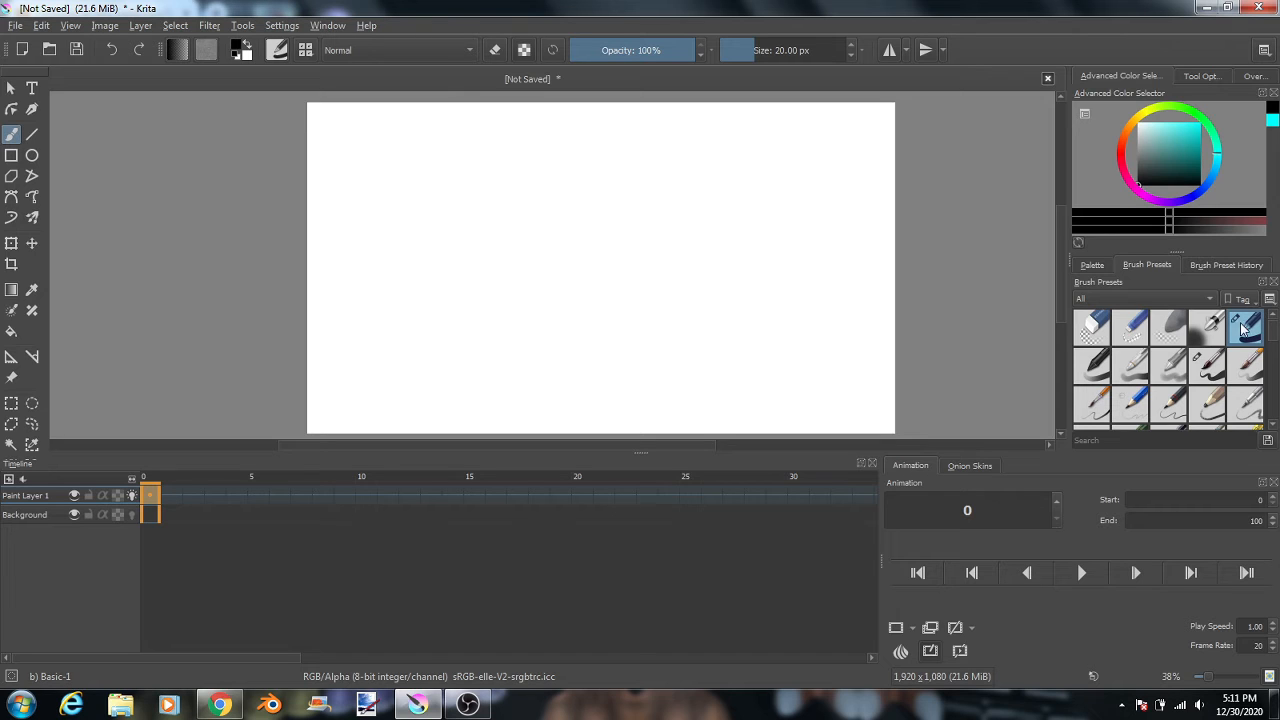
pyautogui.moveTo(1238, 341)
pyautogui.click(1178, 299)
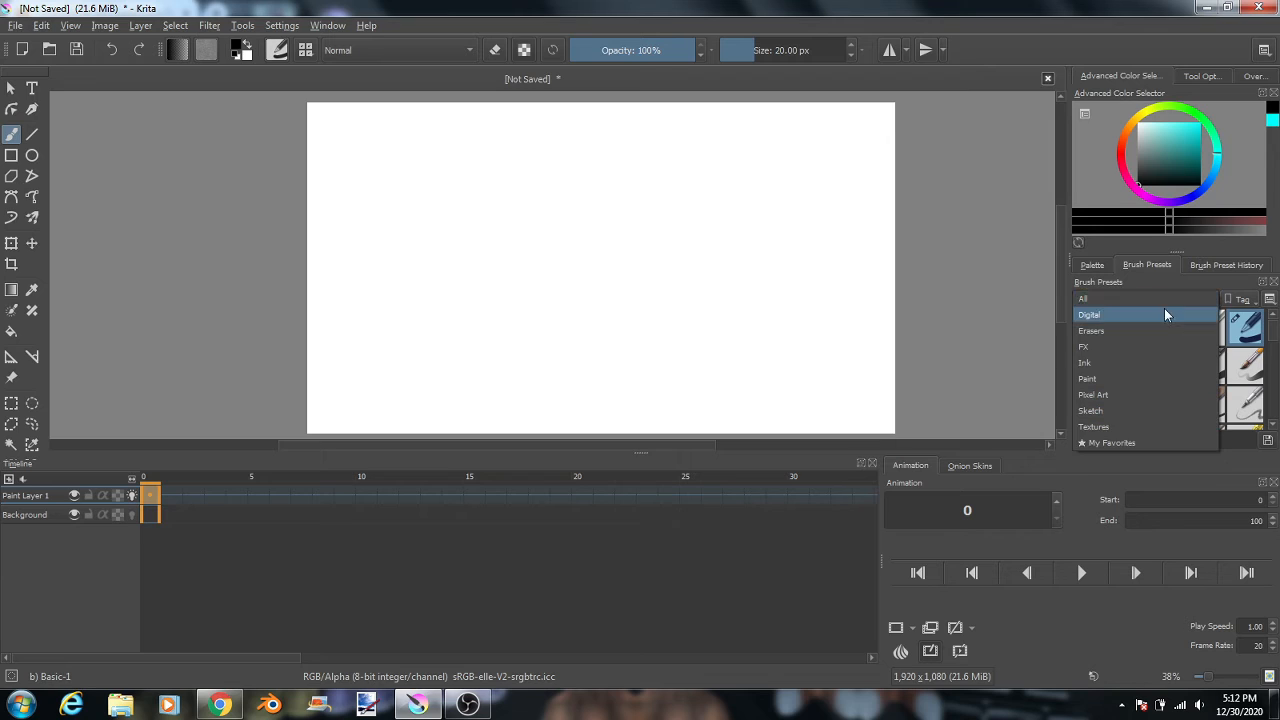
pyautogui.click(1177, 298)
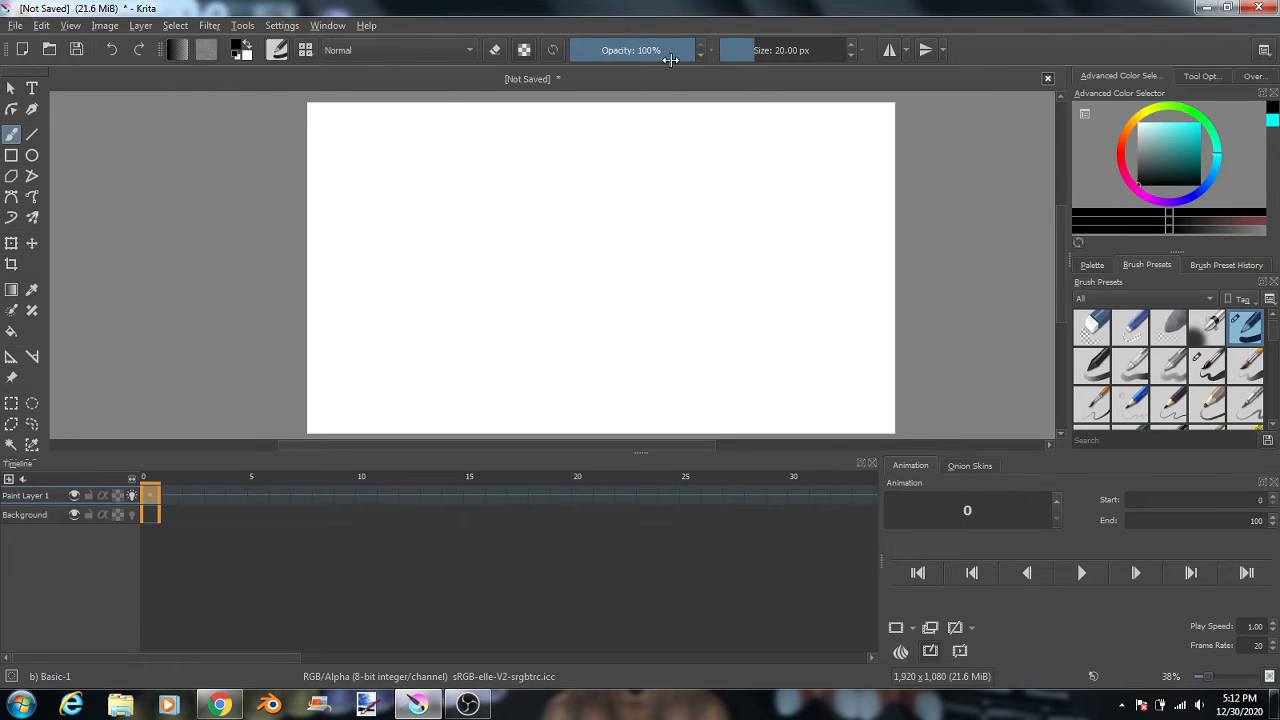
# Compare a short stroke at reduced brush opacity with one at 100% opacity, and undo both strokes.
pyautogui.moveTo(663, 53); pyautogui.dragTo(644, 50)
pyautogui.moveTo(530, 222)
pyautogui.mouseDown()
pyautogui.moveTo(547, 262)
pyautogui.moveTo(580, 277)
pyautogui.mouseUp()
pyautogui.moveTo(625, 55); pyautogui.dragTo(712, 52)
pyautogui.moveTo(652, 160)
pyautogui.mouseDown()
pyautogui.moveTo(571, 224)
pyautogui.moveTo(600, 263)
pyautogui.mouseUp()
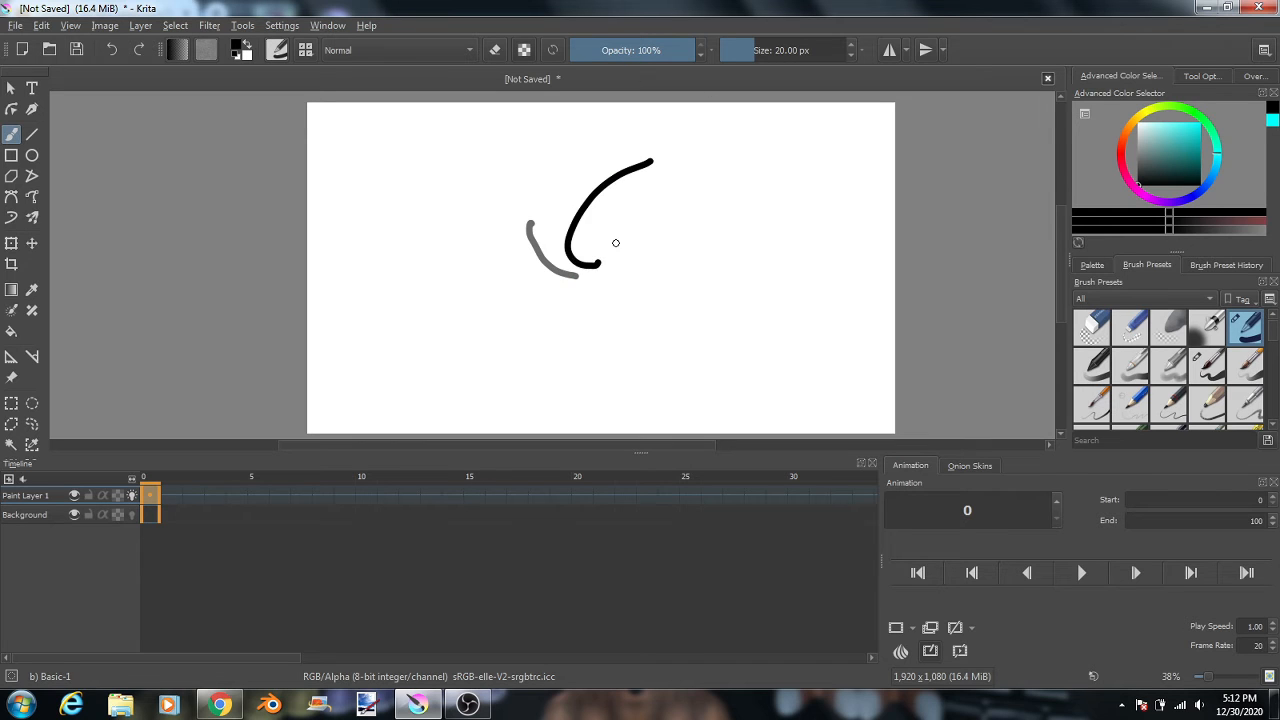
pyautogui.hotkey('ctrl', 'z')
pyautogui.hotkey('ctrl', 'z')
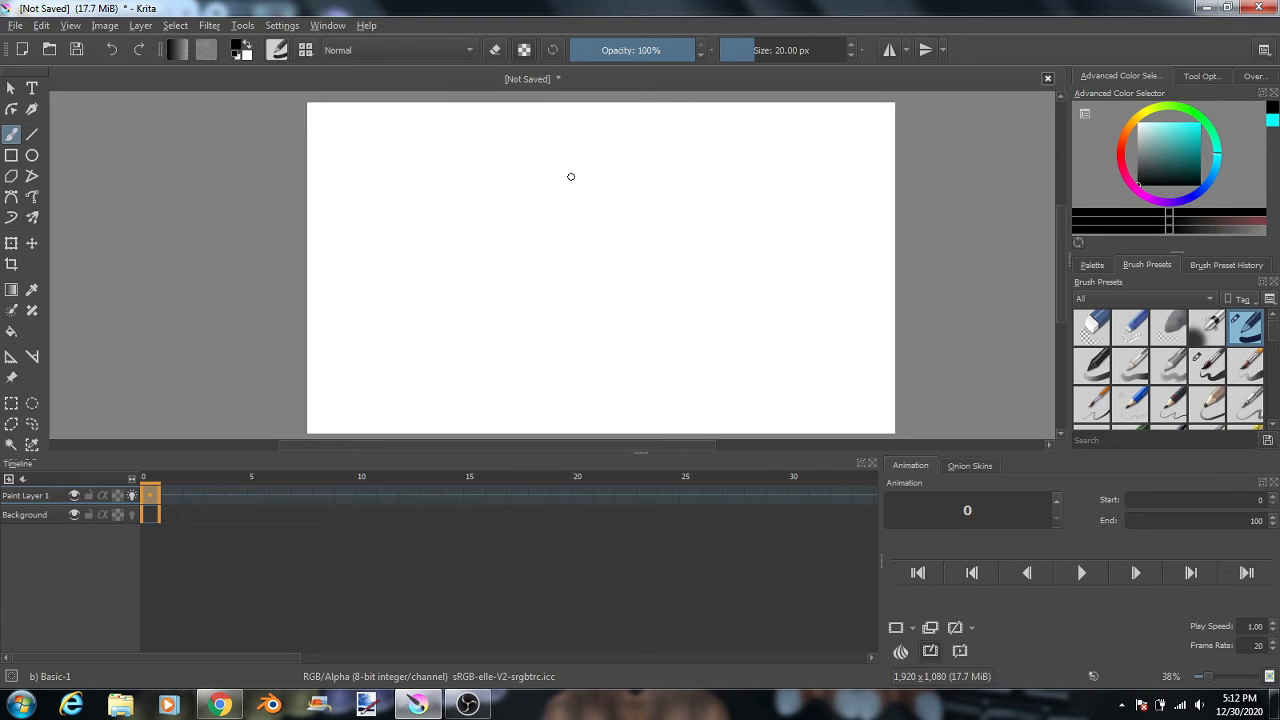
# Try several times to draw a round circle freehand near the canvas centre, undoing each attempt.
pyautogui.moveTo(560, 172)
pyautogui.mouseDown()
pyautogui.moveTo(625, 224)
pyautogui.moveTo(610, 176)
pyautogui.moveTo(580, 165)
pyautogui.mouseUp()
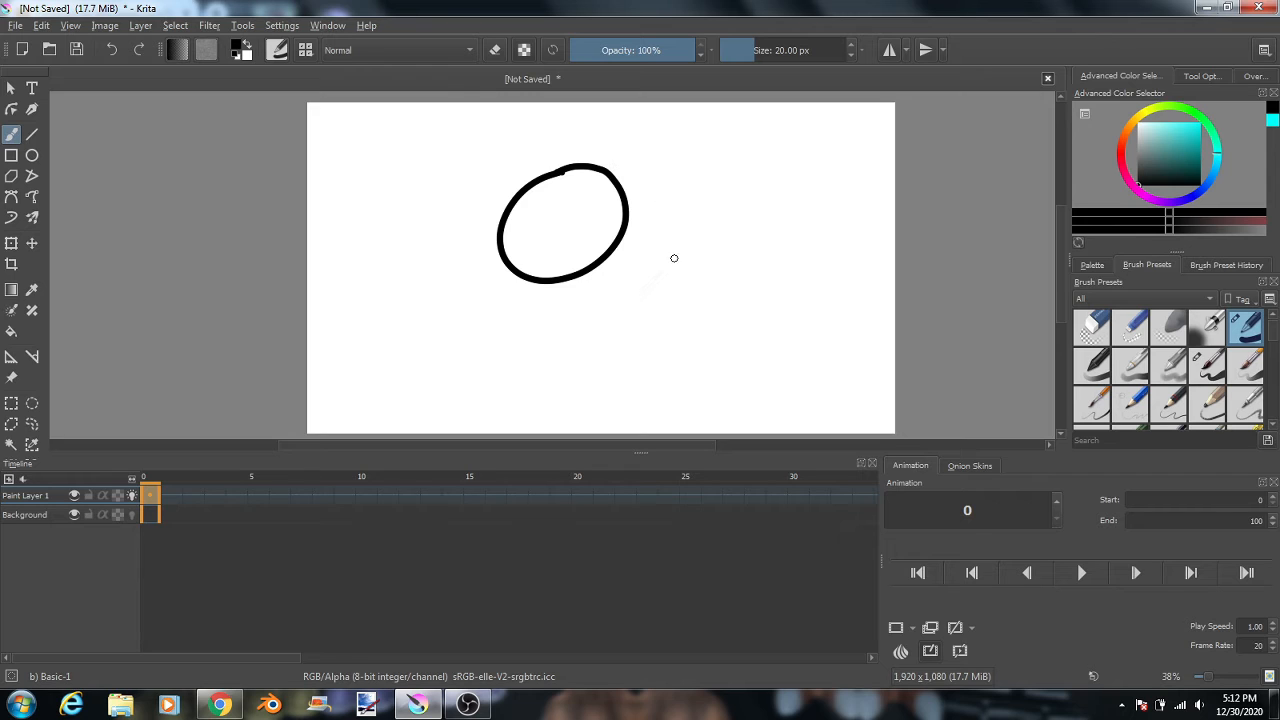
pyautogui.hotkey('ctrl', 'z')
pyautogui.moveTo(614, 243)
pyautogui.mouseDown()
pyautogui.moveTo(592, 159)
pyautogui.moveTo(530, 180)
pyautogui.moveTo(622, 236)
pyautogui.moveTo(609, 168)
pyautogui.moveTo(567, 151)
pyautogui.mouseUp()
pyautogui.hotkey('ctrl', 'z')
pyautogui.hotkey('ctrl', 'z')
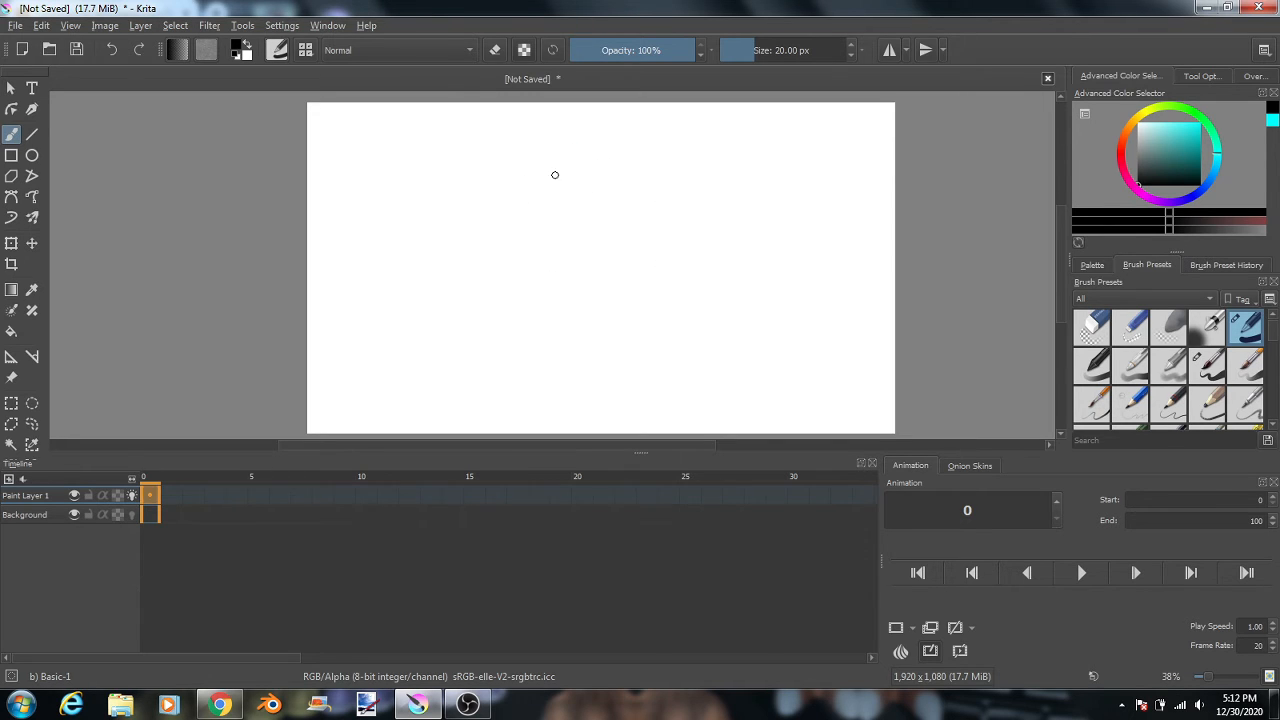
pyautogui.moveTo(585, 272)
pyautogui.mouseDown()
pyautogui.moveTo(517, 253)
pyautogui.moveTo(556, 146)
pyautogui.moveTo(624, 174)
pyautogui.moveTo(621, 256)
pyautogui.moveTo(580, 284)
pyautogui.mouseUp()
pyautogui.hotkey('ctrl', 'z')
pyautogui.moveTo(563, 168)
pyautogui.mouseDown()
pyautogui.moveTo(506, 299)
pyautogui.moveTo(632, 228)
pyautogui.moveTo(557, 170)
pyautogui.moveTo(500, 245)
pyautogui.moveTo(607, 308)
pyautogui.moveTo(605, 198)
pyautogui.moveTo(540, 187)
pyautogui.mouseUp()
pyautogui.hotkey('ctrl', 'z')
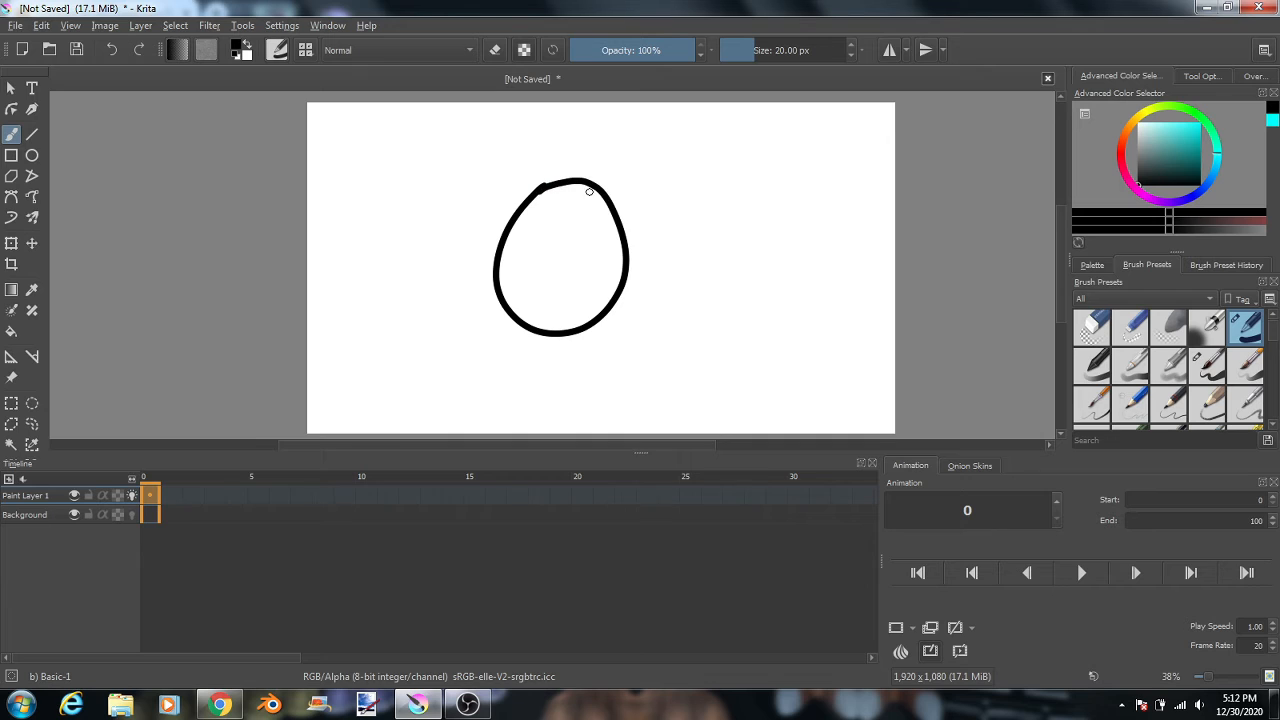
pyautogui.hotkey('ctrl', 'z')
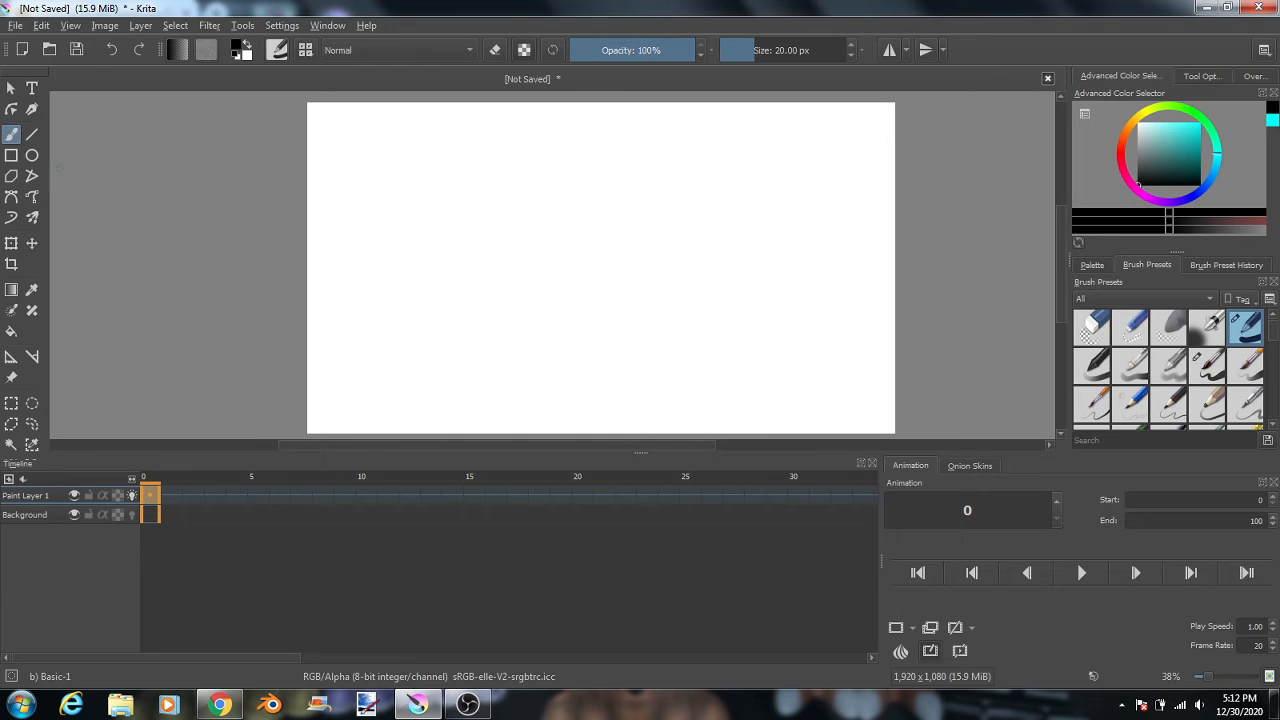
# Draw an ellipse and a perfect circle with the Ellipse tool, undoing each, and return to the freehand brush.
pyautogui.click(32, 155)
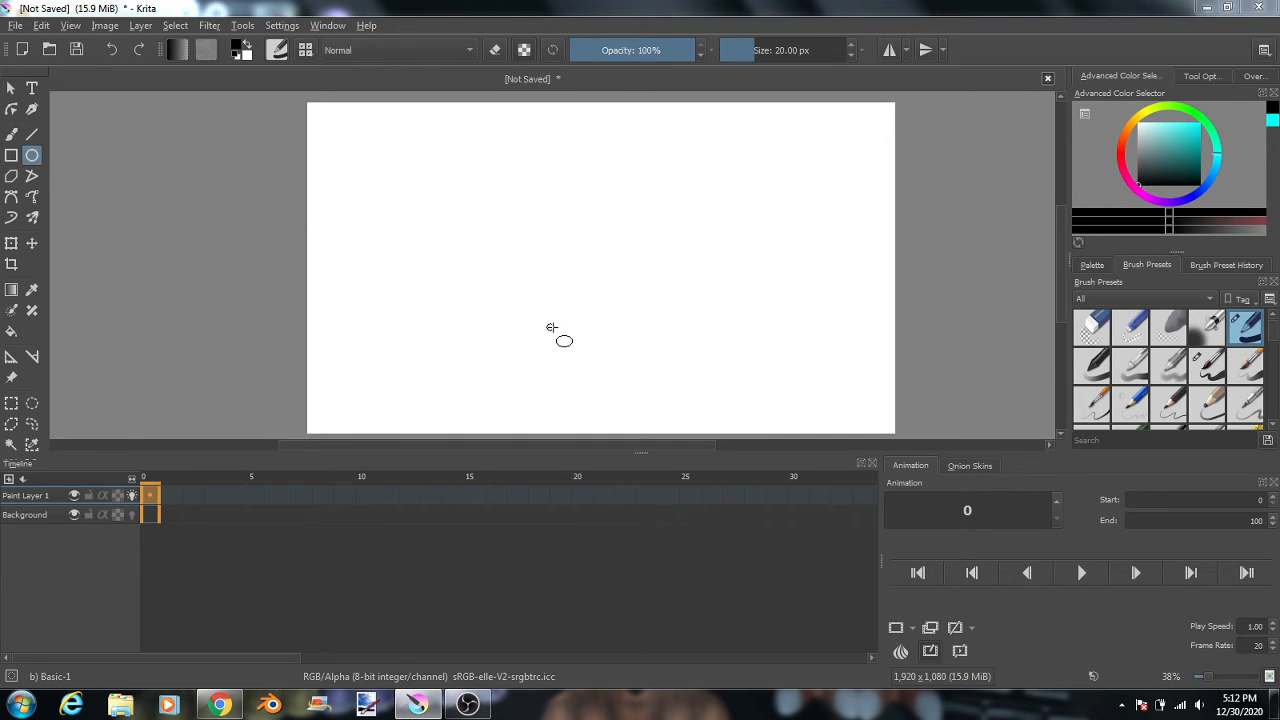
pyautogui.moveTo(500, 347)
pyautogui.mouseDown()
pyautogui.moveTo(612, 206)
pyautogui.moveTo(663, 190)
pyautogui.moveTo(611, 280)
pyautogui.moveTo(574, 189)
pyautogui.moveTo(697, 191)
pyautogui.moveTo(587, 270)
pyautogui.moveTo(623, 197)
pyautogui.moveTo(634, 251)
pyautogui.moveTo(586, 274)
pyautogui.moveTo(621, 219)
pyautogui.moveTo(603, 205)
pyautogui.moveTo(604, 244)
pyautogui.moveTo(679, 247)
pyautogui.moveTo(680, 223)
pyautogui.moveTo(636, 247)
pyautogui.moveTo(614, 213)
pyautogui.moveTo(660, 234)
pyautogui.moveTo(707, 192)
pyautogui.moveTo(574, 294)
pyautogui.moveTo(594, 266)
pyautogui.moveTo(743, 174)
pyautogui.moveTo(676, 232)
pyautogui.mouseUp()
pyautogui.hotkey('ctrl', 'z')
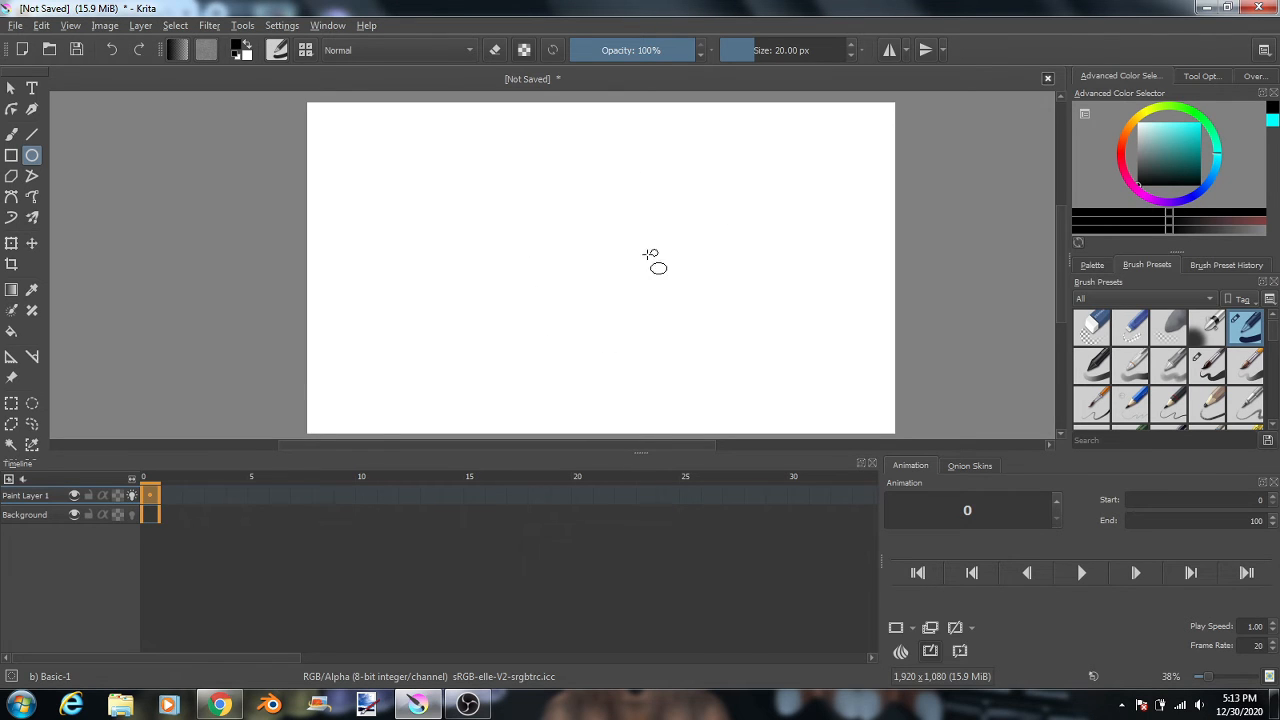
pyautogui.moveTo(514, 294)
pyautogui.mouseDown()
pyautogui.moveTo(606, 177)
pyautogui.moveTo(637, 174)
pyautogui.moveTo(649, 154)
pyautogui.mouseUp()
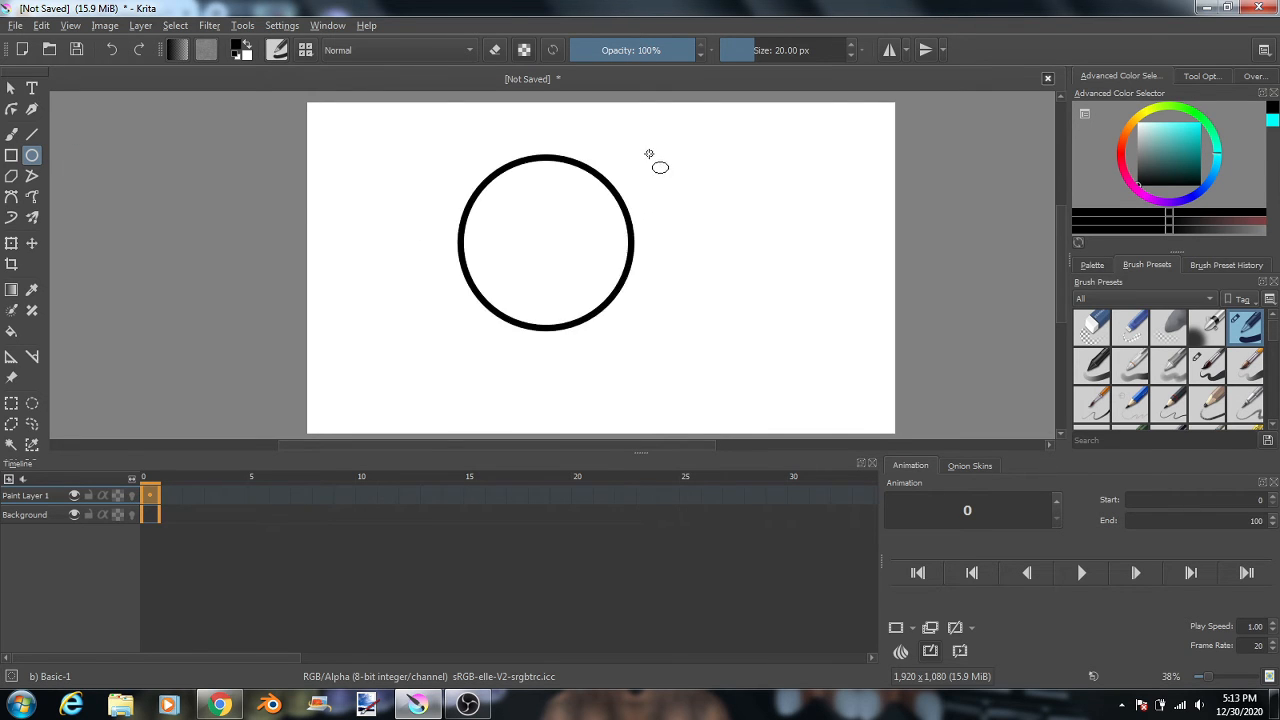
pyautogui.hotkey('ctrl', 'z')
pyautogui.press('b')
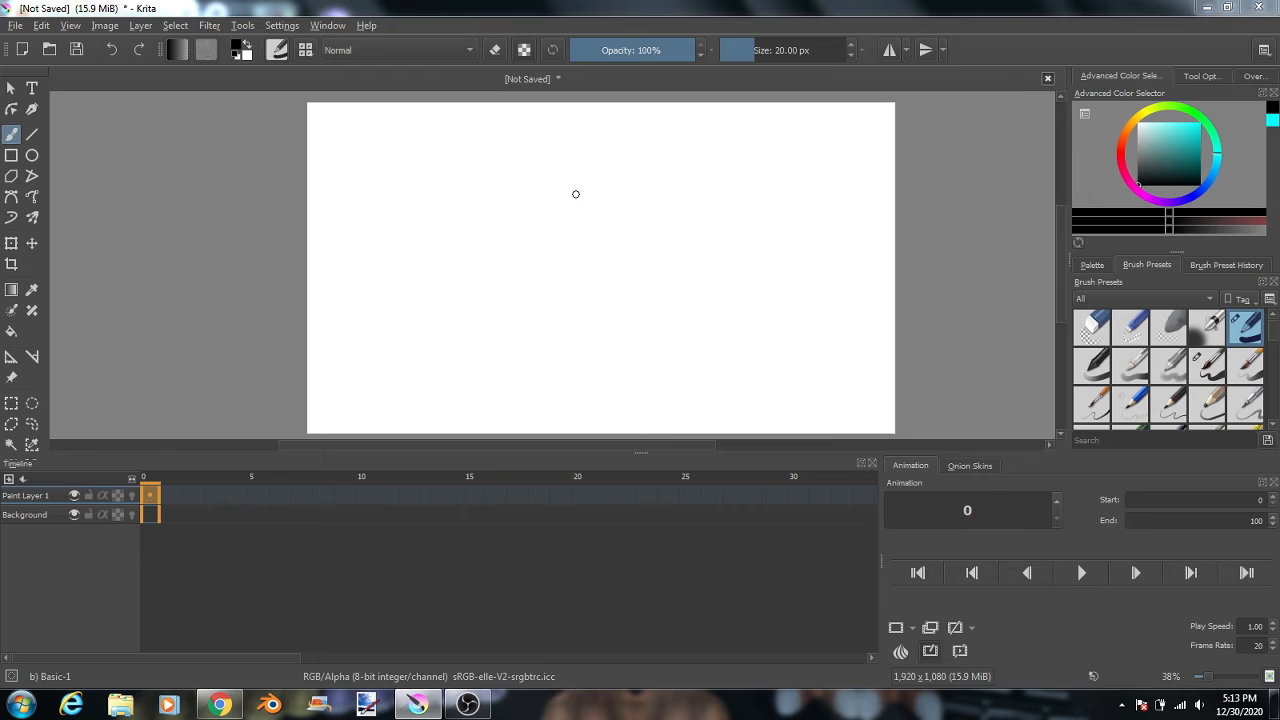
# Draw a stick figure with a smiling face, body, arms and legs near the canvas centre.
pyautogui.moveTo(606, 194)
pyautogui.mouseDown()
pyautogui.moveTo(634, 240)
pyautogui.moveTo(606, 192)
pyautogui.moveTo(613, 234)
pyautogui.moveTo(579, 363)
pyautogui.mouseUp()
pyautogui.click(600, 216)
pyautogui.click(615, 216)
pyautogui.moveTo(597, 329); pyautogui.dragTo(618, 352)
pyautogui.moveTo(589, 265)
pyautogui.mouseDown()
pyautogui.moveTo(561, 297)
pyautogui.moveTo(613, 288)
pyautogui.mouseUp()
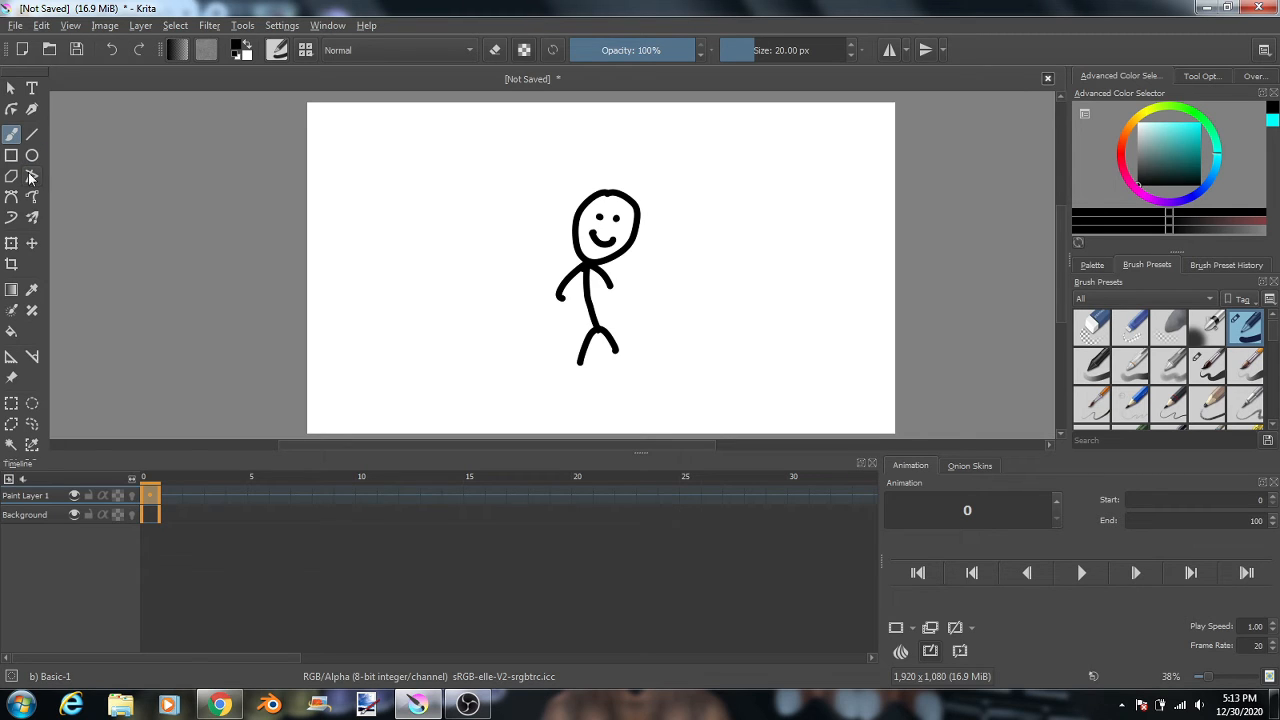
# Try the Multibrush tool with a curved stroke beside the stick figure, and undo it.
pyautogui.click(33, 218)
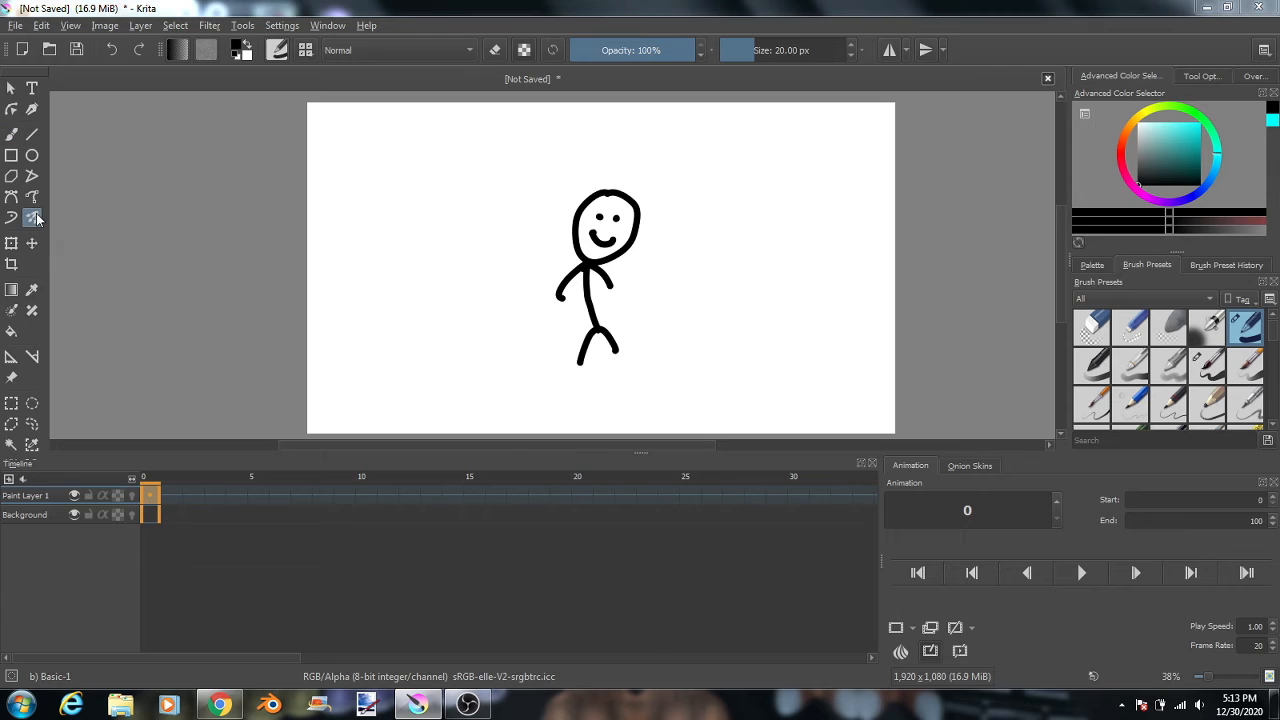
pyautogui.moveTo(529, 243)
pyautogui.mouseDown()
pyautogui.moveTo(492, 311)
pyautogui.moveTo(426, 361)
pyautogui.moveTo(414, 328)
pyautogui.moveTo(440, 290)
pyautogui.mouseUp()
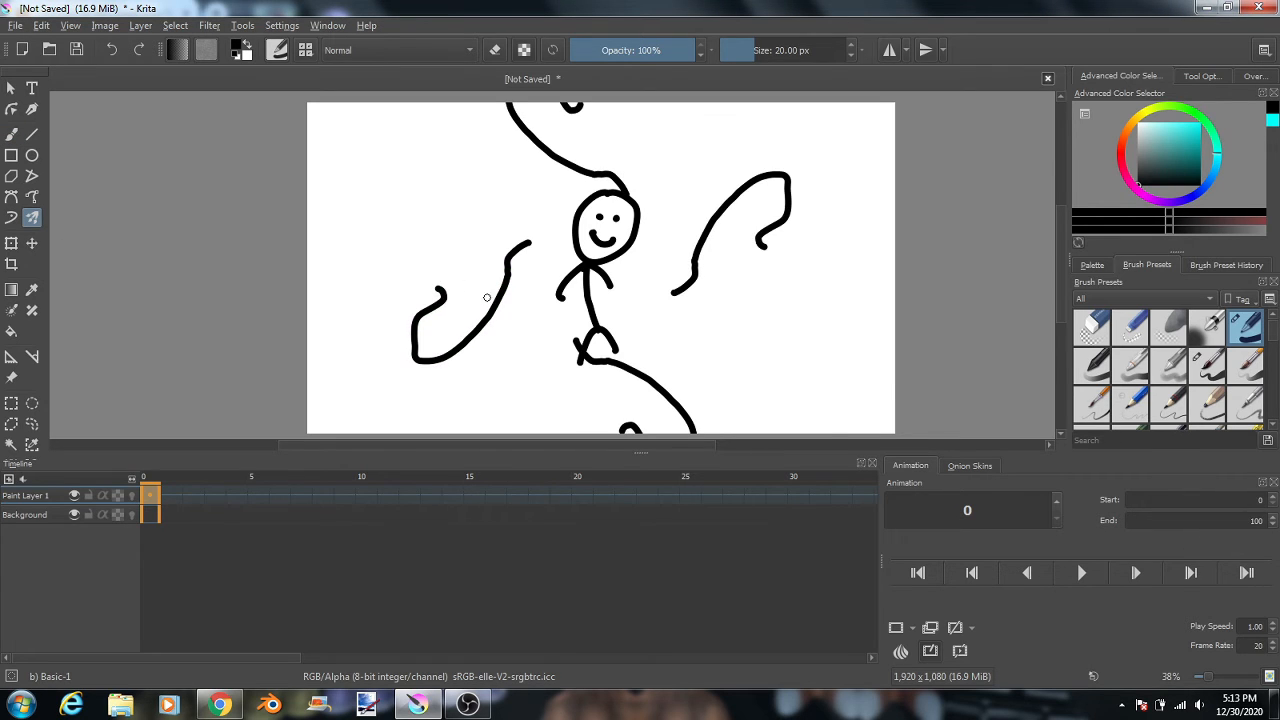
pyautogui.hotkey('ctrl', 'z')
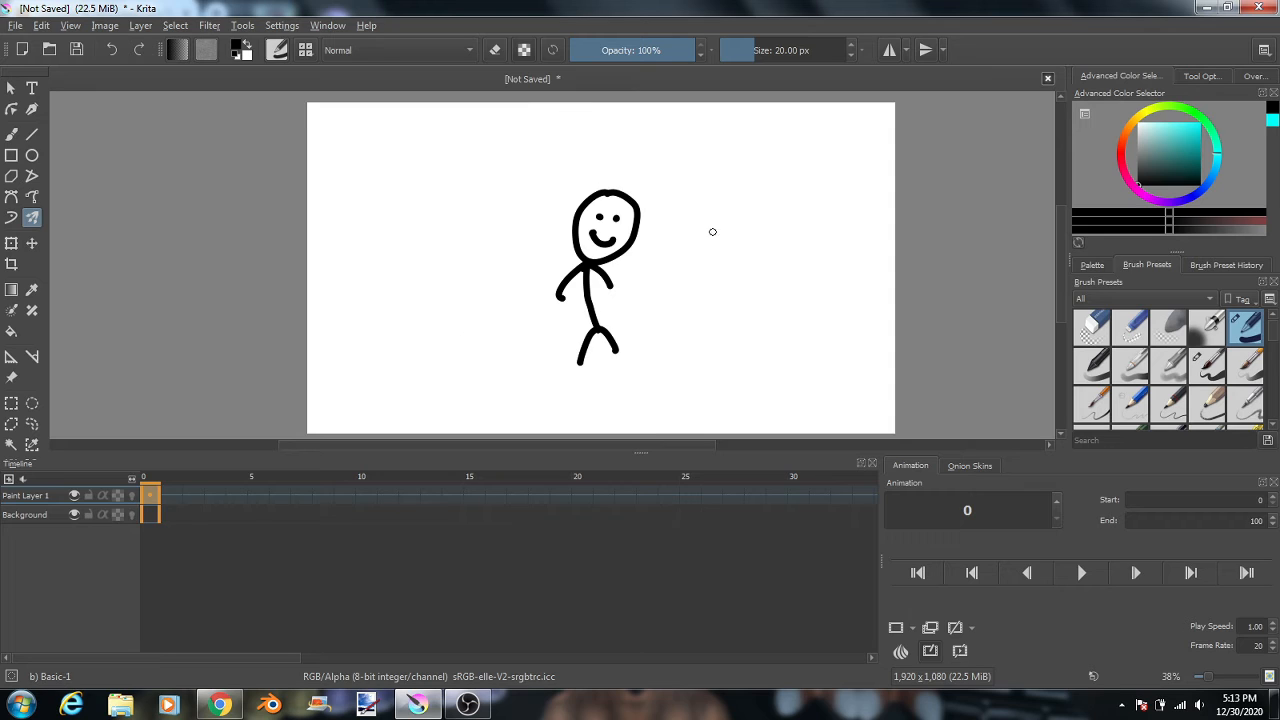
# Try a freehand brush stroke mirrored across a horizontal axis, undo it, and turn the mirroring off.
pyautogui.click(923, 51)
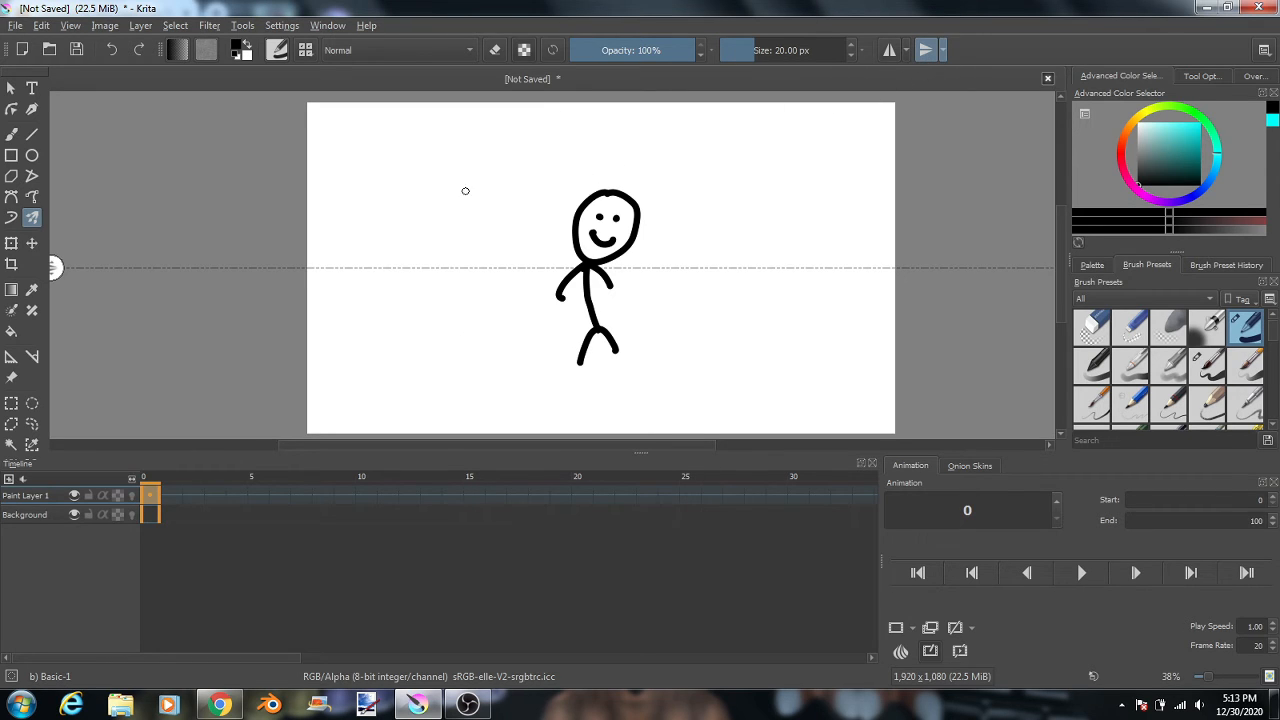
pyautogui.click(11, 133)
pyautogui.moveTo(428, 185); pyautogui.dragTo(547, 145)
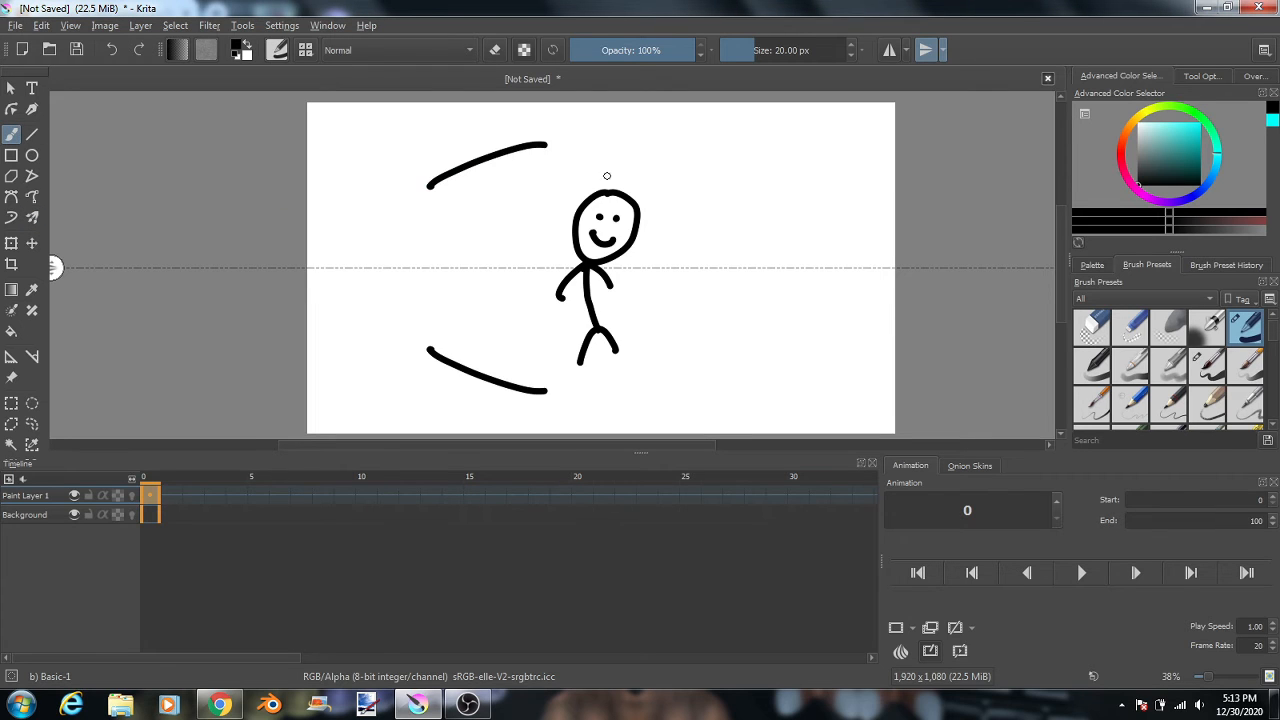
pyautogui.hotkey('ctrl', 'z')
pyautogui.click(923, 51)
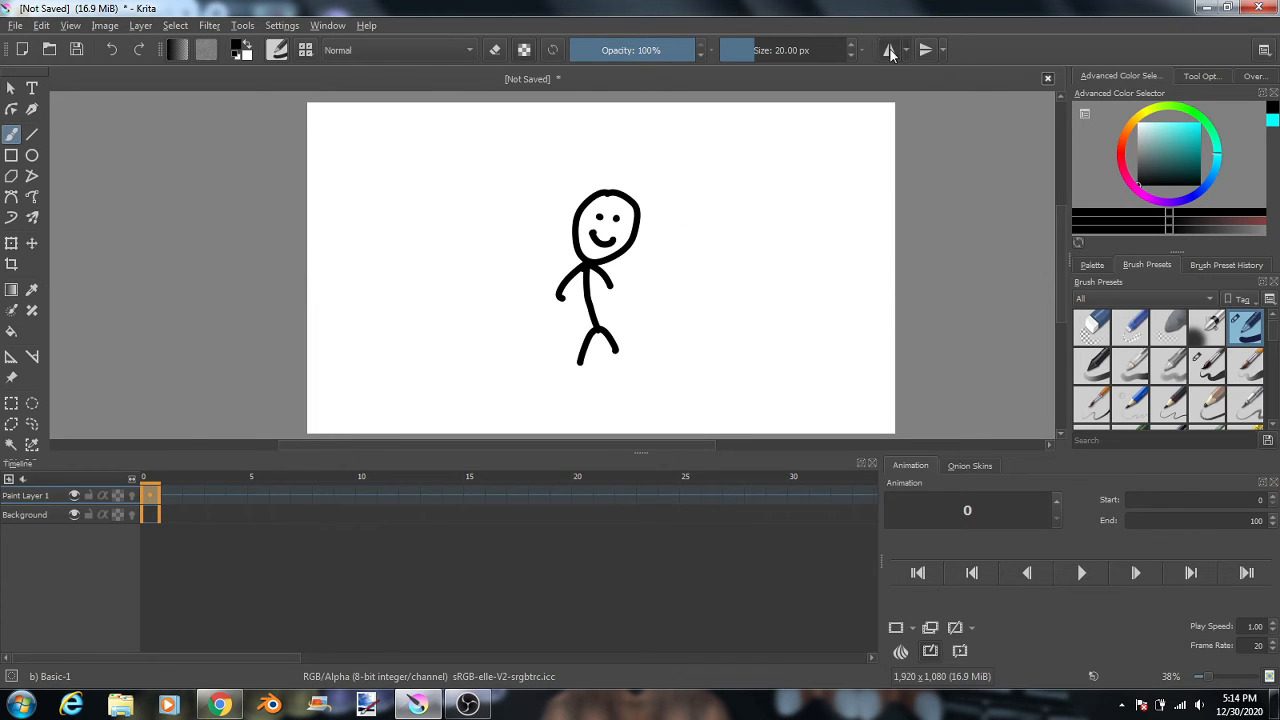
# Try a freehand brush stroke mirrored across a vertical axis, undo it, and turn the mirroring off.
pyautogui.click(889, 51)
pyautogui.moveTo(474, 186); pyautogui.dragTo(480, 286)
pyautogui.hotkey('ctrl', 'z')
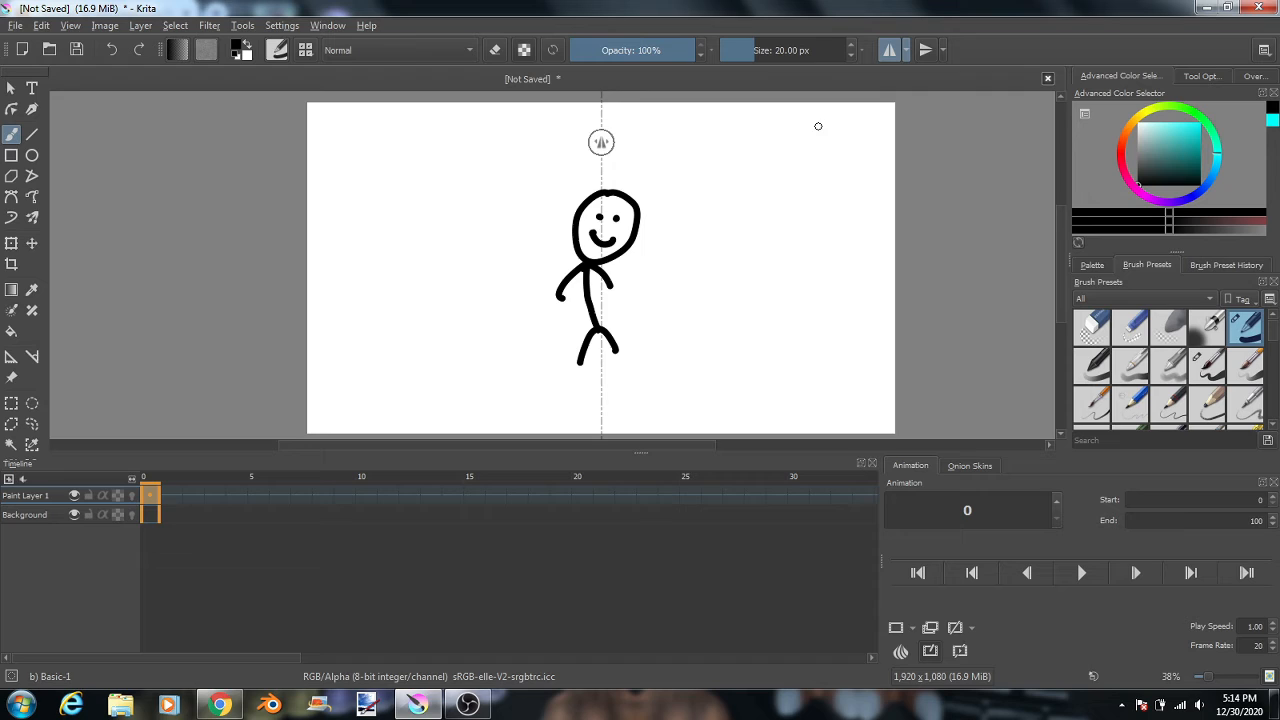
pyautogui.click(879, 56)
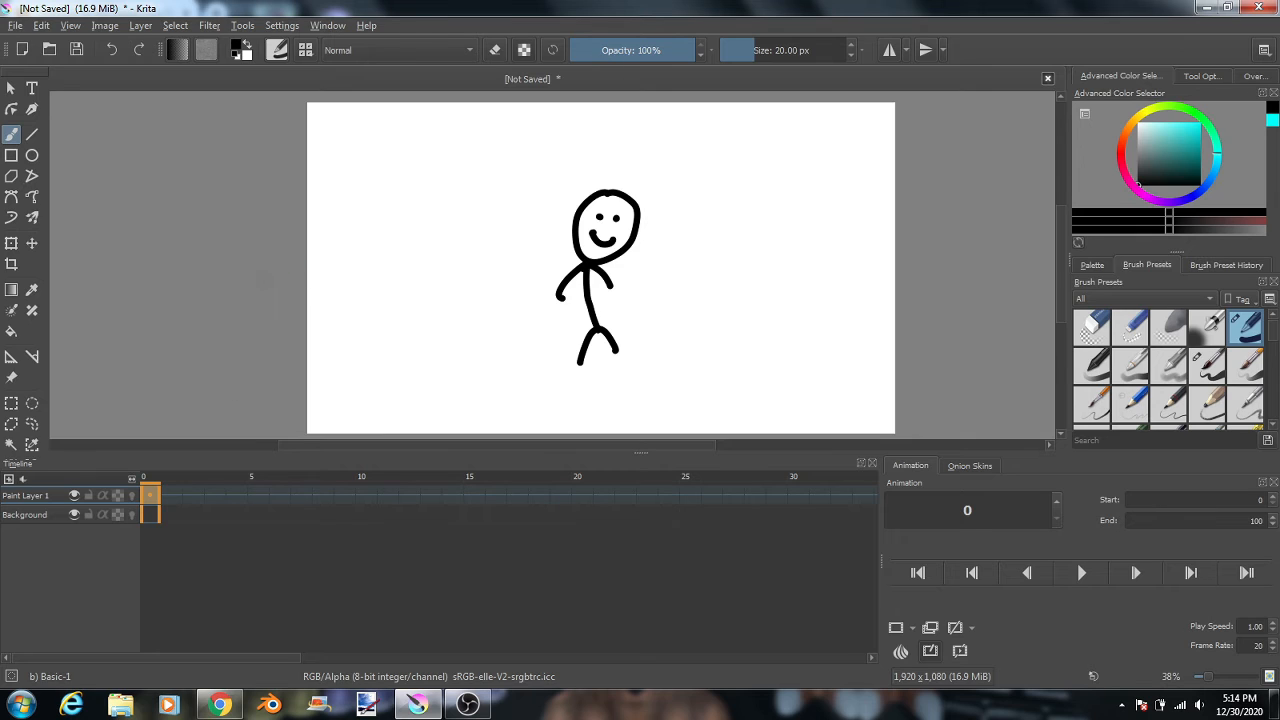
# Try rotating and repositioning the stick figure's head with a freehand selection and the Transform tool, and undo the changes.
pyautogui.click(33, 423)
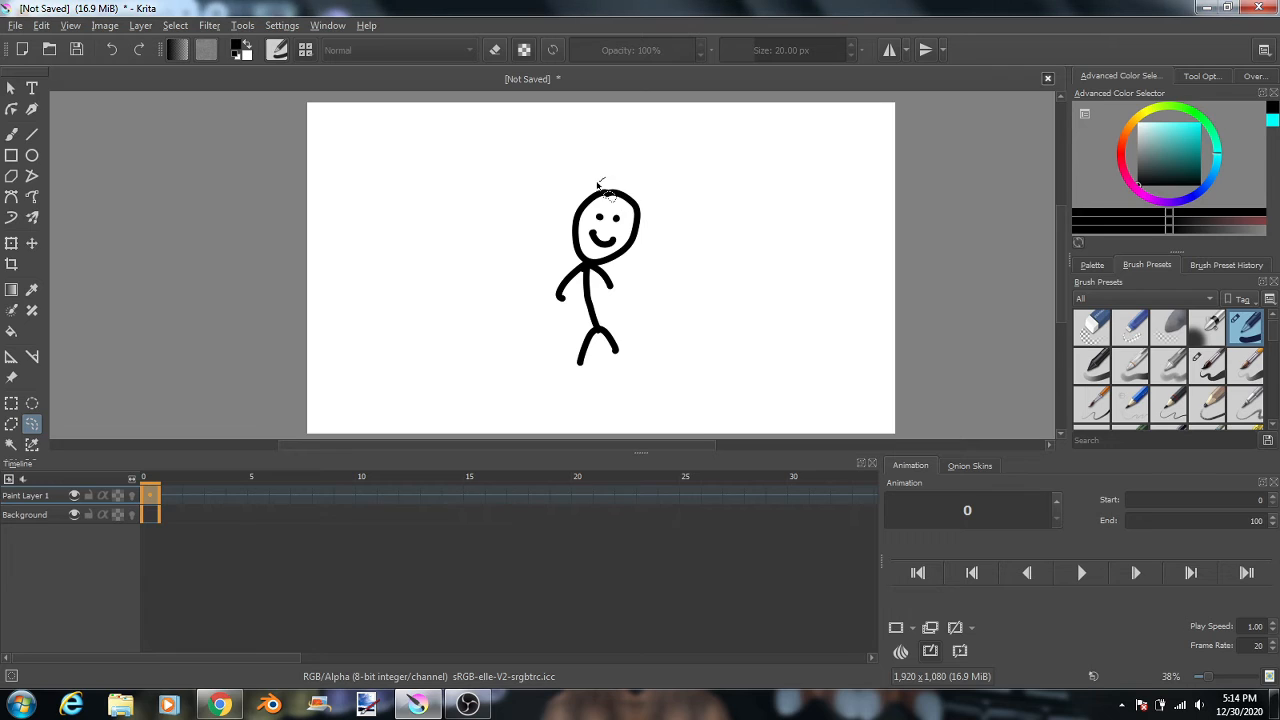
pyautogui.moveTo(575, 204)
pyautogui.mouseDown()
pyautogui.moveTo(583, 263)
pyautogui.moveTo(595, 272)
pyautogui.moveTo(638, 256)
pyautogui.moveTo(658, 217)
pyautogui.moveTo(634, 182)
pyautogui.moveTo(612, 178)
pyautogui.mouseUp()
pyautogui.click(11, 243)
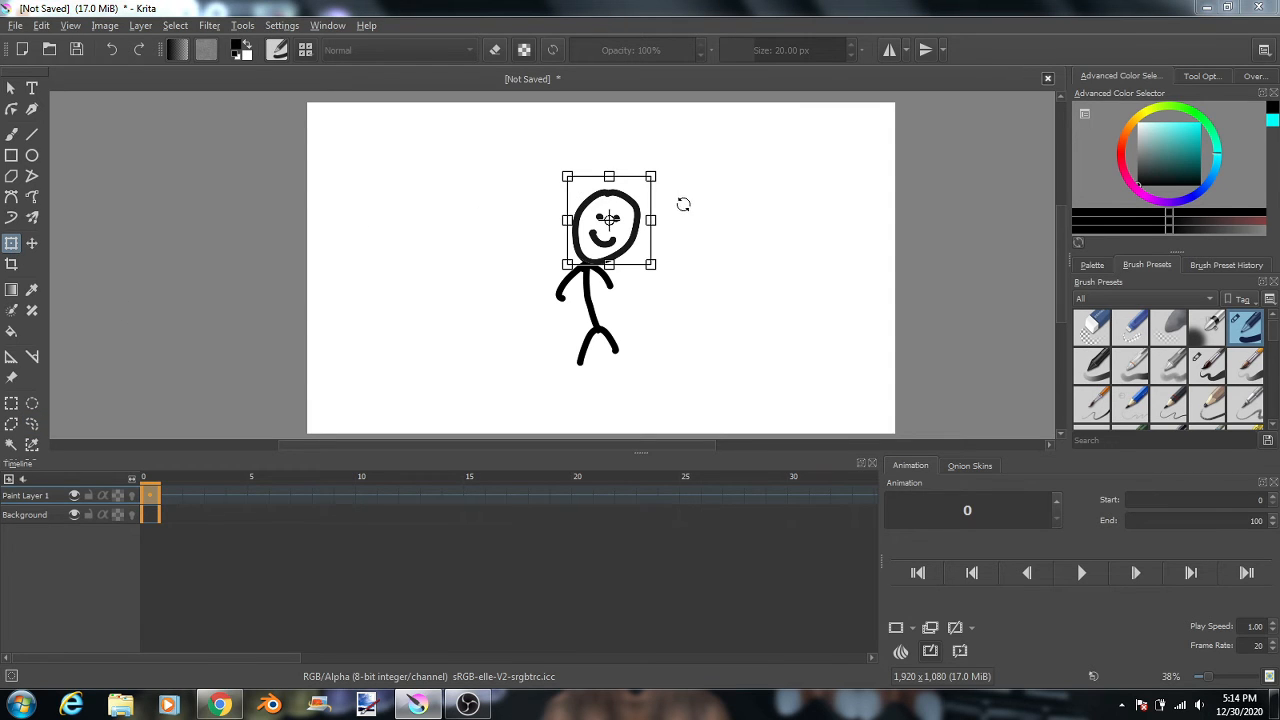
pyautogui.moveTo(684, 207); pyautogui.dragTo(684, 173)
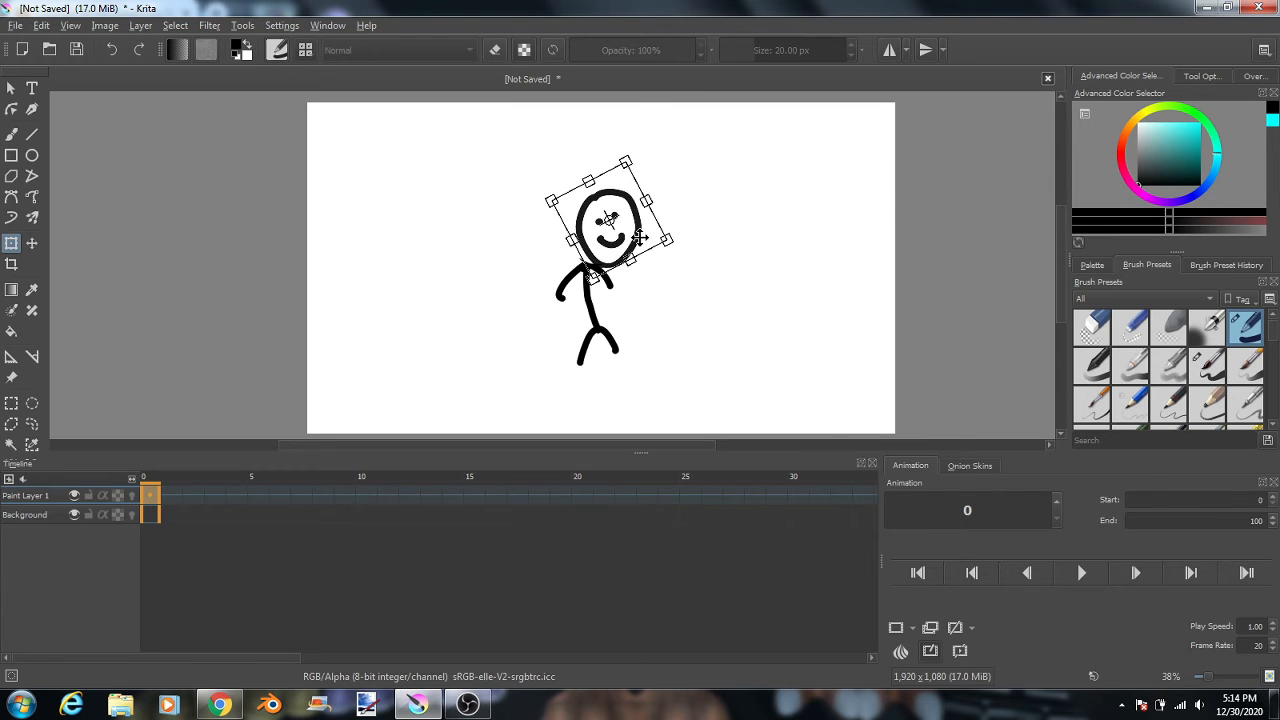
pyautogui.moveTo(638, 239); pyautogui.dragTo(622, 233)
pyautogui.moveTo(686, 183); pyautogui.dragTo(680, 279)
pyautogui.moveTo(606, 240); pyautogui.dragTo(622, 253)
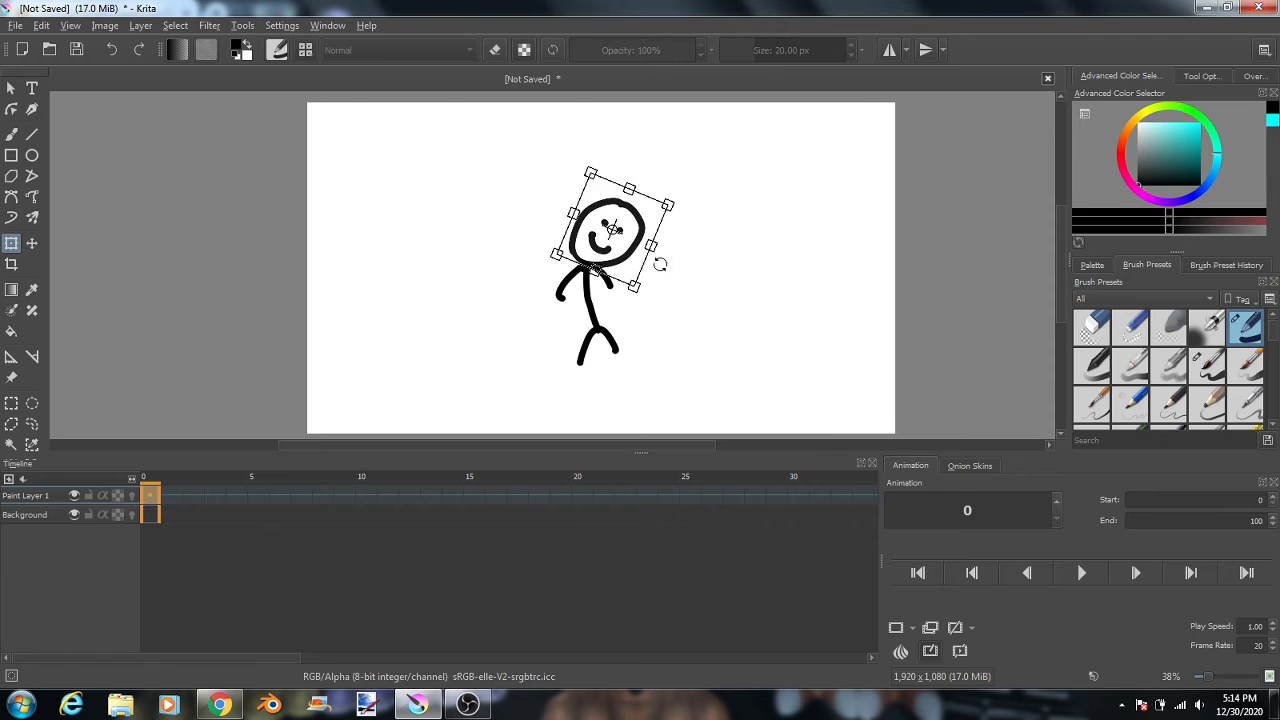
pyautogui.hotkey('ctrl', 'z')
pyautogui.hotkey('ctrl', 'z')
pyautogui.hotkey('ctrl', 'z')
pyautogui.hotkey('ctrl', 'z')
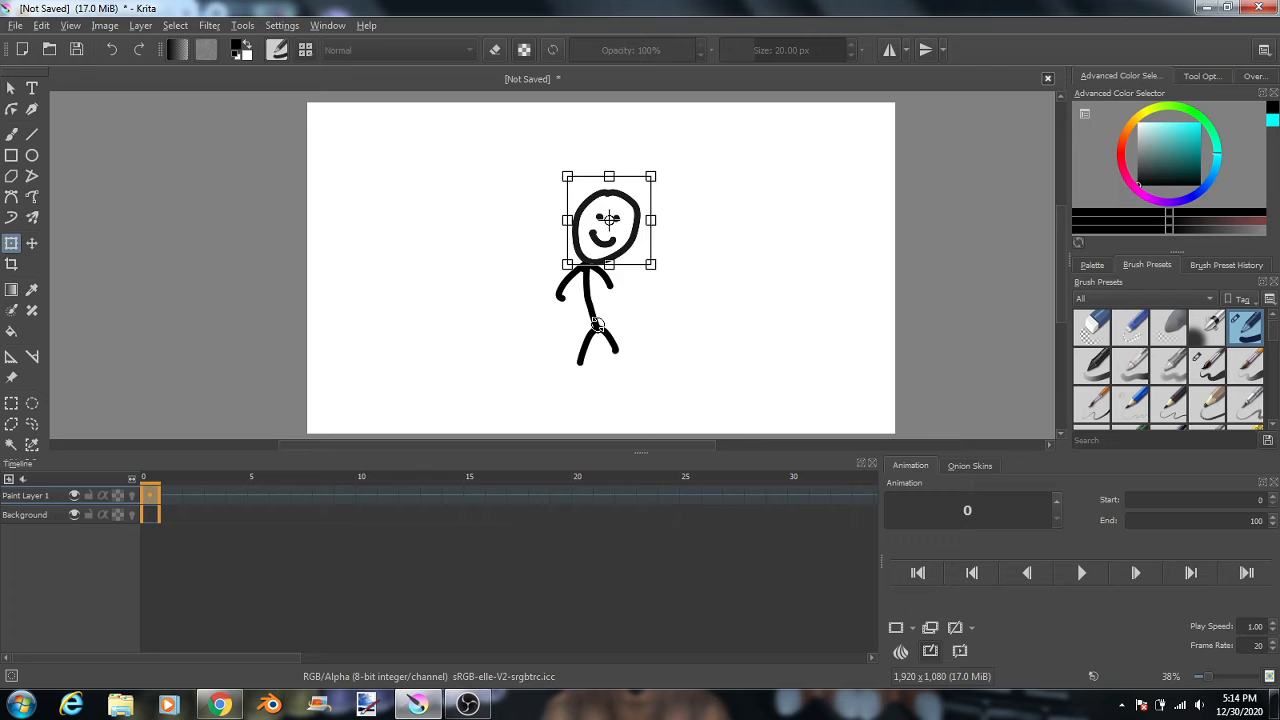
pyautogui.press('Return')
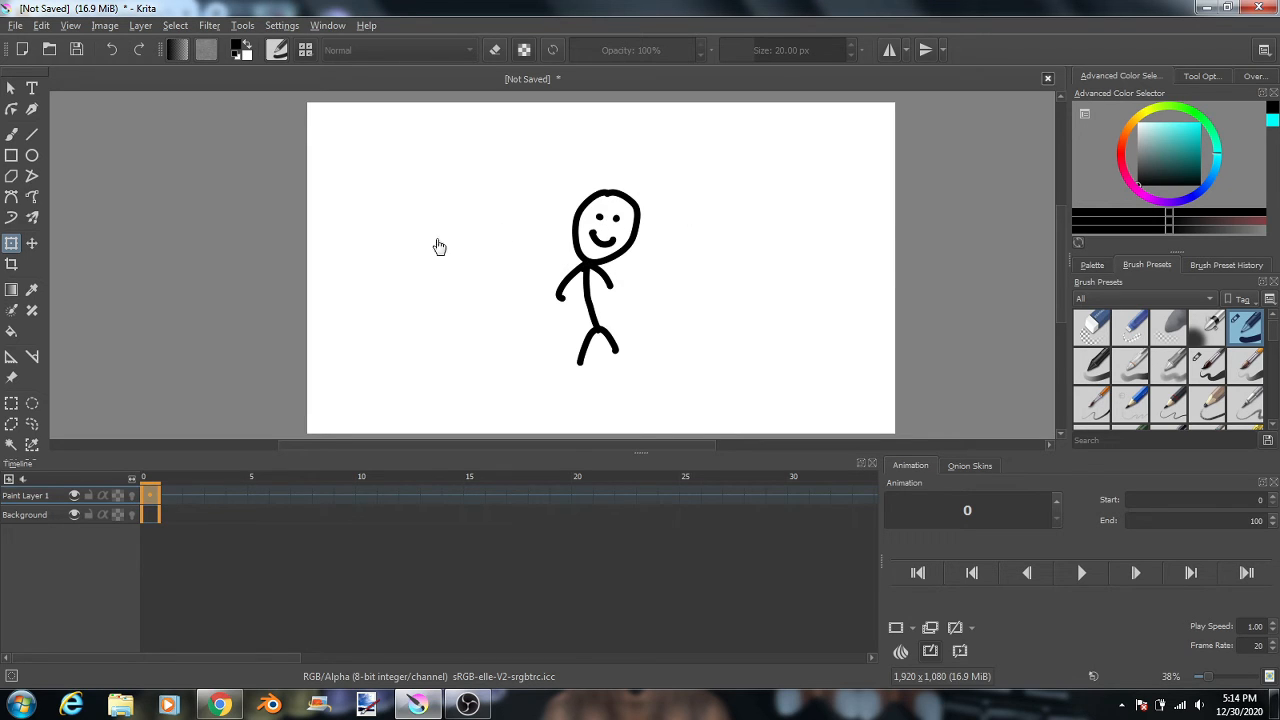
# Turn on onion skins for Paint Layer 1 and add a blank keyframe at frame 1, with the freehand brush active.
pyautogui.click(14, 444)
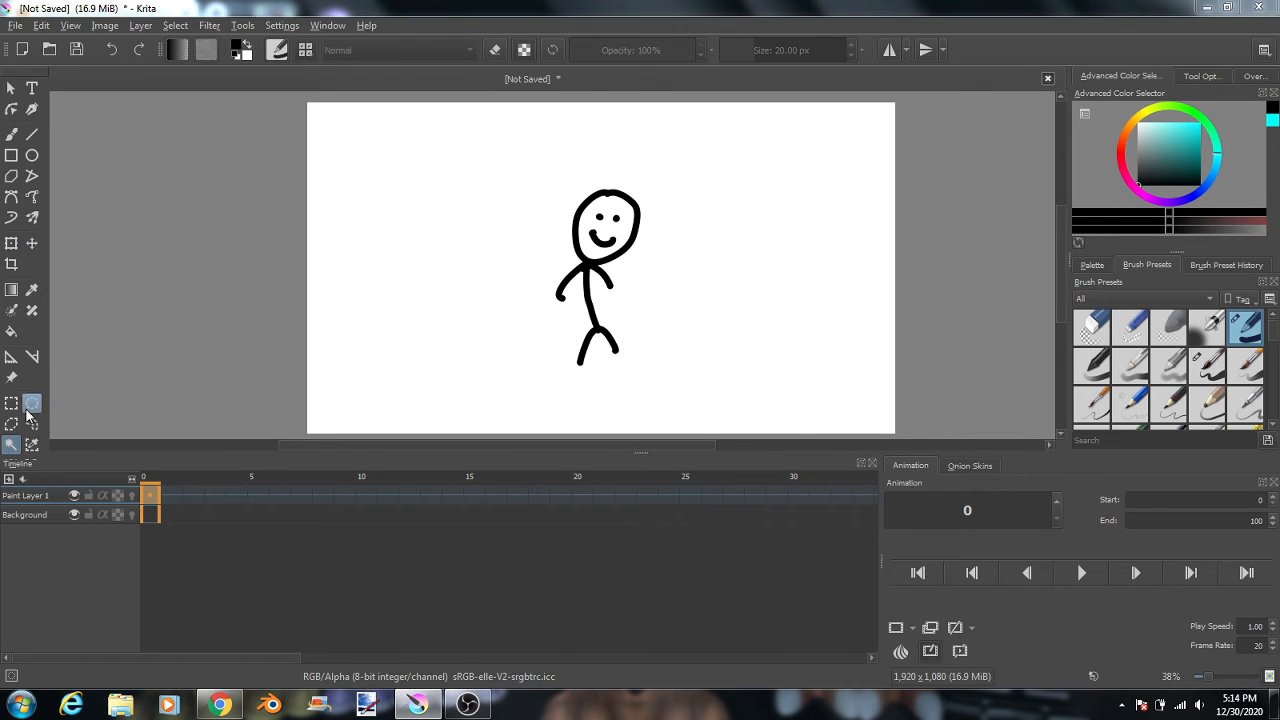
pyautogui.click(11, 134)
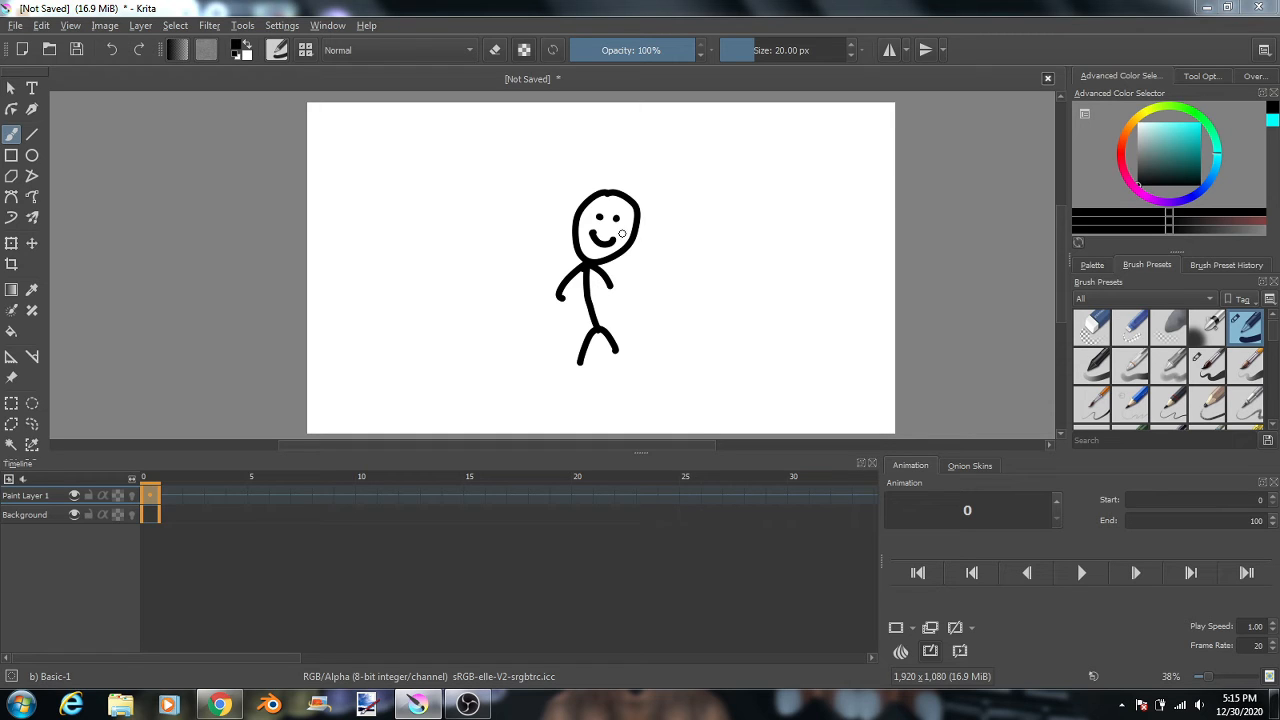
pyautogui.click(131, 495)
pyautogui.click(172, 496)
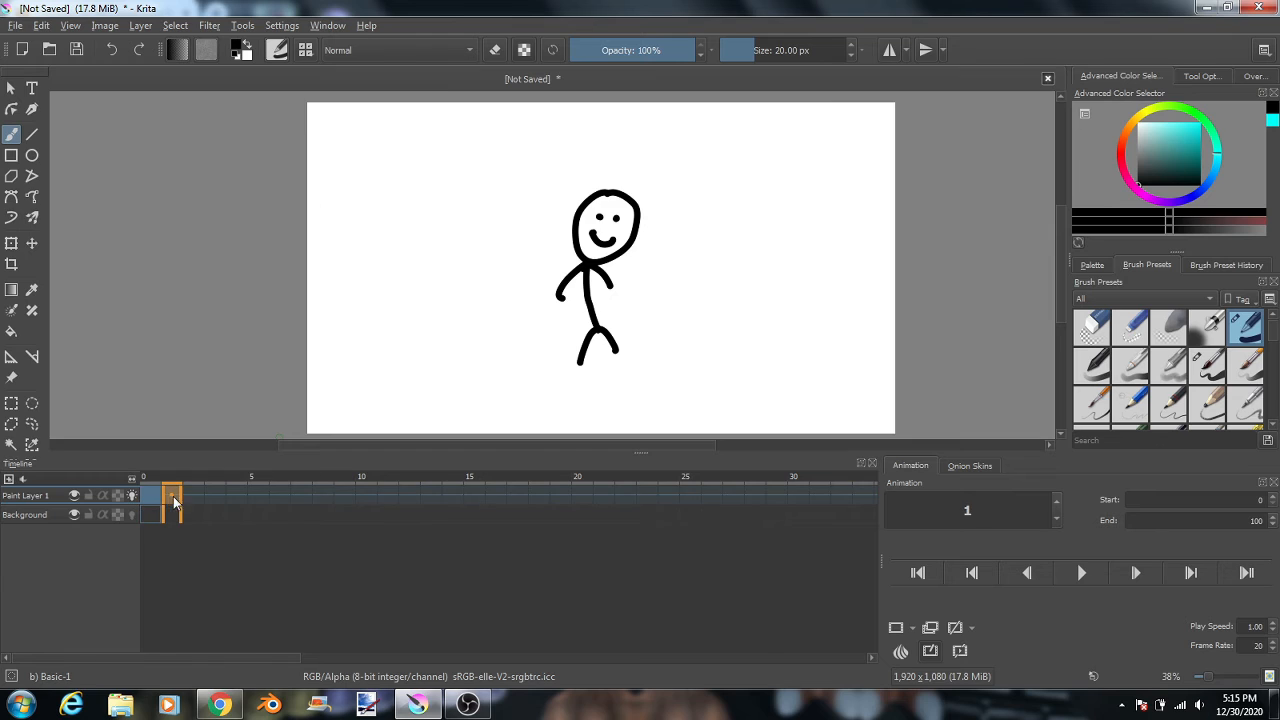
pyautogui.click(899, 627)
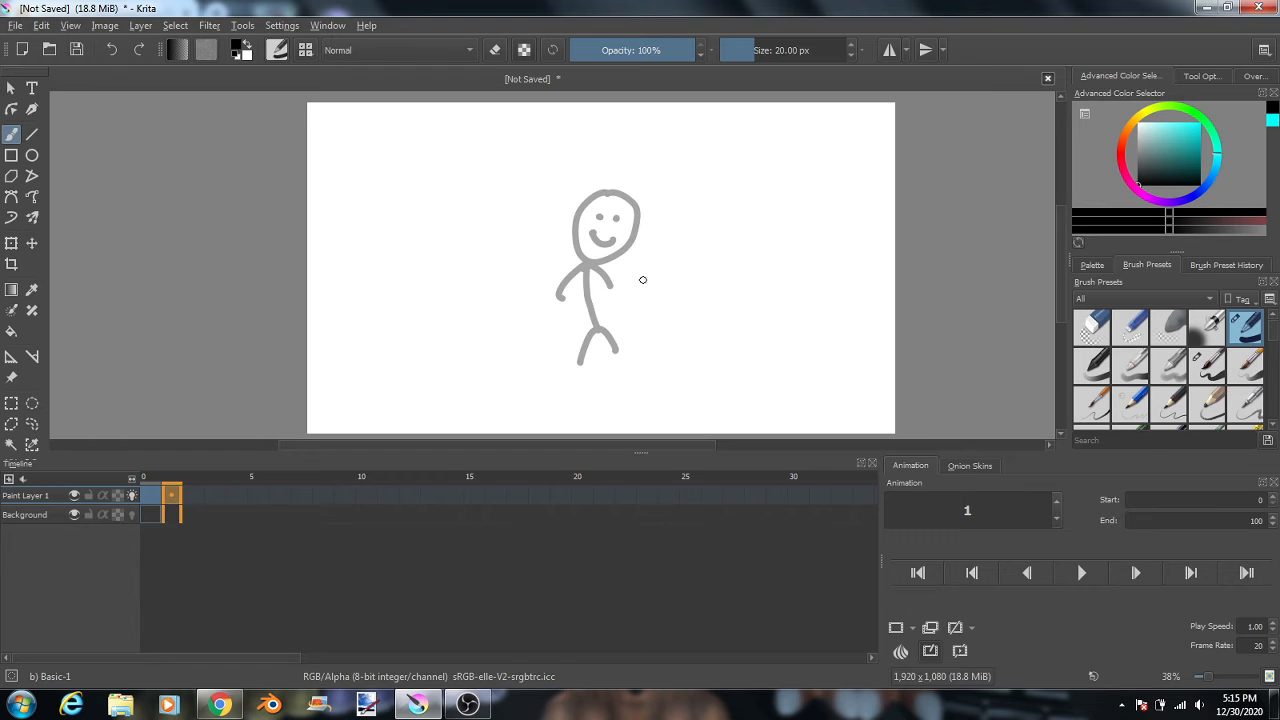
# Try showing onion skins for the next frames 1 to 4 and the previous frames -2 to -4.
pyautogui.scroll(-1, 644, 260)
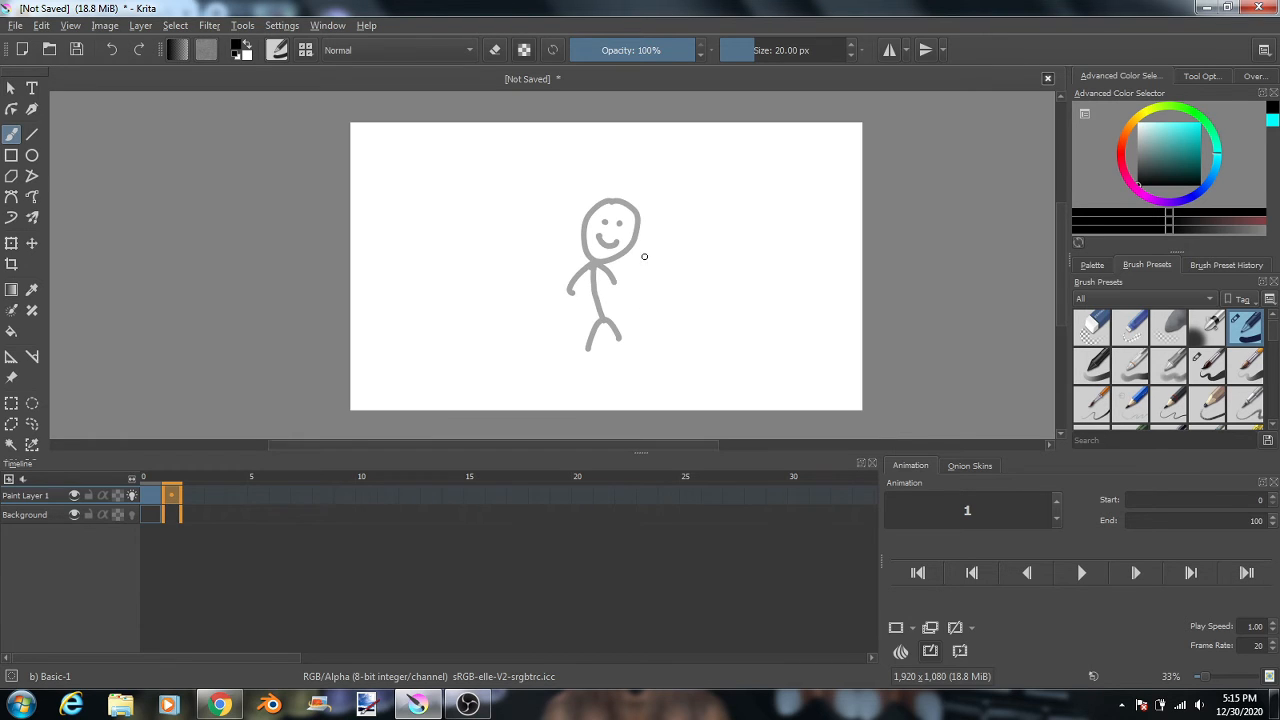
pyautogui.scroll(1, 647, 259)
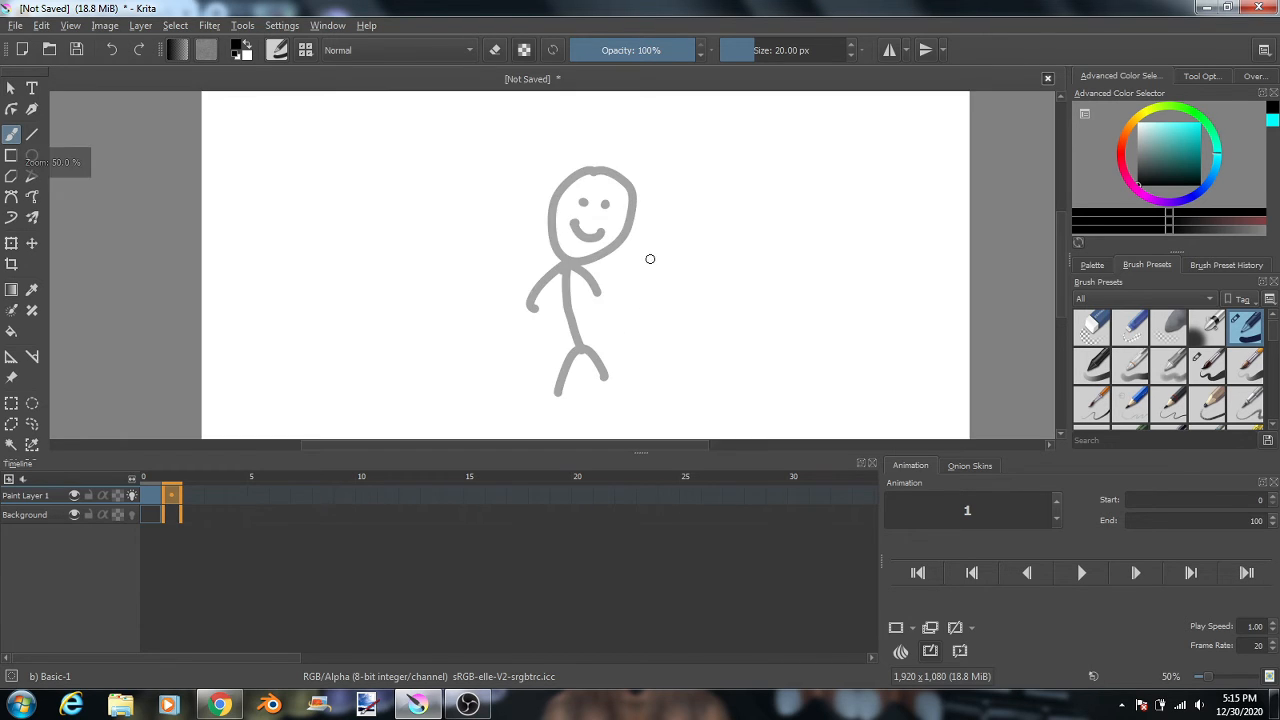
pyautogui.scroll(1, 635, 240)
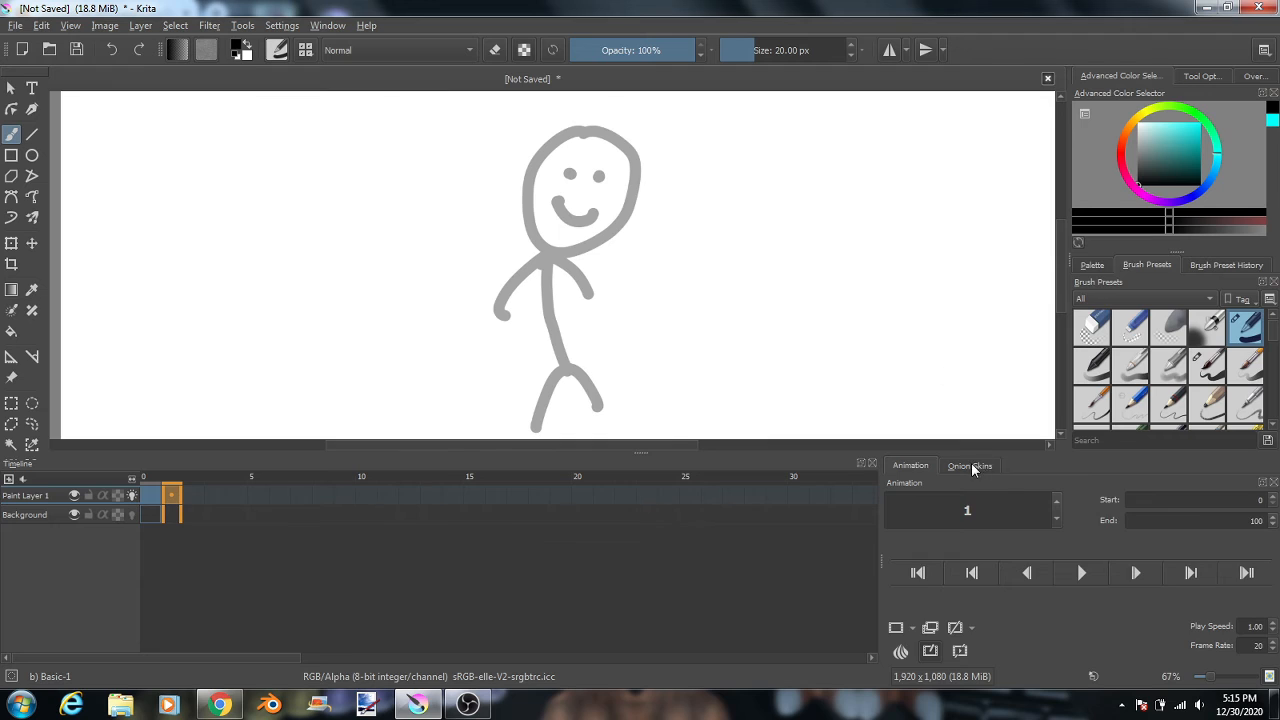
pyautogui.click(955, 466)
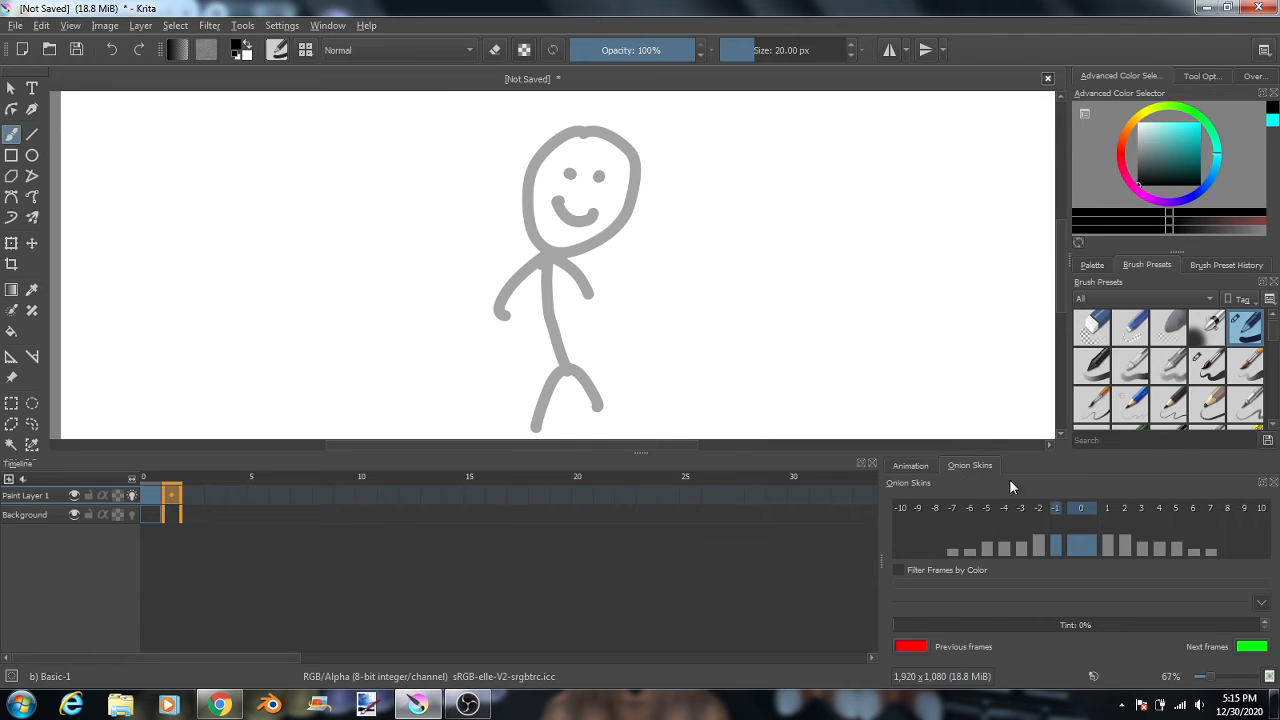
pyautogui.click(1107, 509)
pyautogui.click(1124, 509)
pyautogui.click(1141, 509)
pyautogui.click(1159, 509)
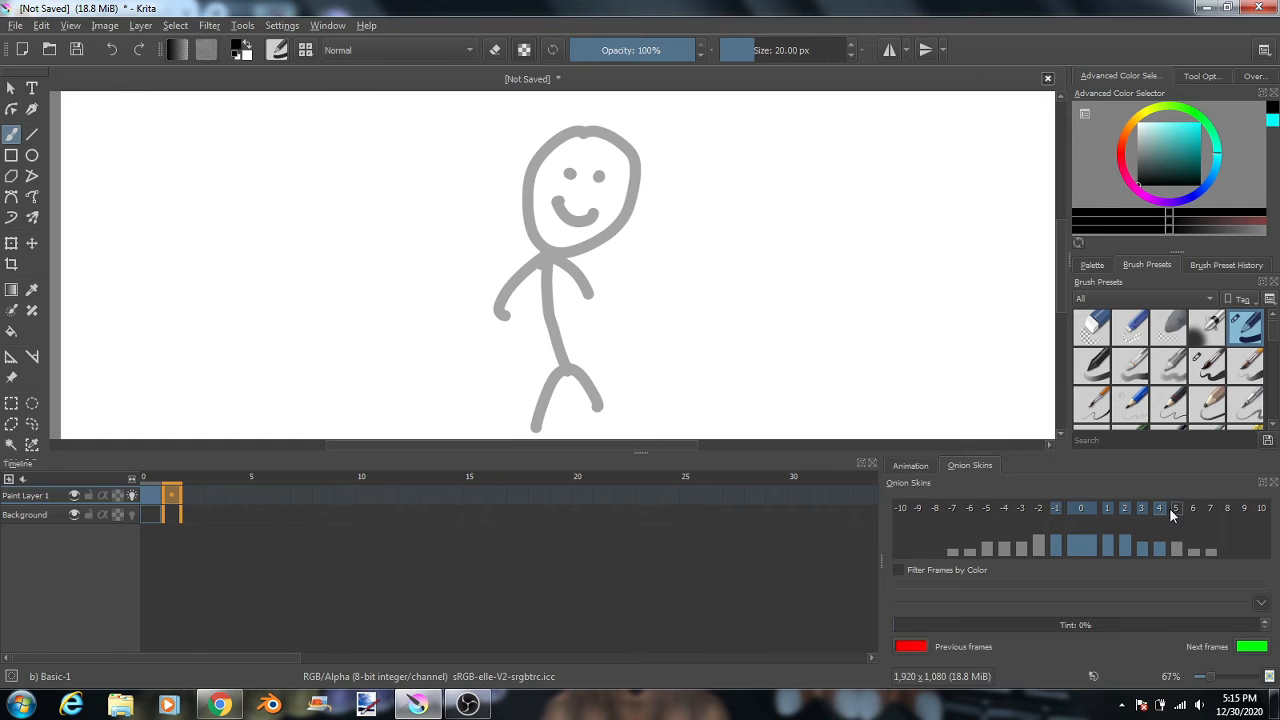
pyautogui.click(1005, 508)
pyautogui.click(1021, 508)
# Turn off the onion skins for frames 1 to 4 and -4 to -2, keeping only the previous frame -1.
pyautogui.click(1109, 509)
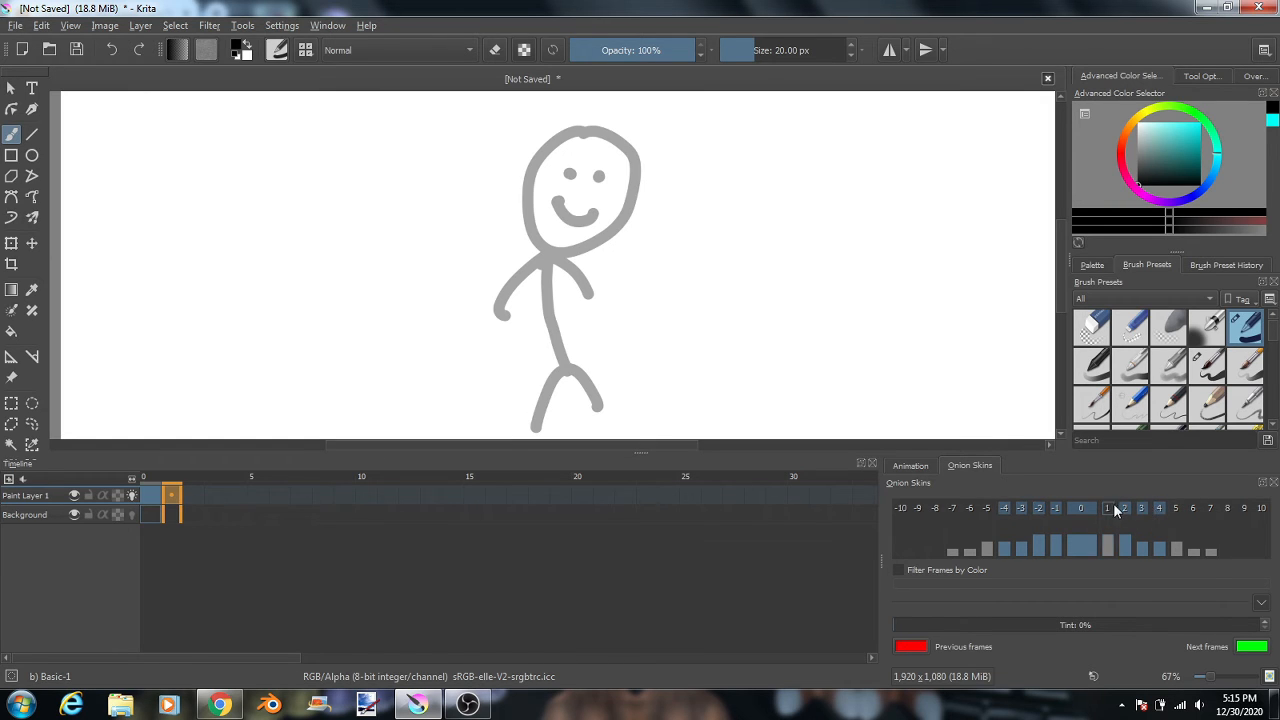
pyautogui.click(1124, 509)
pyautogui.click(1141, 509)
pyautogui.click(1159, 509)
pyautogui.click(1005, 506)
pyautogui.click(1022, 506)
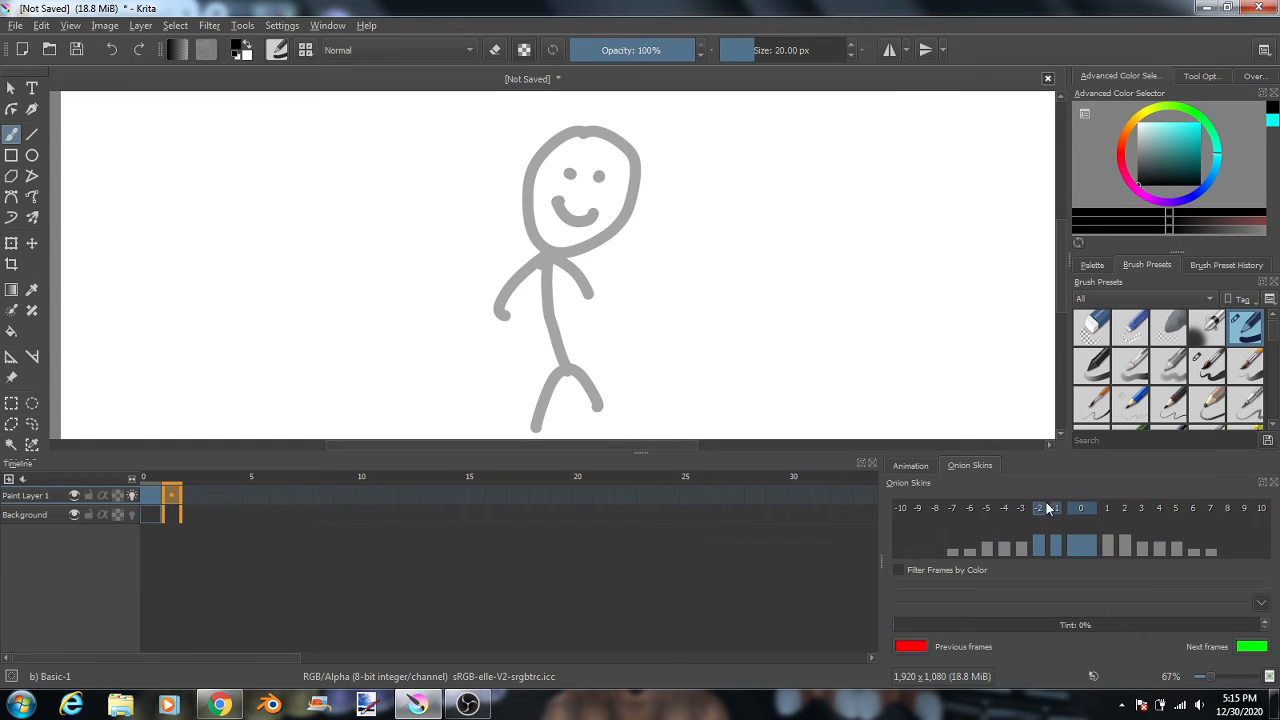
pyautogui.click(1039, 508)
pyautogui.click(910, 466)
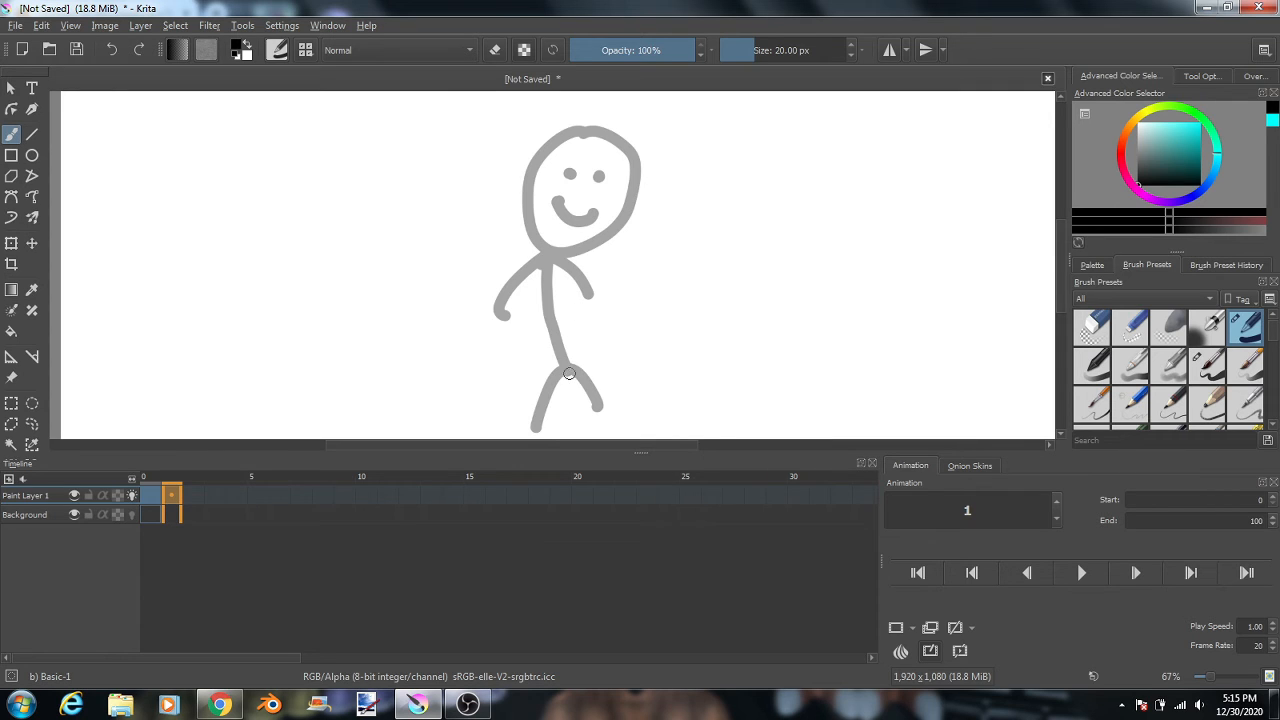
# Trace the onion-skinned stick figure on frame 1, drawing its right-hand arm swung slightly outward.
pyautogui.moveTo(541, 419)
pyautogui.mouseDown()
pyautogui.moveTo(545, 399)
pyautogui.moveTo(582, 375)
pyautogui.moveTo(598, 408)
pyautogui.mouseUp()
pyautogui.moveTo(566, 366); pyautogui.dragTo(554, 258)
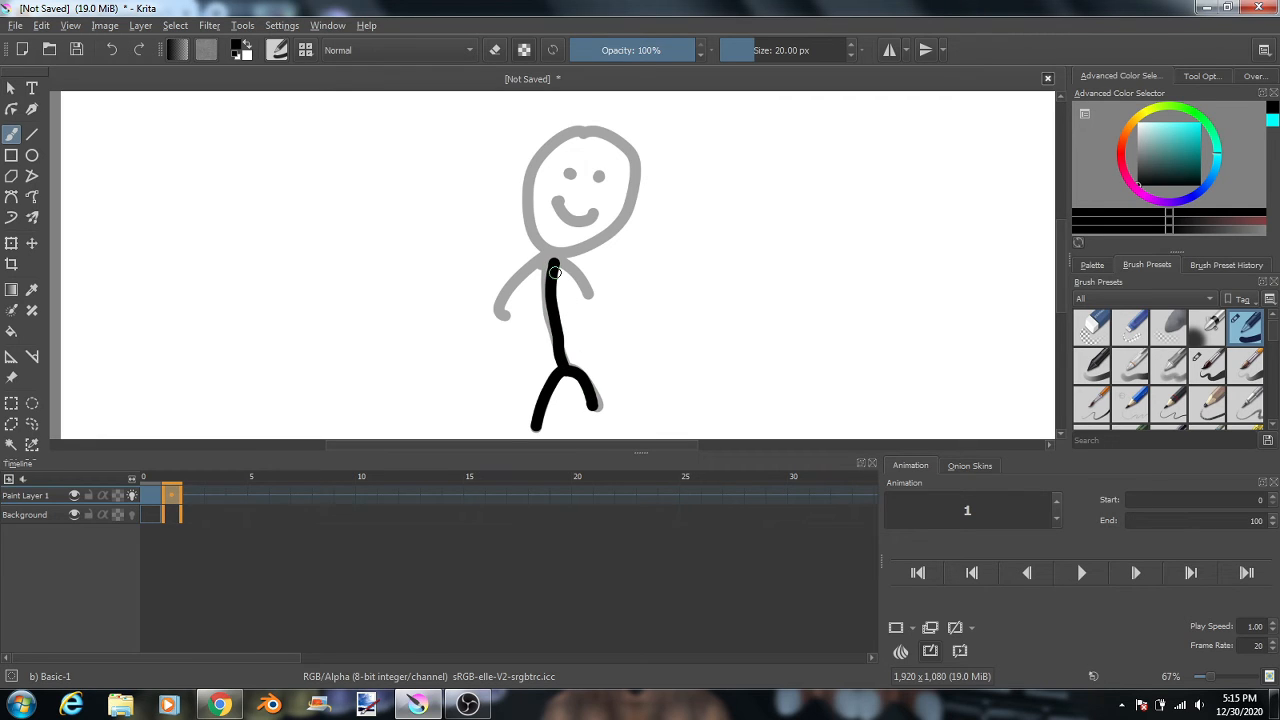
pyautogui.moveTo(546, 258); pyautogui.dragTo(566, 372)
pyautogui.moveTo(545, 255); pyautogui.dragTo(503, 313)
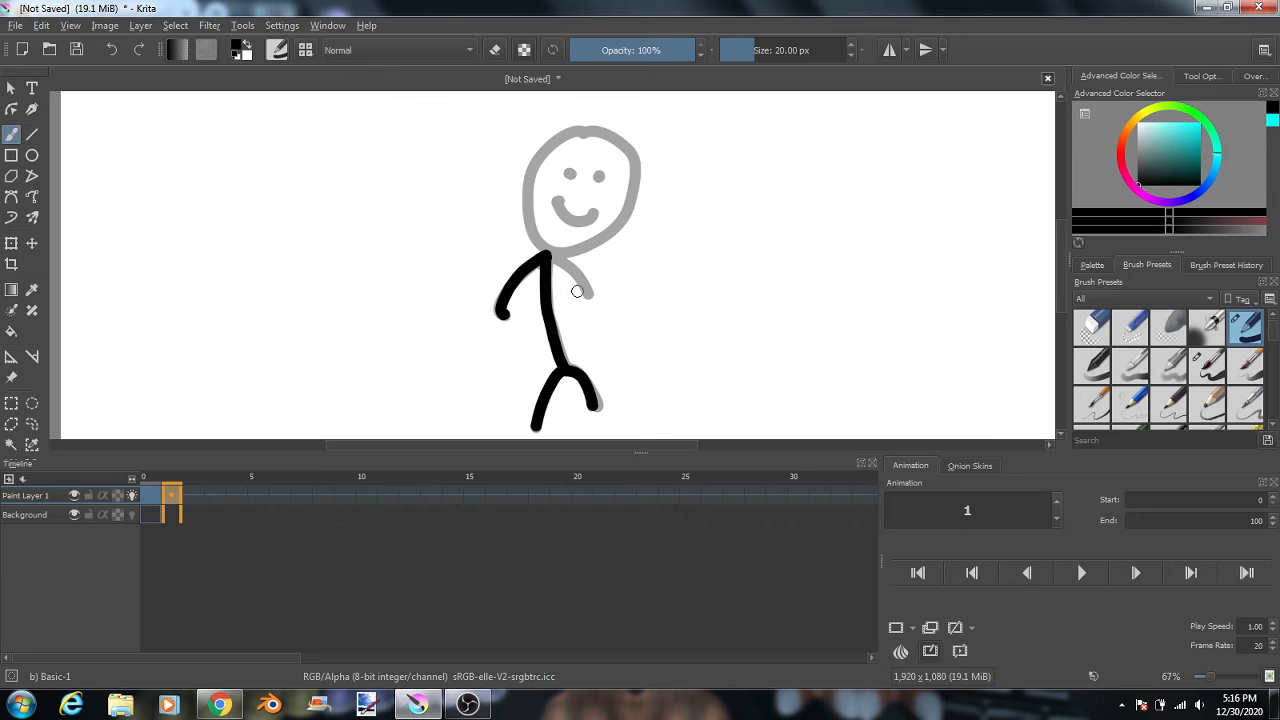
pyautogui.moveTo(548, 254)
pyautogui.mouseDown()
pyautogui.moveTo(601, 240)
pyautogui.moveTo(633, 198)
pyautogui.moveTo(624, 149)
pyautogui.moveTo(578, 132)
pyautogui.moveTo(544, 150)
pyautogui.moveTo(526, 188)
pyautogui.moveTo(567, 245)
pyautogui.mouseUp()
pyautogui.moveTo(555, 199)
pyautogui.mouseDown()
pyautogui.moveTo(568, 223)
pyautogui.moveTo(594, 211)
pyautogui.mouseUp()
pyautogui.click(568, 172)
pyautogui.click(600, 176)
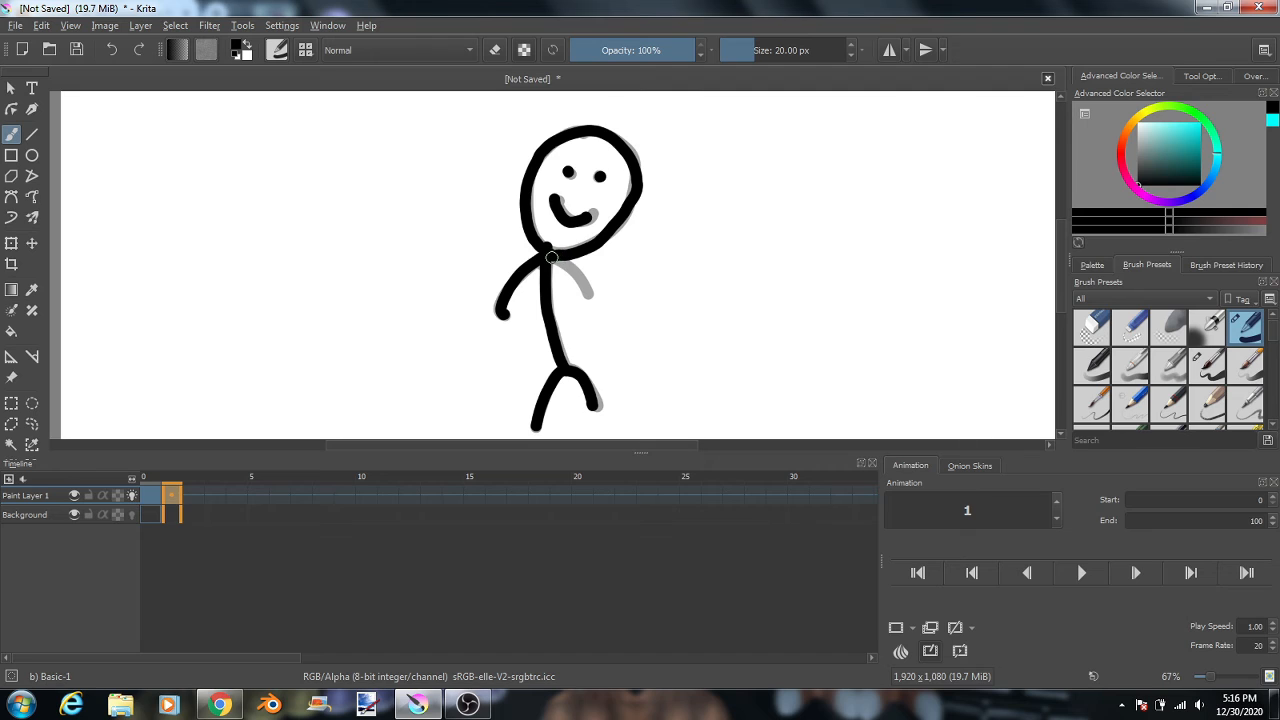
pyautogui.moveTo(549, 256); pyautogui.dragTo(606, 278)
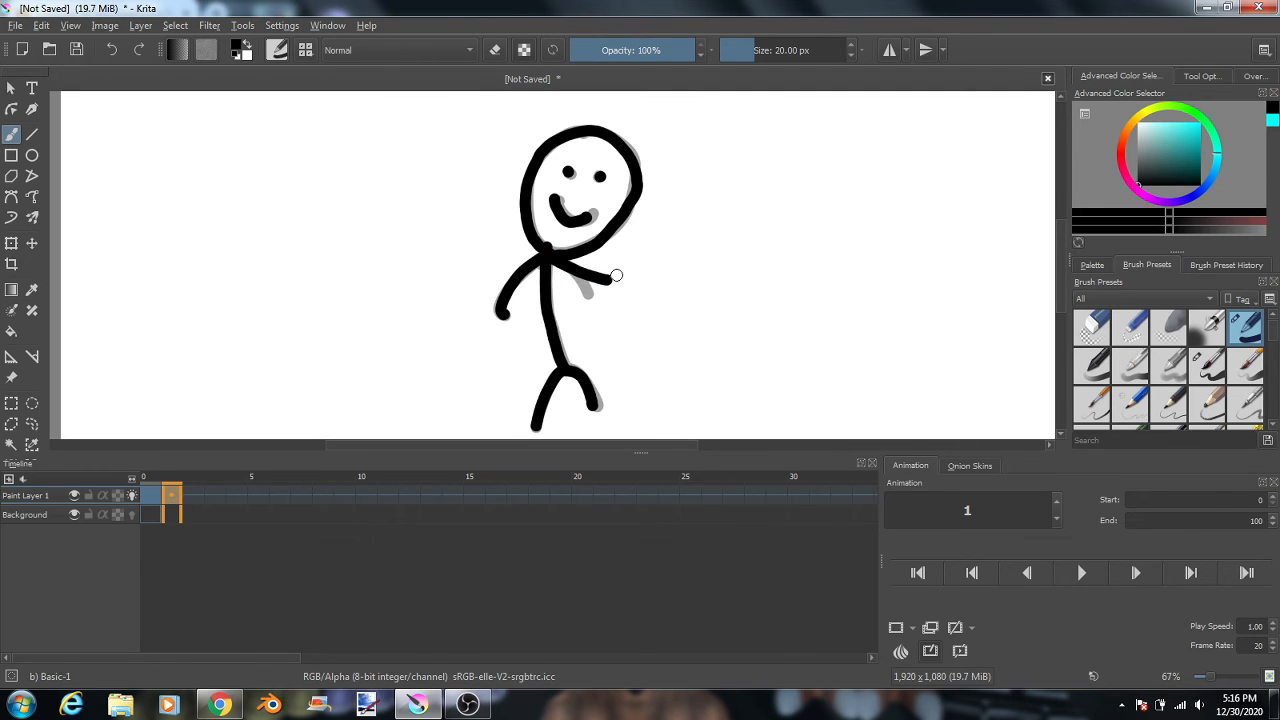
# Add a blank keyframe at frame 2 and trace the stick figure with its right-hand arm raised to nearly horizontal.
pyautogui.click(194, 496)
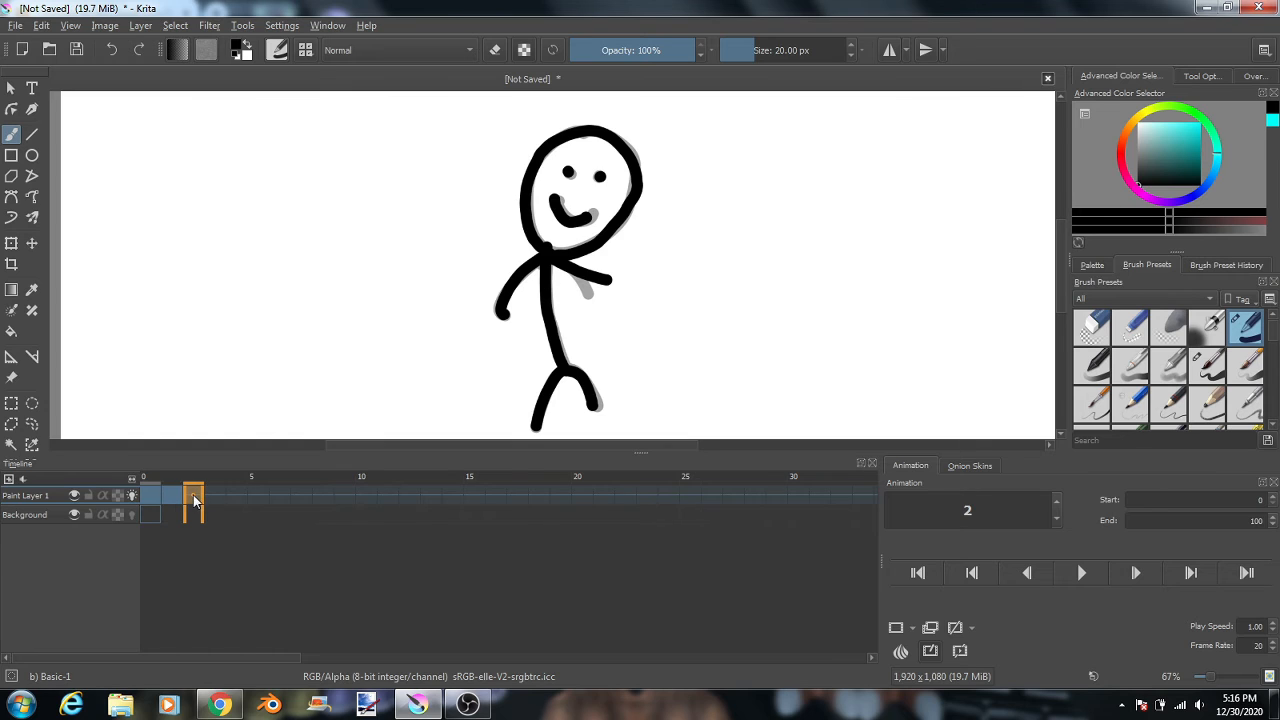
pyautogui.click(896, 628)
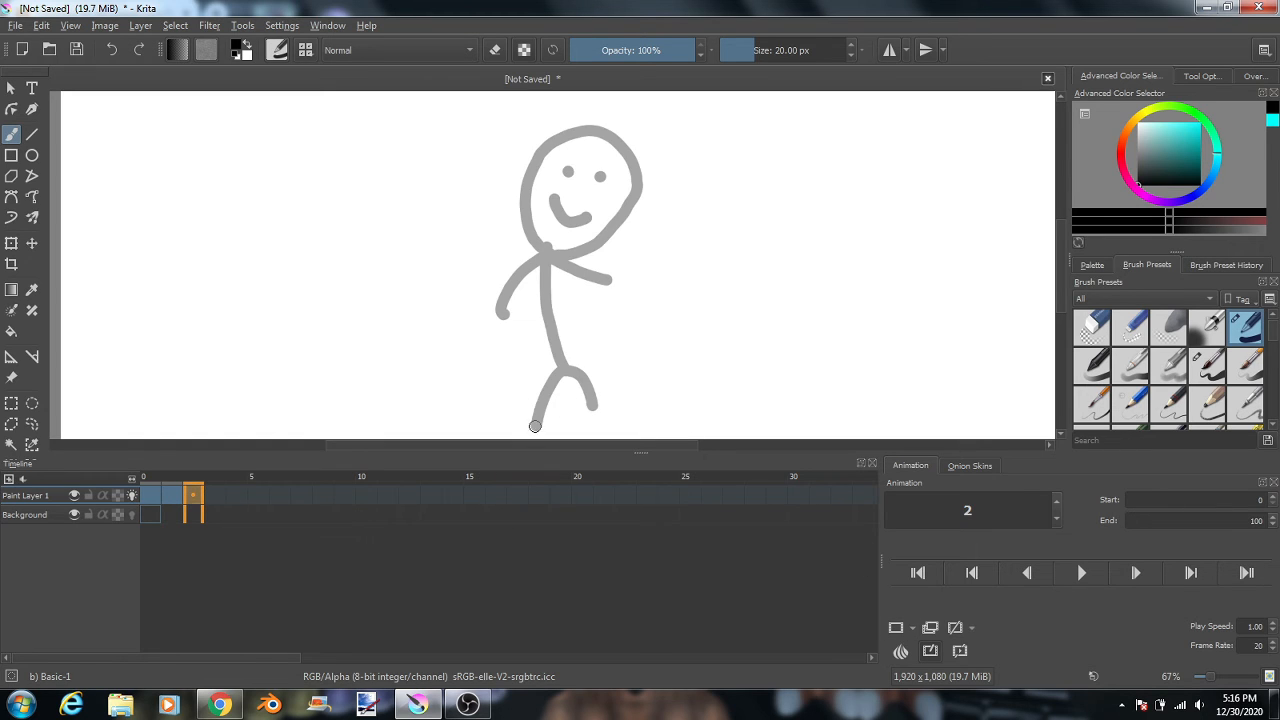
pyautogui.moveTo(535, 426)
pyautogui.mouseDown()
pyautogui.moveTo(552, 382)
pyautogui.moveTo(584, 380)
pyautogui.moveTo(592, 408)
pyautogui.mouseUp()
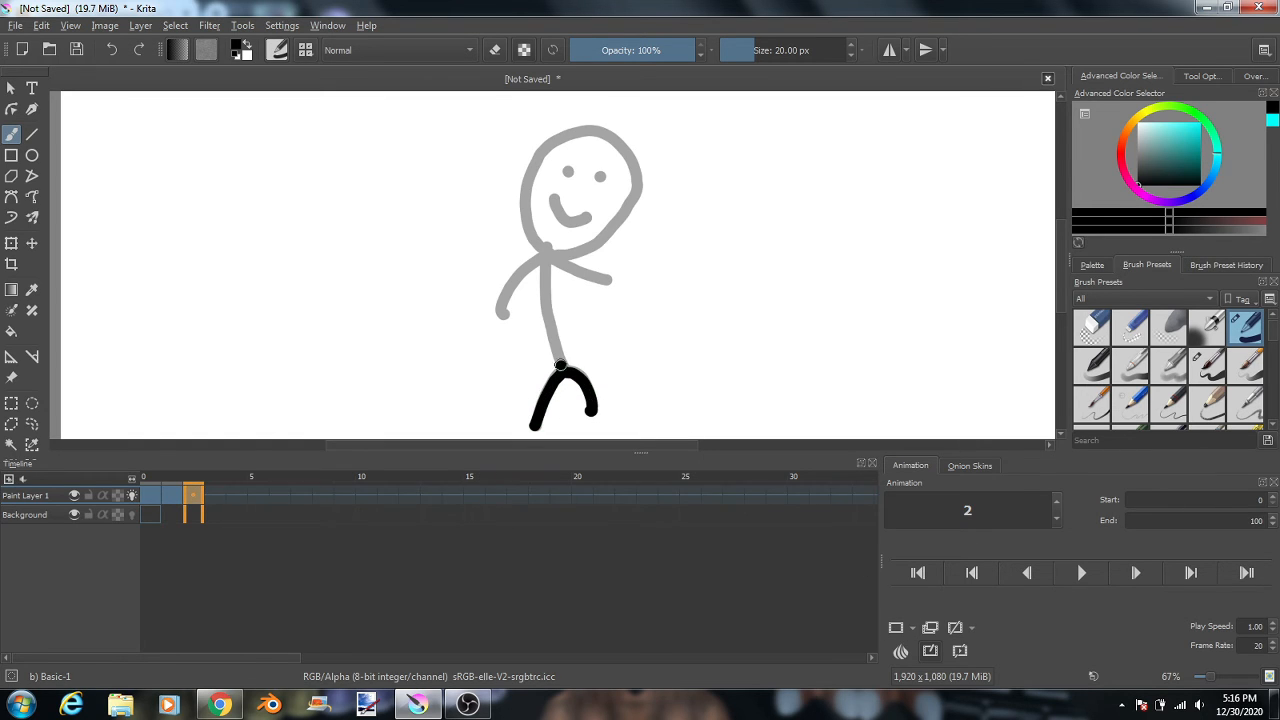
pyautogui.moveTo(561, 365)
pyautogui.mouseDown()
pyautogui.moveTo(546, 255)
pyautogui.moveTo(499, 318)
pyautogui.mouseUp()
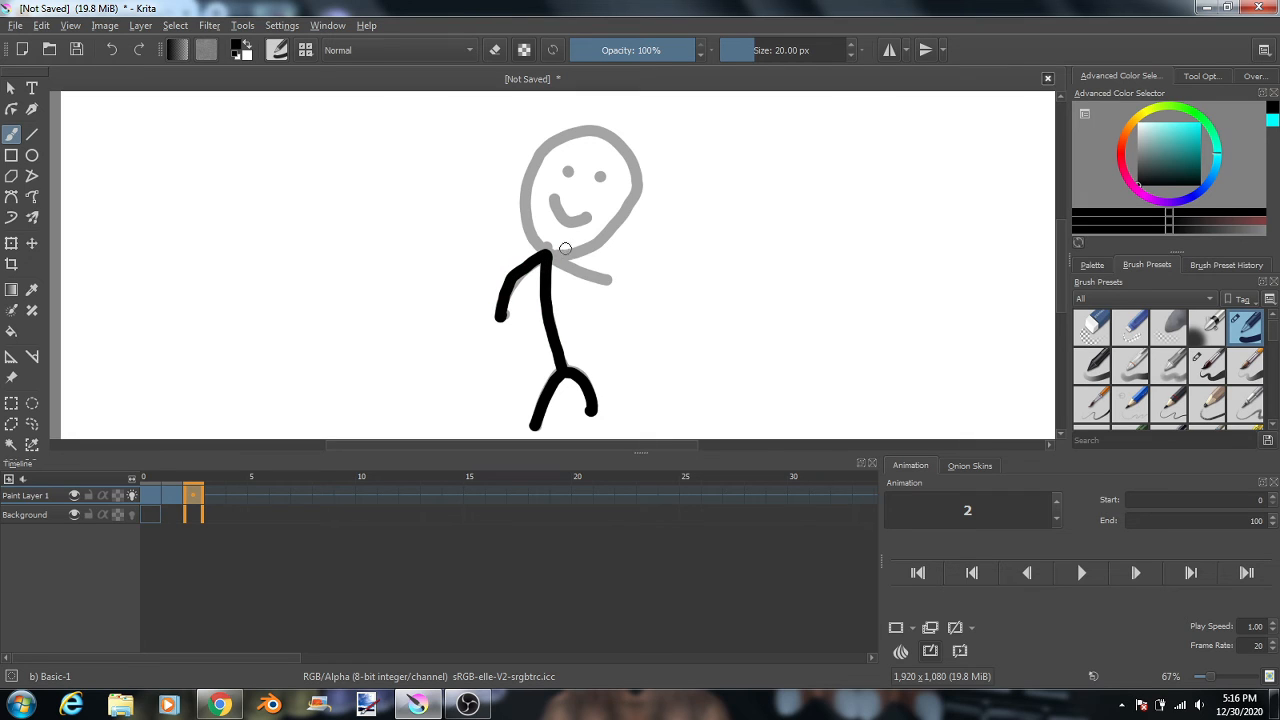
pyautogui.moveTo(546, 256)
pyautogui.mouseDown()
pyautogui.moveTo(600, 241)
pyautogui.moveTo(632, 194)
pyautogui.moveTo(625, 152)
pyautogui.moveTo(605, 134)
pyautogui.moveTo(555, 140)
pyautogui.moveTo(528, 179)
pyautogui.moveTo(546, 252)
pyautogui.mouseUp()
pyautogui.moveTo(551, 197)
pyautogui.mouseDown()
pyautogui.moveTo(566, 226)
pyautogui.moveTo(586, 216)
pyautogui.mouseUp()
pyautogui.click(601, 175)
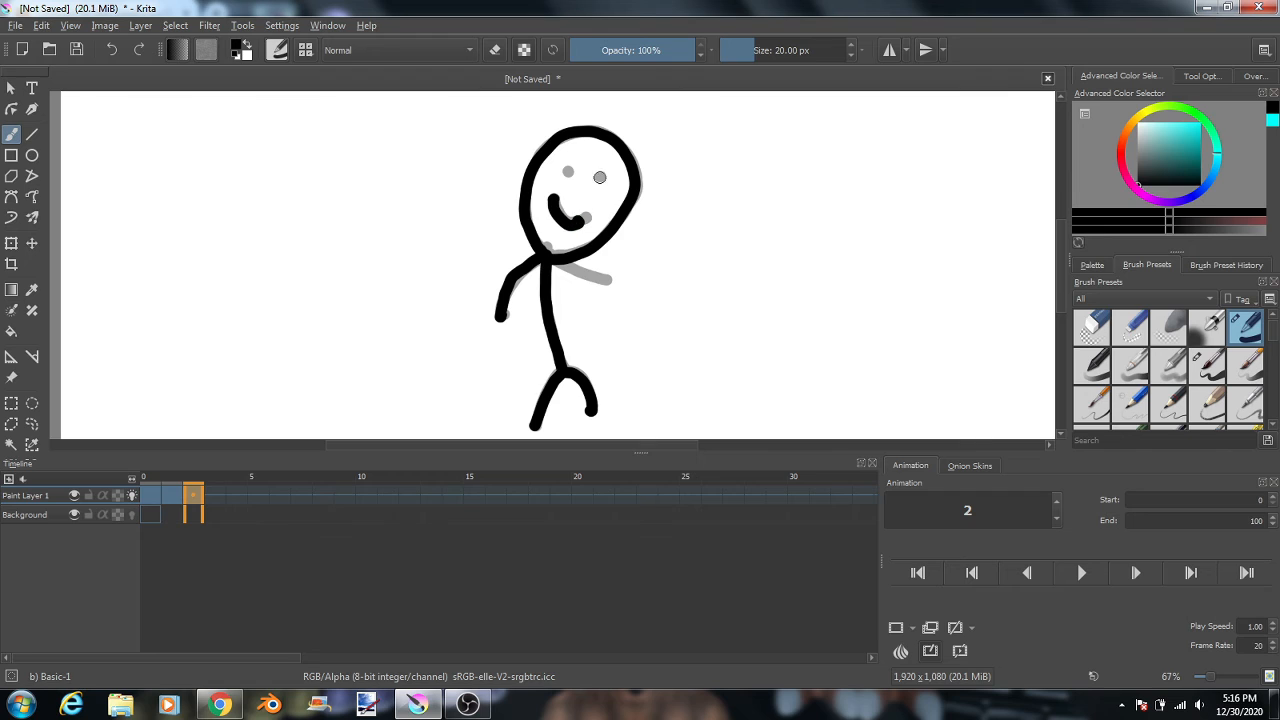
pyautogui.click(569, 170)
pyautogui.moveTo(562, 266); pyautogui.dragTo(642, 257)
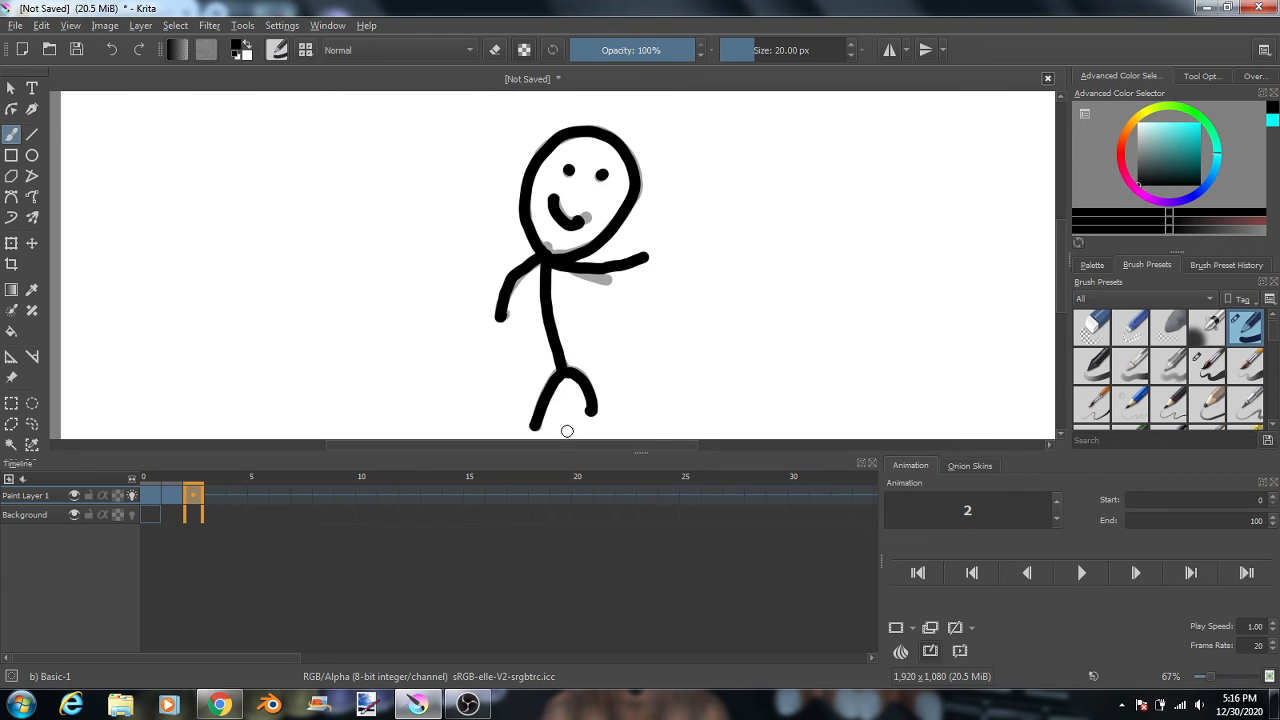
# Add a blank keyframe at frame 3 and trace the stick figure with its right-hand arm angled upward.
pyautogui.click(212, 497)
pyautogui.click(898, 624)
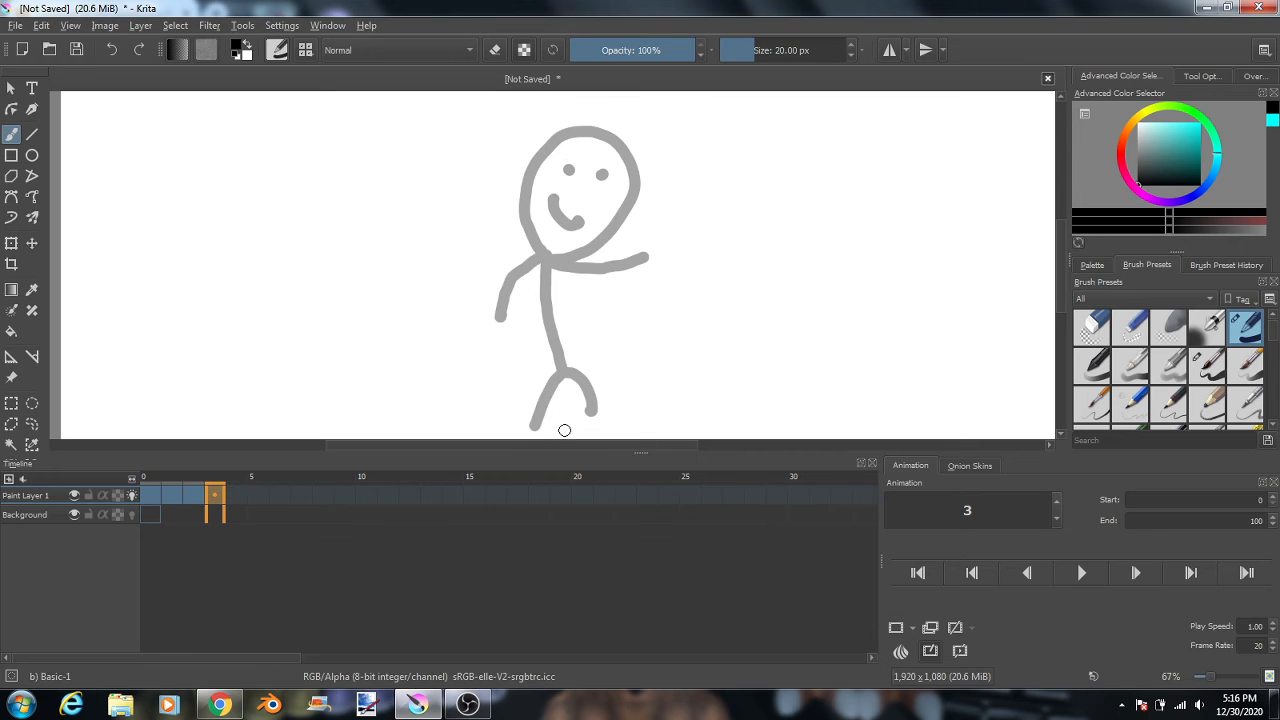
pyautogui.moveTo(533, 426)
pyautogui.mouseDown()
pyautogui.moveTo(559, 376)
pyautogui.moveTo(577, 379)
pyautogui.moveTo(592, 424)
pyautogui.mouseUp()
pyautogui.moveTo(573, 357)
pyautogui.mouseDown()
pyautogui.moveTo(545, 258)
pyautogui.moveTo(512, 286)
pyautogui.moveTo(503, 318)
pyautogui.mouseUp()
pyautogui.moveTo(546, 257)
pyautogui.mouseDown()
pyautogui.moveTo(614, 222)
pyautogui.moveTo(624, 178)
pyautogui.moveTo(606, 142)
pyautogui.moveTo(568, 132)
pyautogui.moveTo(524, 186)
pyautogui.moveTo(535, 244)
pyautogui.moveTo(582, 214)
pyautogui.mouseUp()
pyautogui.click(567, 170)
pyautogui.click(601, 175)
pyautogui.moveTo(550, 268); pyautogui.dragTo(650, 237)
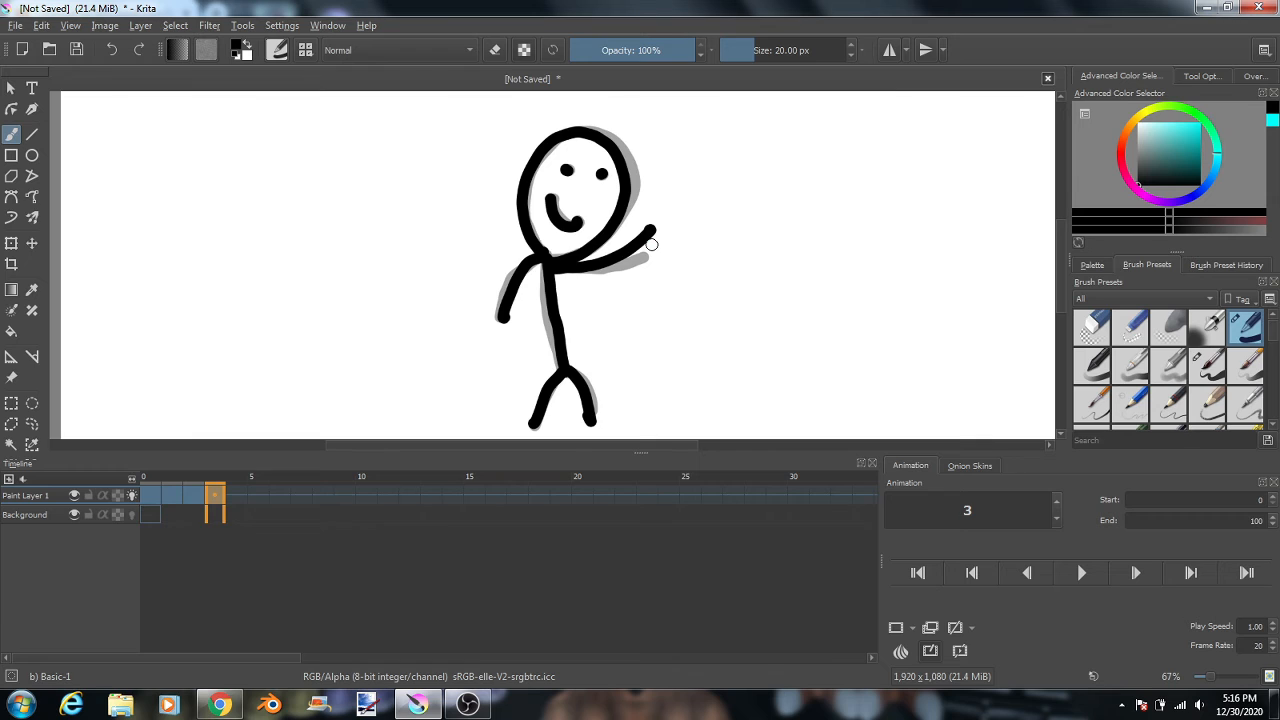
# Return to the first frame and play the stick figure animation several times to check the arm movement.
pyautogui.click(918, 573)
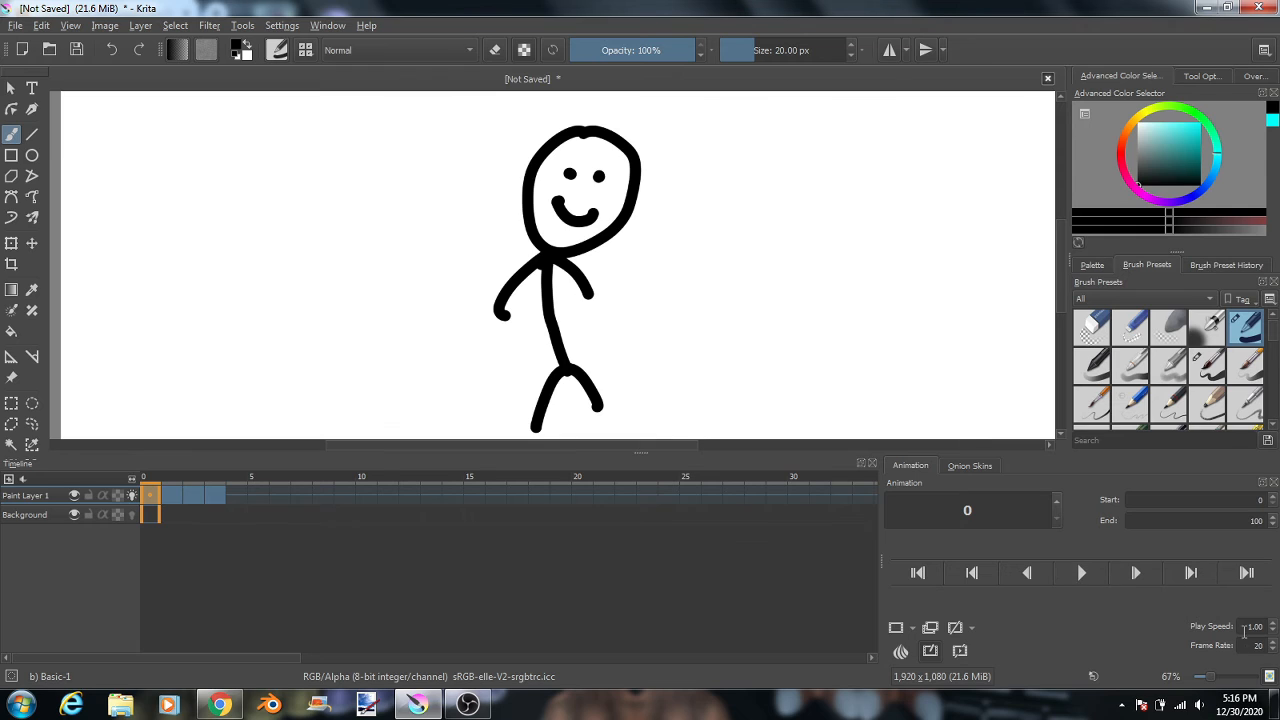
pyautogui.click(1078, 575)
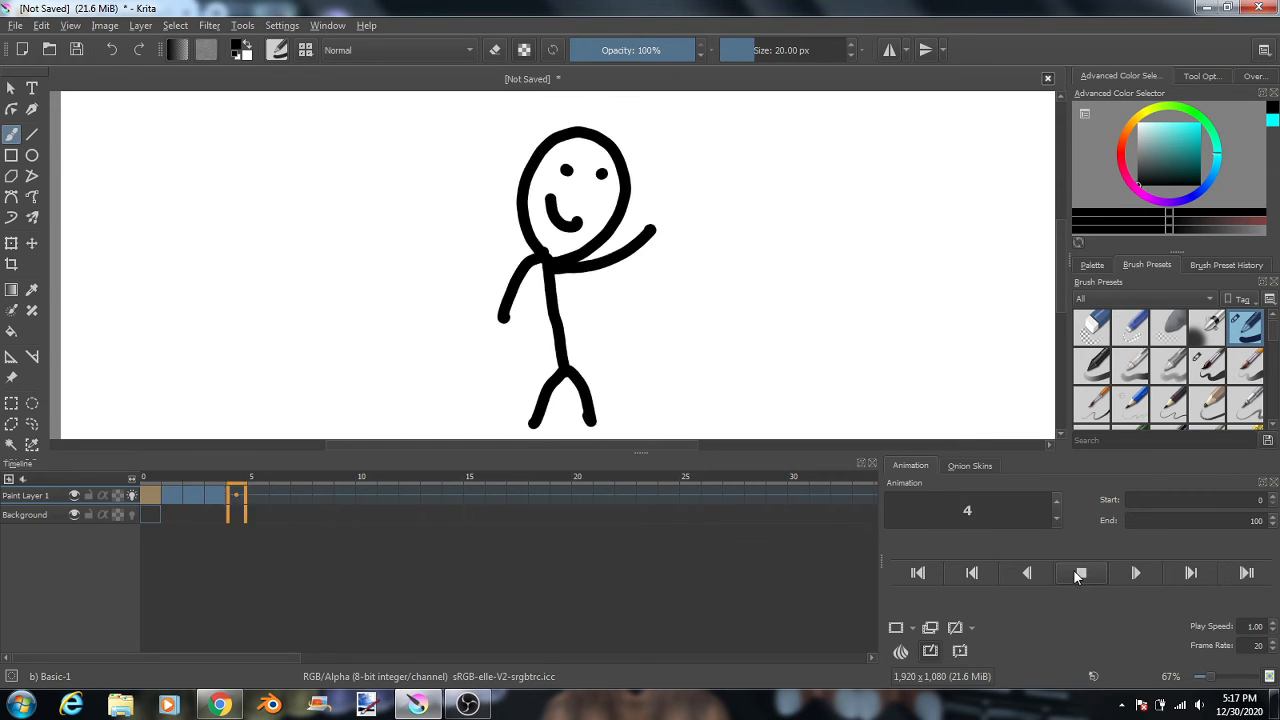
pyautogui.click(1078, 575)
pyautogui.click(1078, 574)
pyautogui.click(1078, 574)
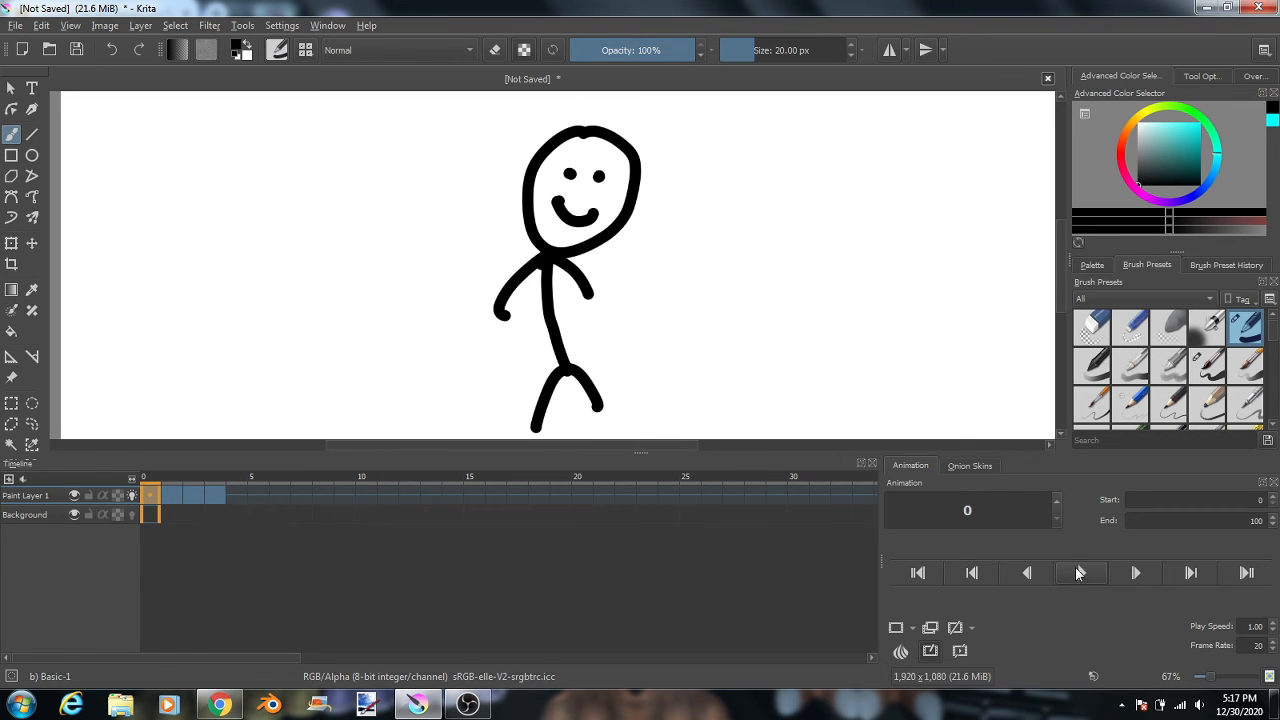
pyautogui.click(1080, 573)
pyautogui.click(1080, 574)
pyautogui.click(1069, 571)
pyautogui.click(1068, 569)
# Add a blank keyframe at frame 4 and trace the stick figure with its head shifted left and its right-hand arm raised slightly higher.
pyautogui.click(237, 495)
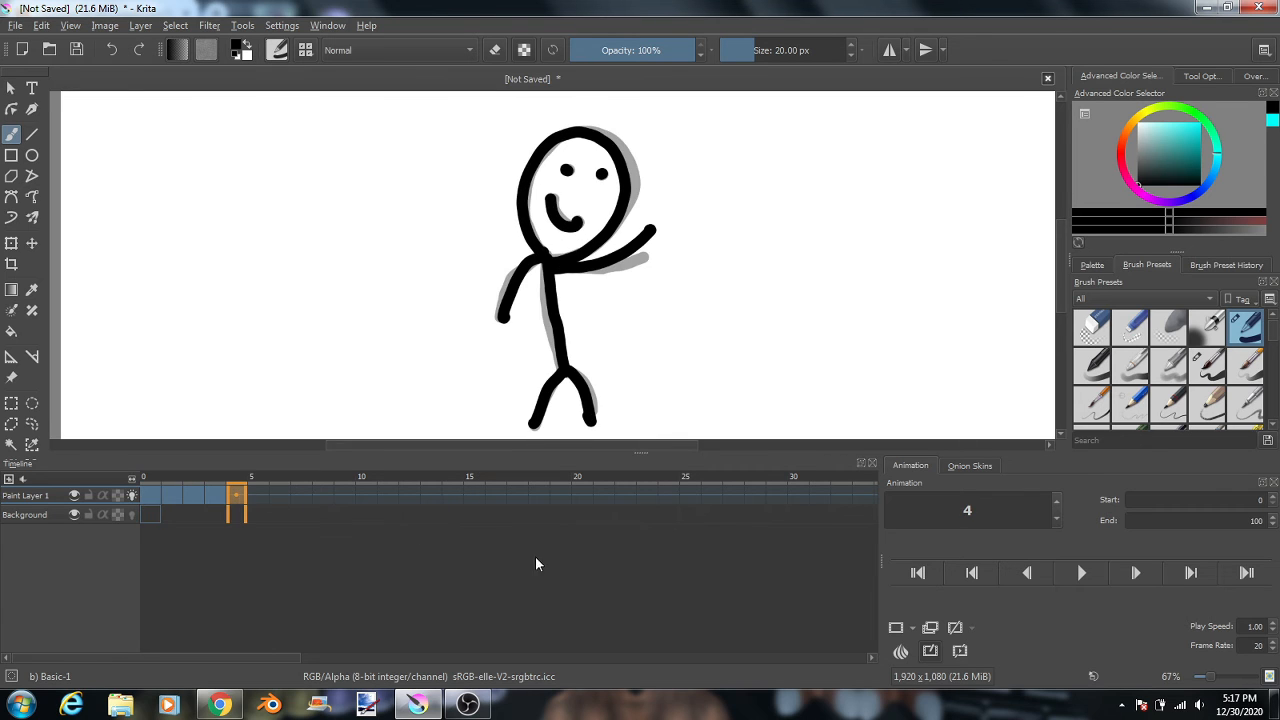
pyautogui.click(898, 626)
pyautogui.moveTo(530, 424)
pyautogui.mouseDown()
pyautogui.moveTo(557, 373)
pyautogui.moveTo(582, 393)
pyautogui.moveTo(587, 424)
pyautogui.mouseUp()
pyautogui.moveTo(562, 372)
pyautogui.mouseDown()
pyautogui.moveTo(543, 267)
pyautogui.moveTo(531, 262)
pyautogui.moveTo(521, 291)
pyautogui.moveTo(537, 256)
pyautogui.moveTo(562, 261)
pyautogui.moveTo(607, 224)
pyautogui.moveTo(617, 174)
pyautogui.moveTo(575, 135)
pyautogui.moveTo(536, 163)
pyautogui.moveTo(528, 256)
pyautogui.mouseUp()
pyautogui.moveTo(547, 198); pyautogui.dragTo(571, 223)
pyautogui.click(558, 172)
pyautogui.click(586, 172)
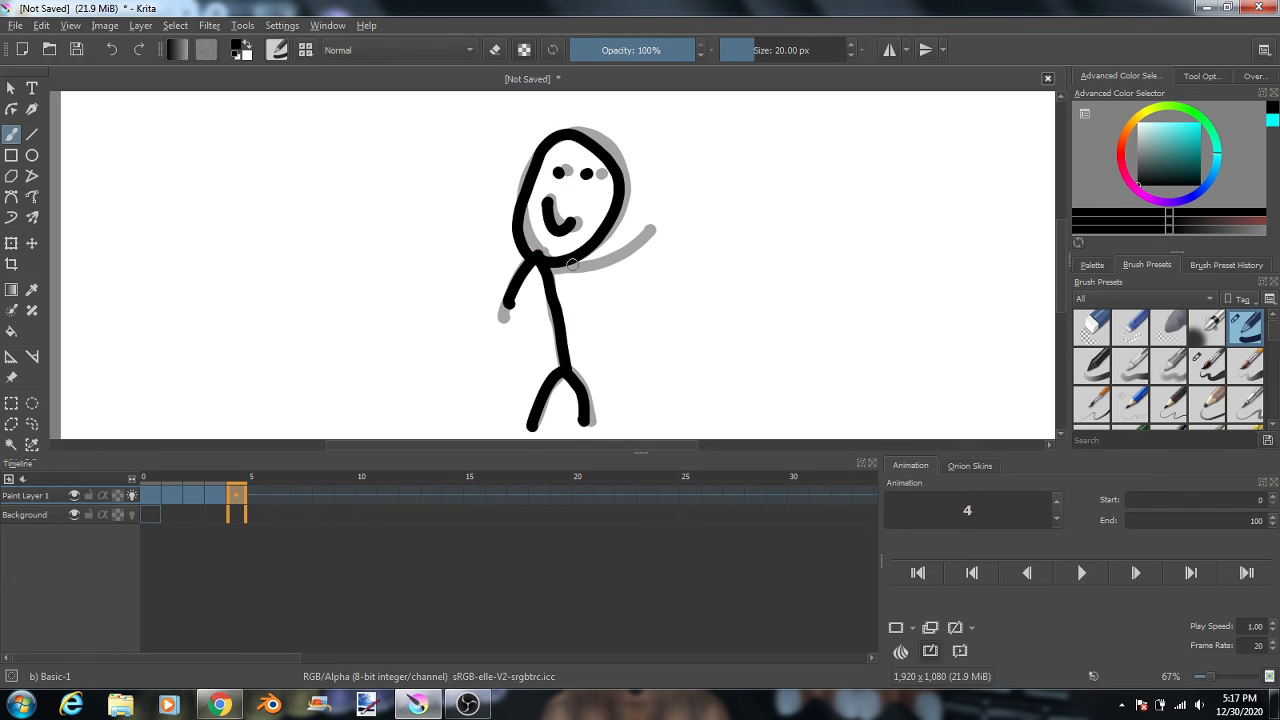
pyautogui.moveTo(547, 265)
pyautogui.mouseDown()
pyautogui.moveTo(594, 261)
pyautogui.moveTo(668, 207)
pyautogui.mouseUp()
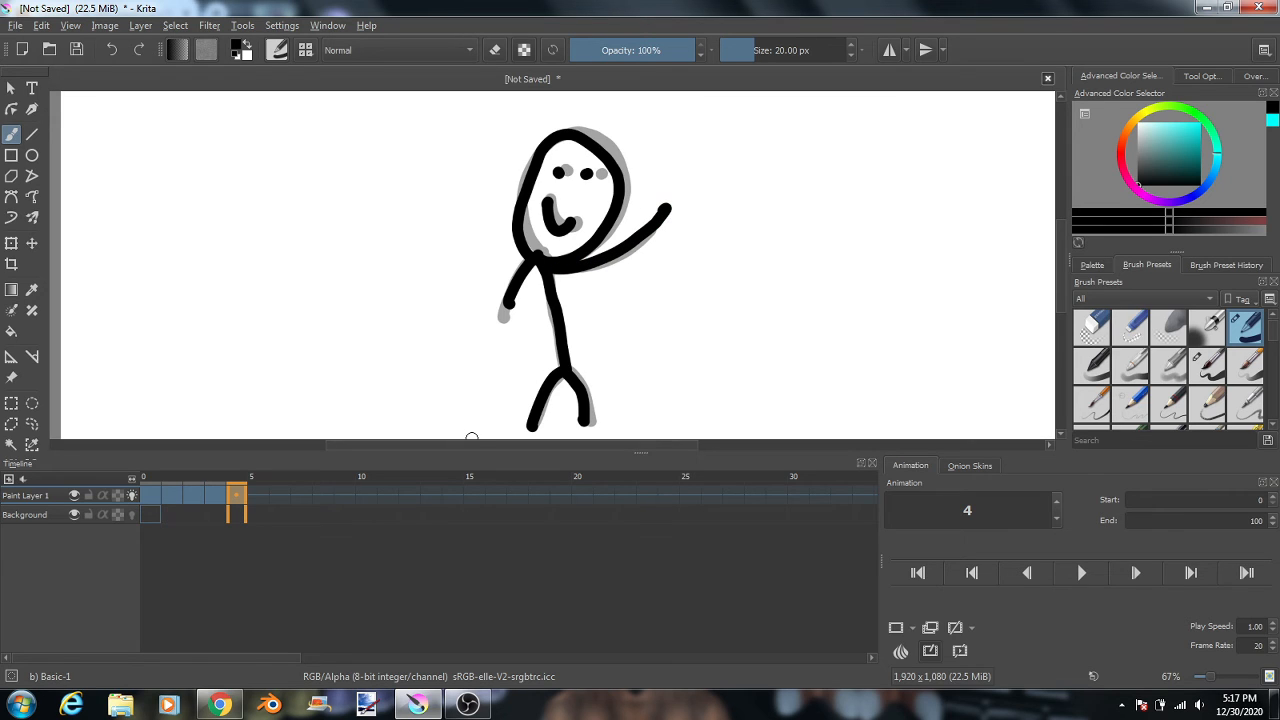
# Add a blank keyframe at frame 5 and trace the figure with its right-hand arm raised beside the head and right-hand leg angled outward.
pyautogui.click(259, 496)
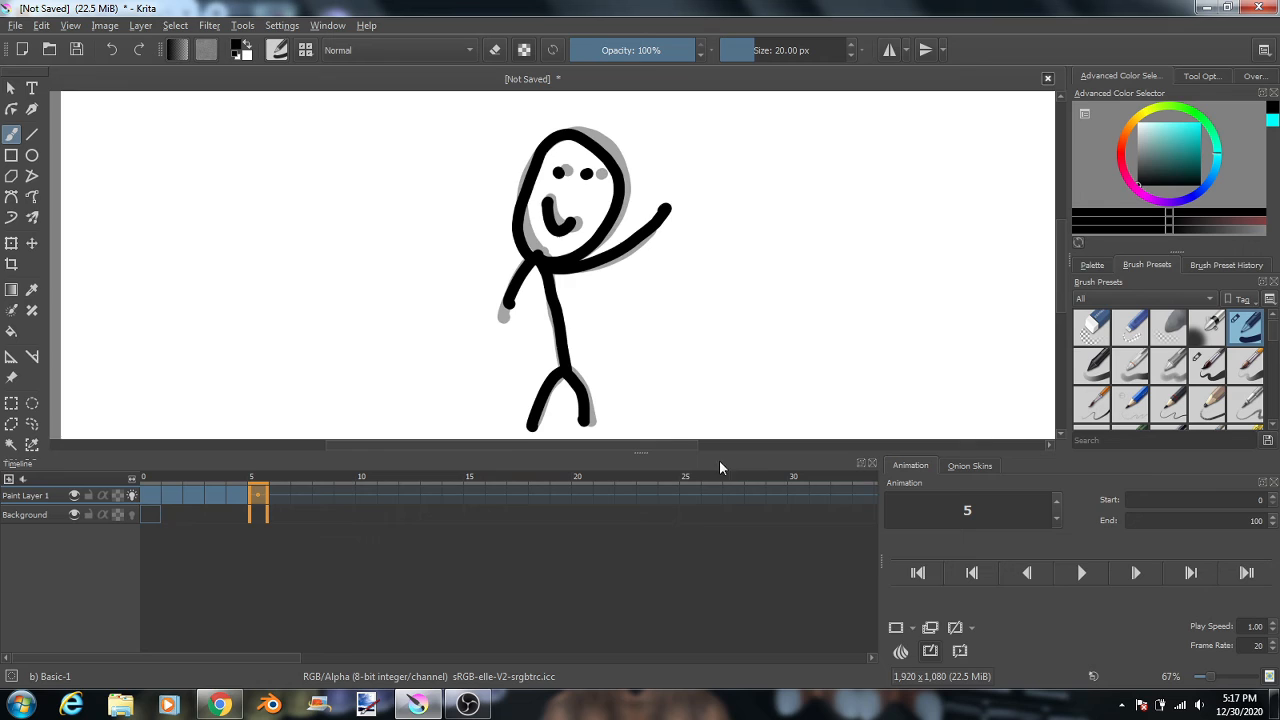
pyautogui.click(897, 627)
pyautogui.moveTo(533, 423)
pyautogui.mouseDown()
pyautogui.moveTo(556, 371)
pyautogui.moveTo(609, 412)
pyautogui.mouseUp()
pyautogui.moveTo(562, 372)
pyautogui.mouseDown()
pyautogui.moveTo(540, 262)
pyautogui.moveTo(510, 323)
pyautogui.mouseUp()
pyautogui.moveTo(537, 262)
pyautogui.mouseDown()
pyautogui.moveTo(603, 167)
pyautogui.moveTo(578, 145)
pyautogui.moveTo(520, 175)
pyautogui.moveTo(522, 258)
pyautogui.mouseUp()
pyautogui.moveTo(541, 196); pyautogui.dragTo(564, 221)
pyautogui.click(557, 174)
pyautogui.click(573, 174)
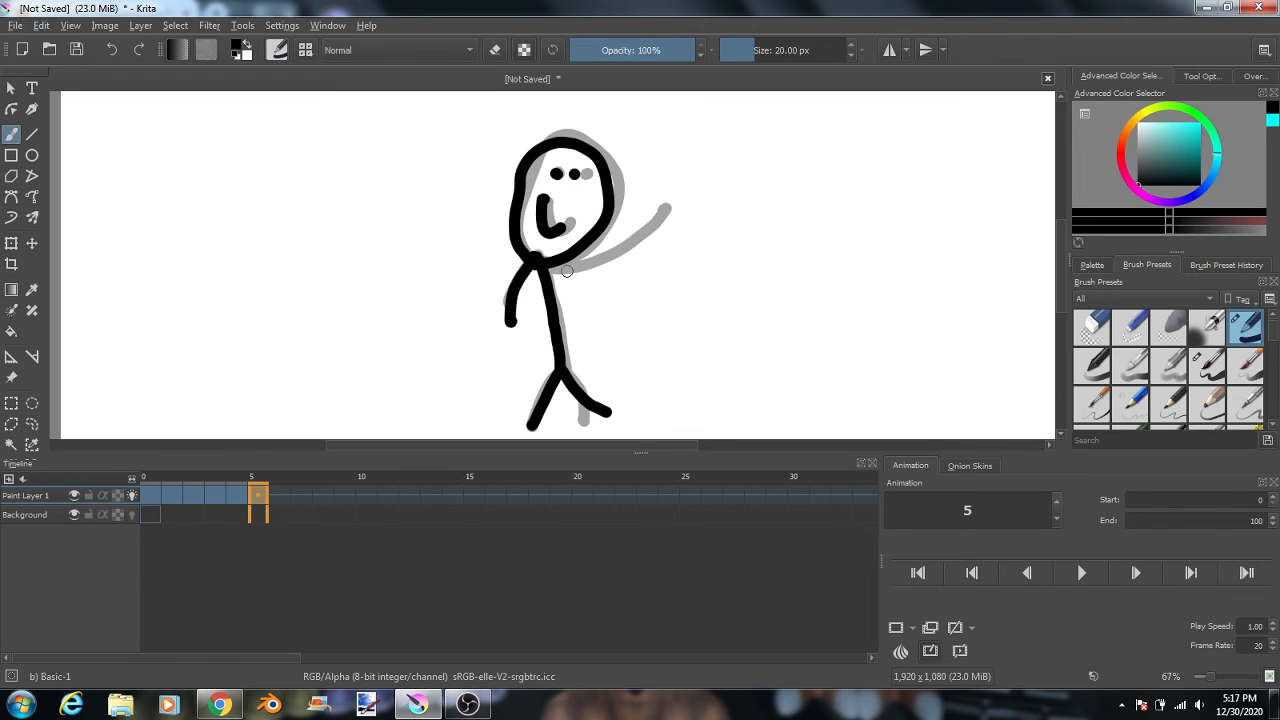
pyautogui.moveTo(549, 268)
pyautogui.mouseDown()
pyautogui.moveTo(626, 221)
pyautogui.moveTo(642, 174)
pyautogui.mouseUp()
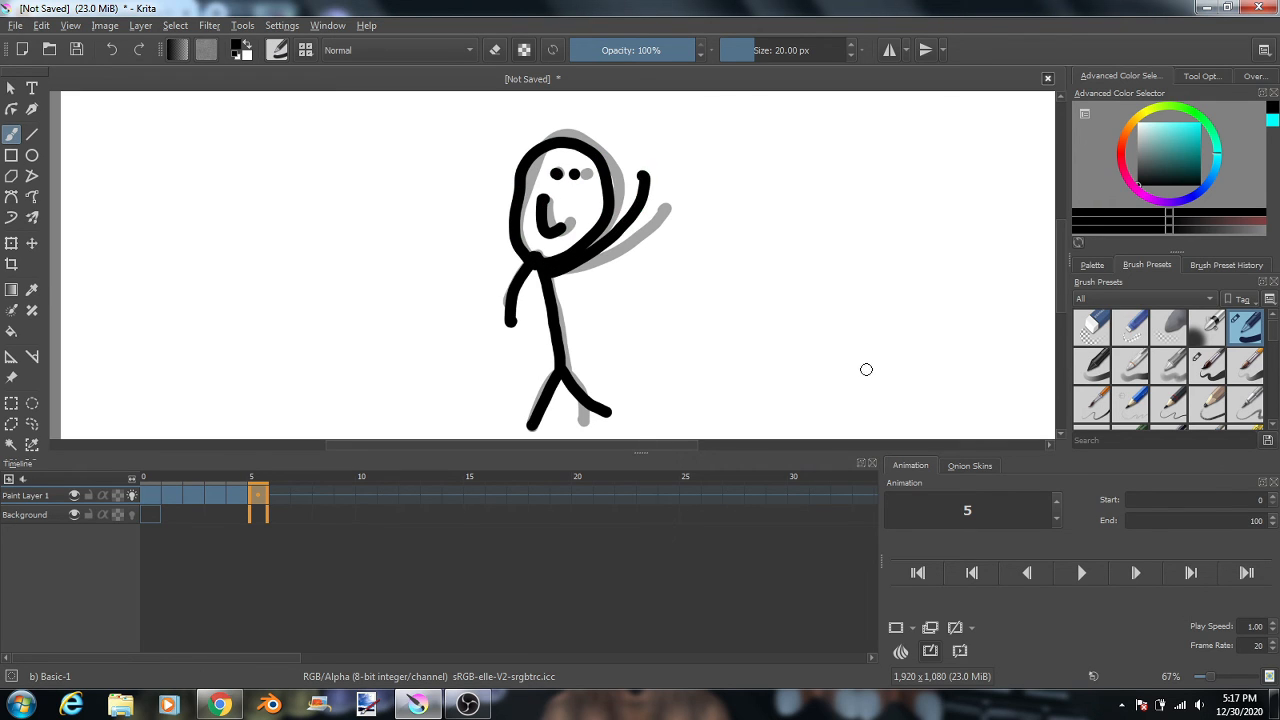
# Add a blank keyframe at frame 6 and trace the stick figure with its right-hand arm swung outward, away from the head.
pyautogui.click(272, 495)
pyautogui.click(896, 627)
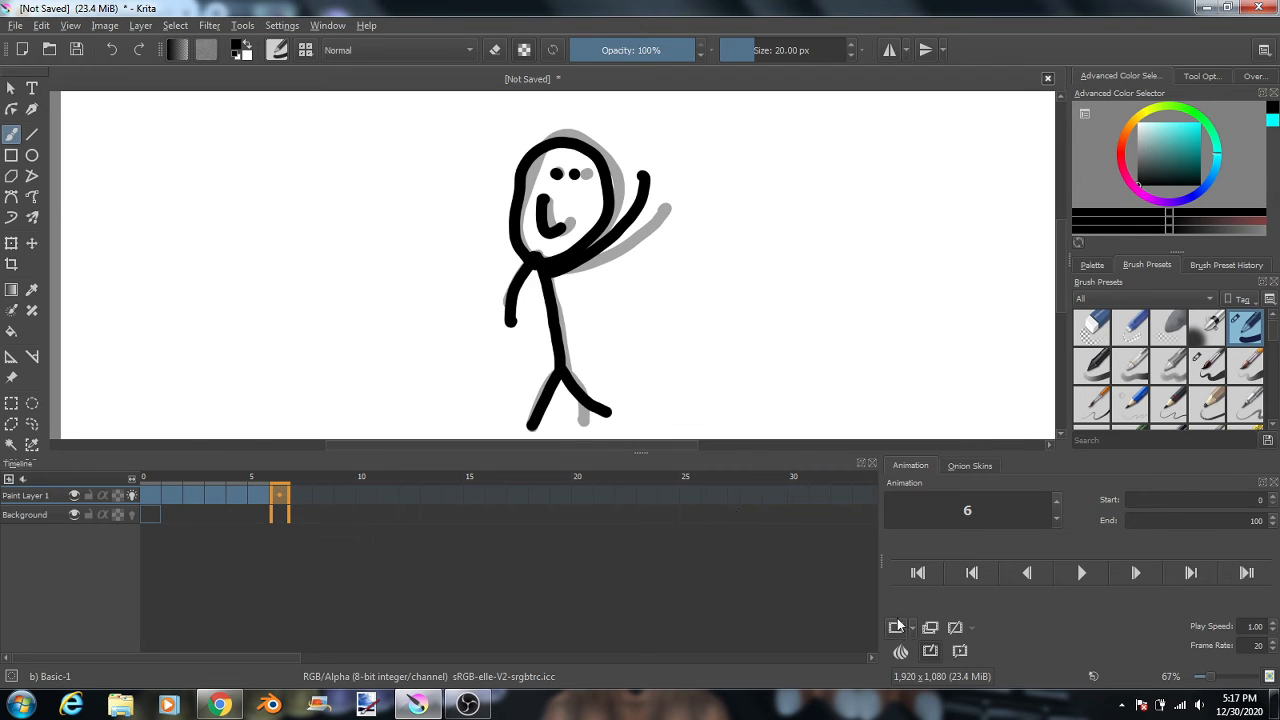
pyautogui.moveTo(535, 424)
pyautogui.mouseDown()
pyautogui.moveTo(553, 376)
pyautogui.moveTo(608, 413)
pyautogui.moveTo(543, 272)
pyautogui.moveTo(516, 342)
pyautogui.mouseUp()
pyautogui.moveTo(540, 262)
pyautogui.mouseDown()
pyautogui.moveTo(572, 246)
pyautogui.moveTo(586, 161)
pyautogui.moveTo(519, 168)
pyautogui.moveTo(504, 242)
pyautogui.moveTo(561, 221)
pyautogui.mouseUp()
pyautogui.click(540, 178)
pyautogui.click(553, 181)
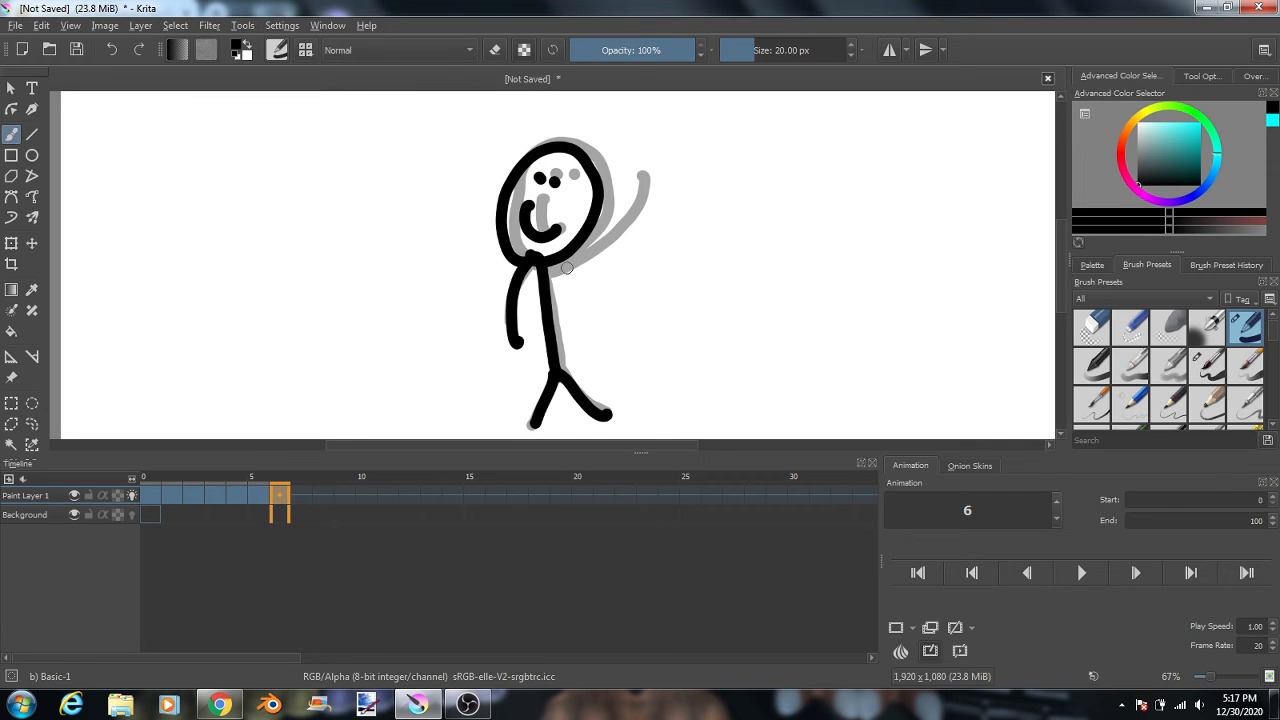
pyautogui.moveTo(541, 272)
pyautogui.mouseDown()
pyautogui.moveTo(603, 246)
pyautogui.moveTo(667, 192)
pyautogui.mouseUp()
# Add a blank keyframe at frame 7 and trace the stick figure with its raised right-hand arm lowered slightly.
pyautogui.press('Right')
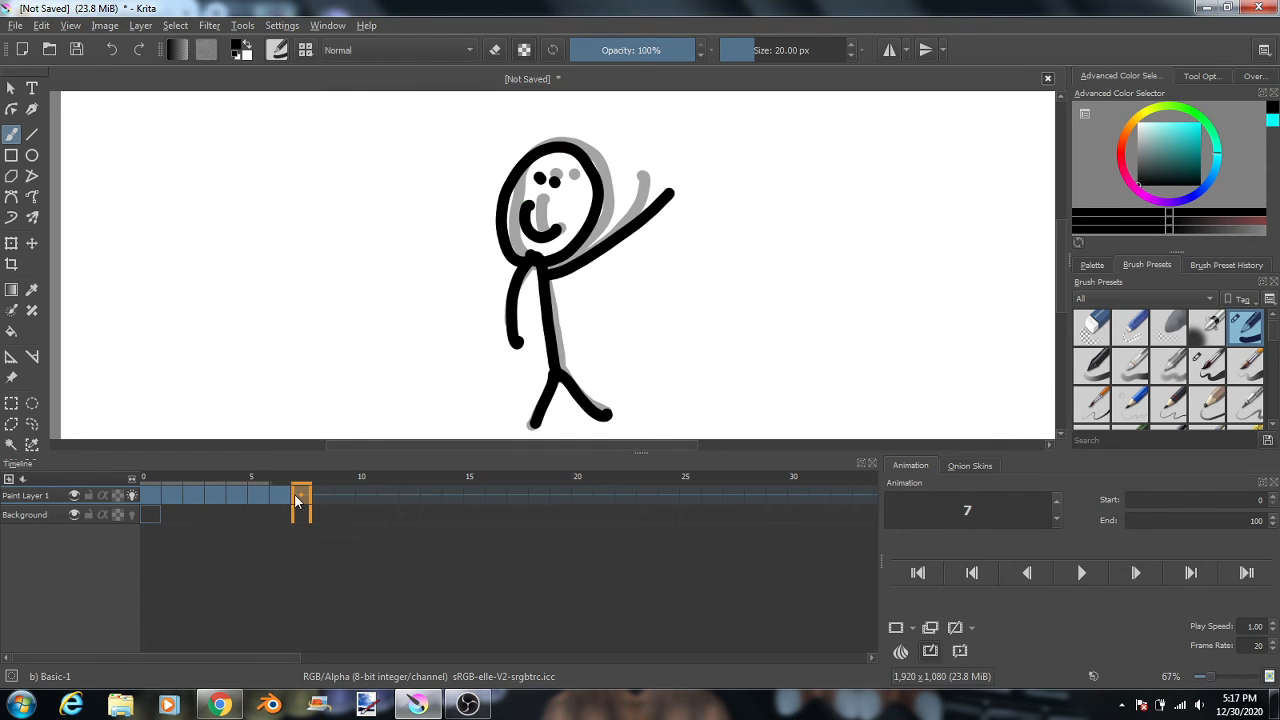
pyautogui.click(896, 627)
pyautogui.moveTo(538, 418)
pyautogui.mouseDown()
pyautogui.moveTo(586, 400)
pyautogui.moveTo(604, 412)
pyautogui.mouseUp()
pyautogui.moveTo(551, 372)
pyautogui.mouseDown()
pyautogui.moveTo(536, 261)
pyautogui.moveTo(520, 342)
pyautogui.mouseUp()
pyautogui.moveTo(536, 268)
pyautogui.mouseDown()
pyautogui.moveTo(591, 183)
pyautogui.moveTo(556, 148)
pyautogui.moveTo(503, 210)
pyautogui.moveTo(538, 258)
pyautogui.mouseUp()
pyautogui.moveTo(525, 207); pyautogui.dragTo(555, 231)
pyautogui.click(557, 183)
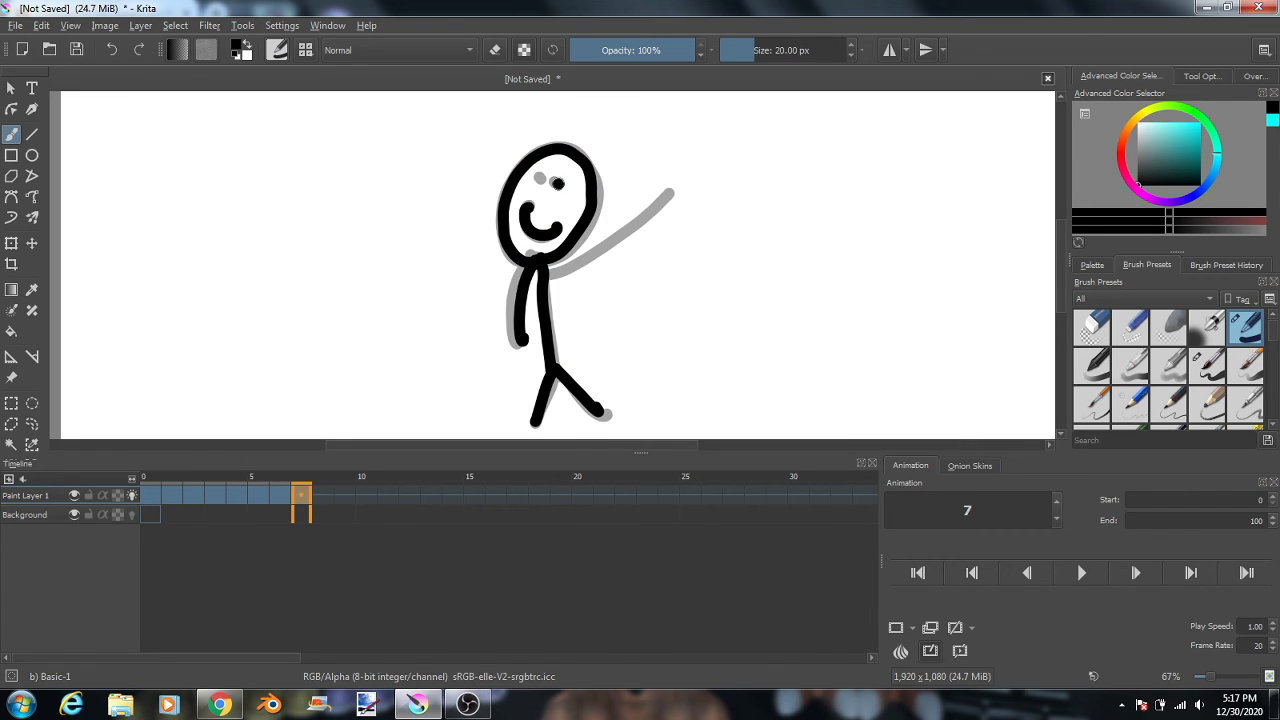
pyautogui.click(538, 179)
pyautogui.moveTo(548, 275); pyautogui.dragTo(674, 214)
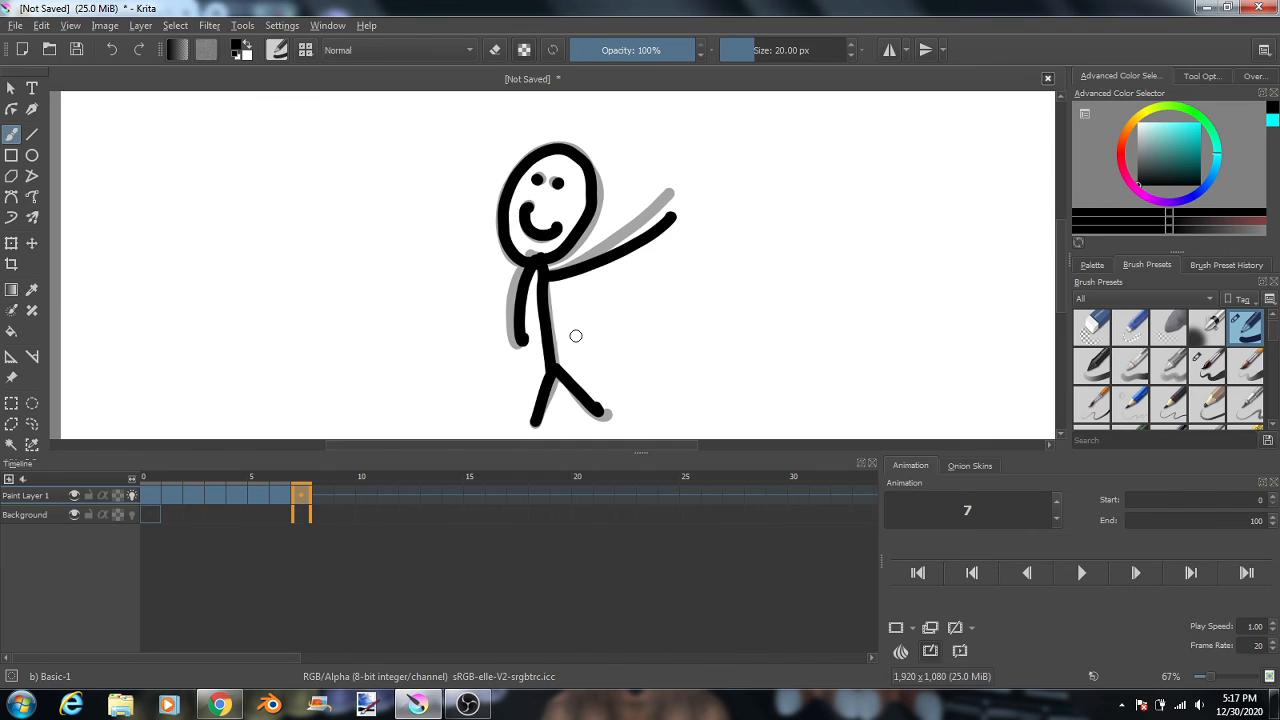
# Add a blank keyframe at frame 8 and trace the stick figure with its face shifted right and its right-hand arm lowered to nearly horizontal.
pyautogui.click(336, 505)
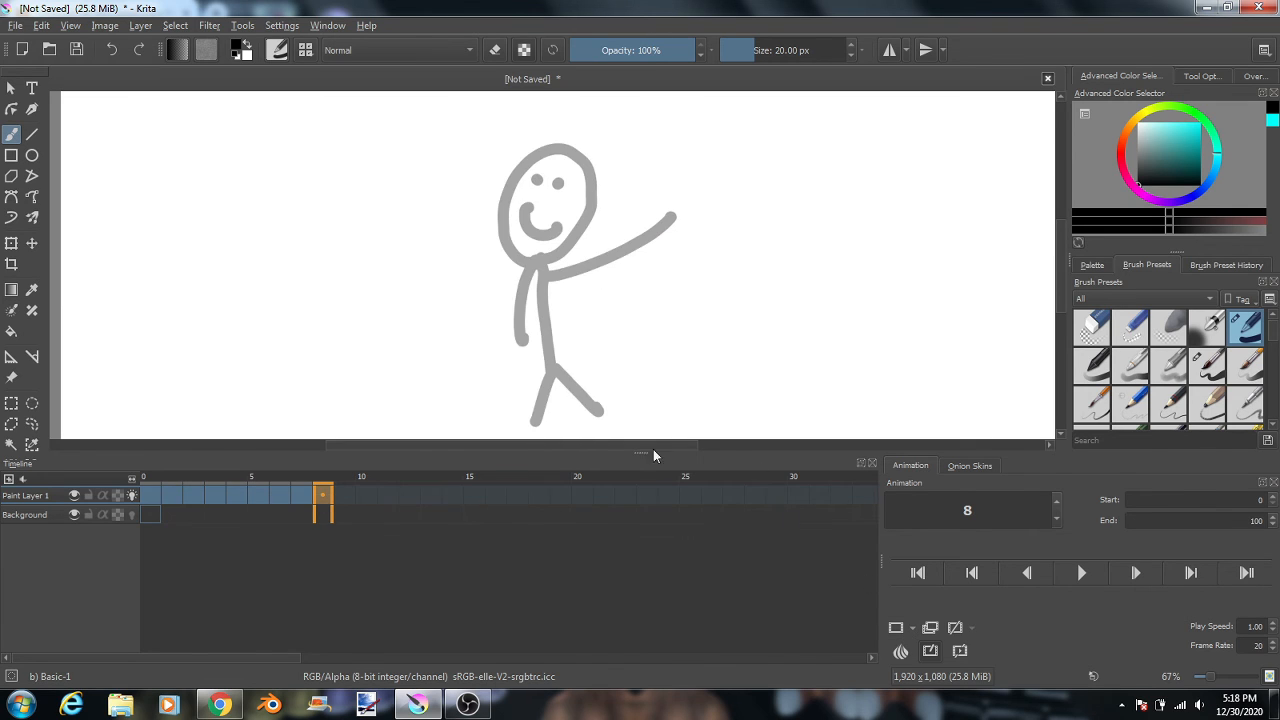
pyautogui.moveTo(536, 421)
pyautogui.mouseDown()
pyautogui.moveTo(552, 372)
pyautogui.moveTo(598, 410)
pyautogui.mouseUp()
pyautogui.click(550, 349)
pyautogui.moveTo(550, 349)
pyautogui.mouseDown()
pyautogui.moveTo(536, 265)
pyautogui.moveTo(522, 348)
pyautogui.mouseUp()
pyautogui.moveTo(540, 264)
pyautogui.mouseDown()
pyautogui.moveTo(589, 221)
pyautogui.moveTo(563, 149)
pyautogui.moveTo(514, 203)
pyautogui.moveTo(532, 262)
pyautogui.mouseUp()
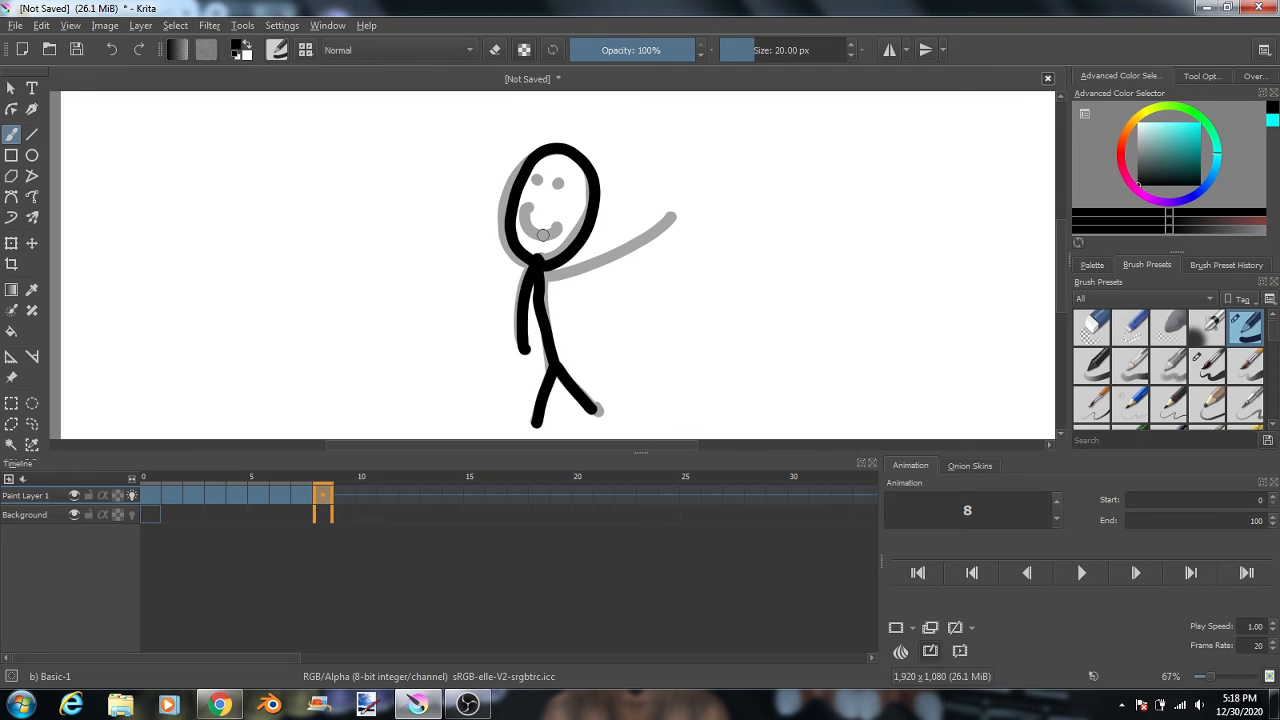
pyautogui.moveTo(527, 210); pyautogui.dragTo(565, 221)
pyautogui.click(567, 188)
pyautogui.click(549, 182)
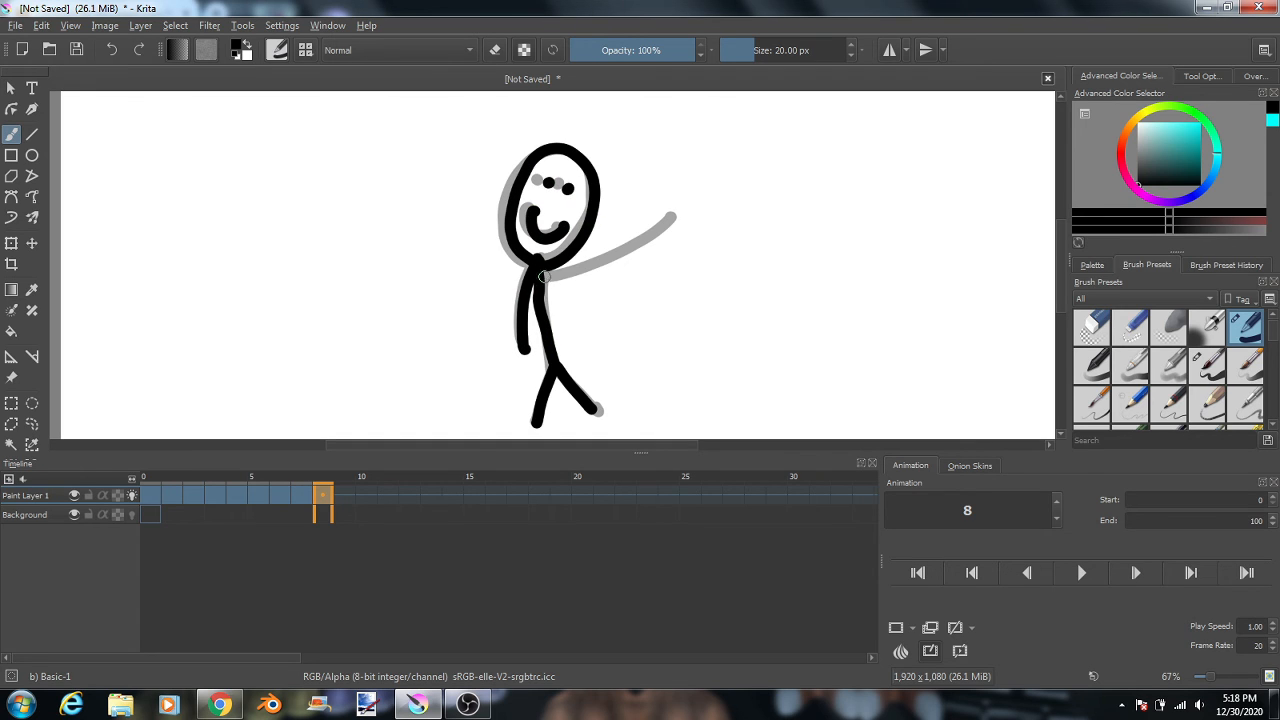
pyautogui.moveTo(544, 276); pyautogui.dragTo(658, 252)
# Add a blank keyframe at frame 9 and trace the figure with a shorter left-hand arm and its right-hand arm slightly lower.
pyautogui.press('Right')
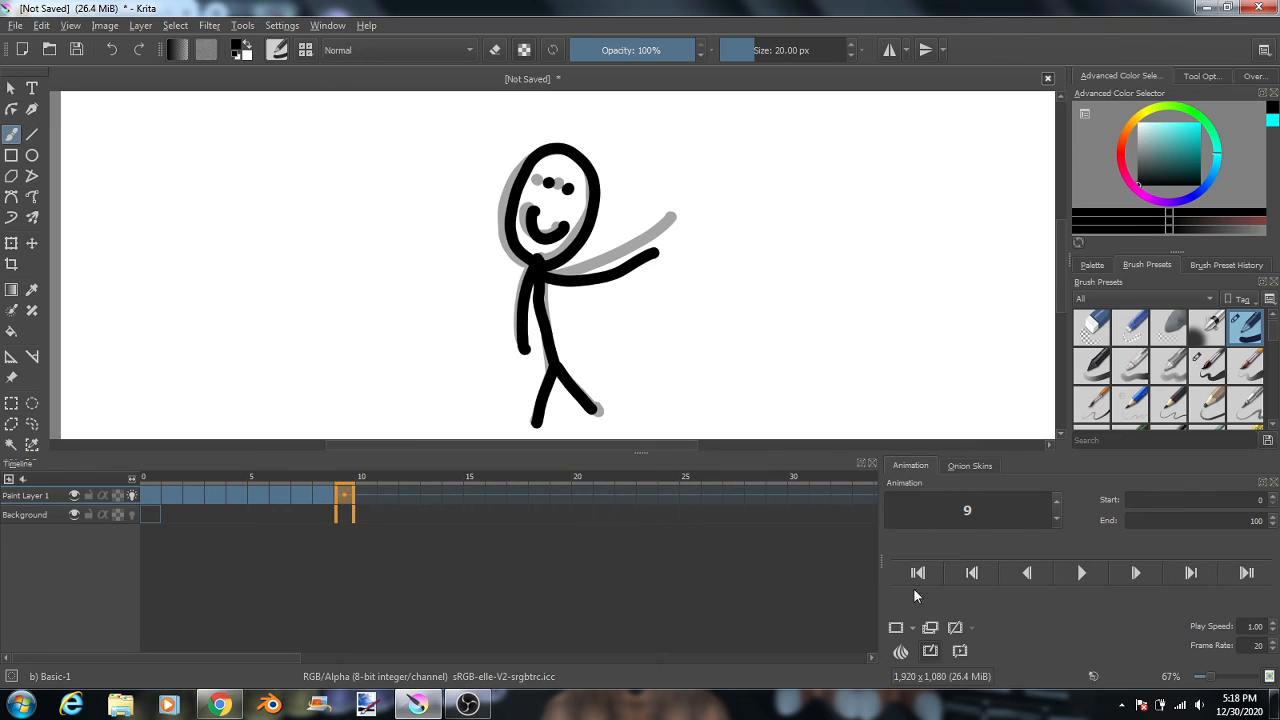
pyautogui.moveTo(542, 408)
pyautogui.mouseDown()
pyautogui.moveTo(588, 408)
pyautogui.moveTo(561, 369)
pyautogui.moveTo(540, 270)
pyautogui.mouseUp()
pyautogui.moveTo(530, 340)
pyautogui.mouseDown()
pyautogui.moveTo(538, 268)
pyautogui.moveTo(598, 170)
pyautogui.moveTo(500, 215)
pyautogui.moveTo(535, 272)
pyautogui.mouseUp()
pyautogui.moveTo(530, 211)
pyautogui.mouseDown()
pyautogui.moveTo(537, 240)
pyautogui.moveTo(550, 236)
pyautogui.moveTo(586, 290)
pyautogui.moveTo(655, 268)
pyautogui.mouseUp()
pyautogui.click(547, 186)
pyautogui.click(562, 188)
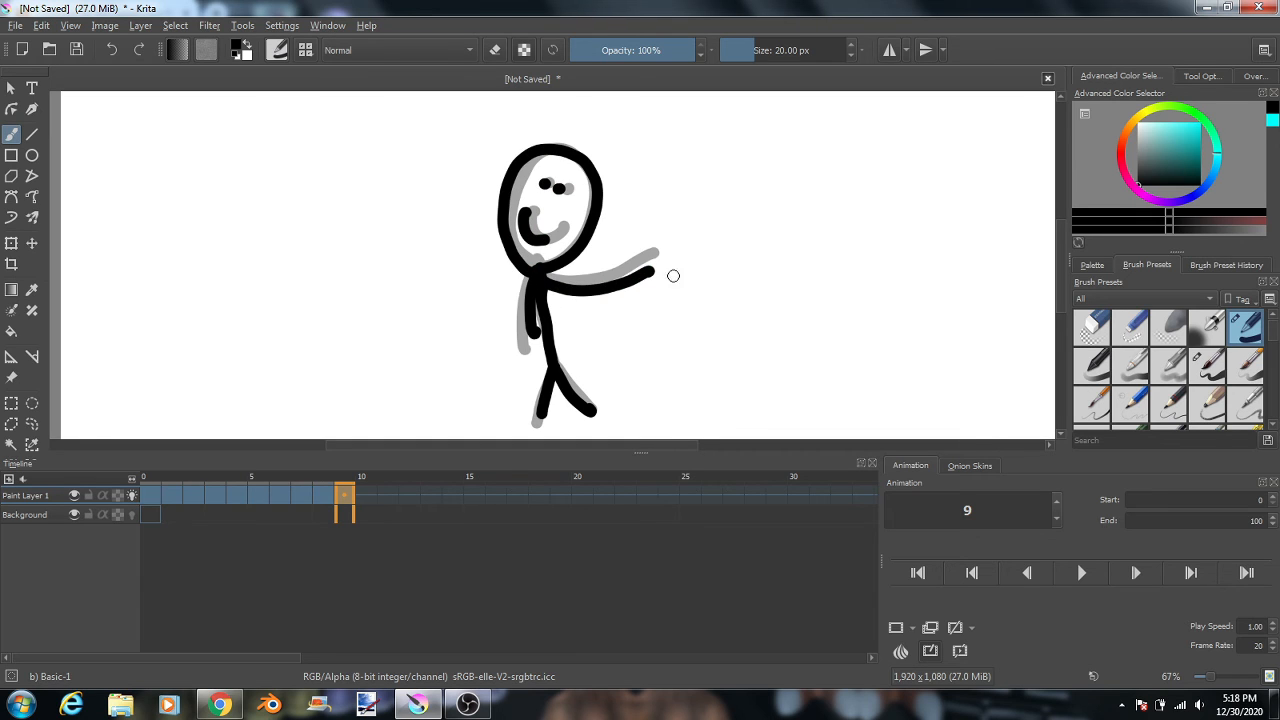
# Add a blank keyframe at frame 10 and trace the stick figure with its right-hand arm dropped just below horizontal.
pyautogui.click(366, 494)
pyautogui.click(896, 627)
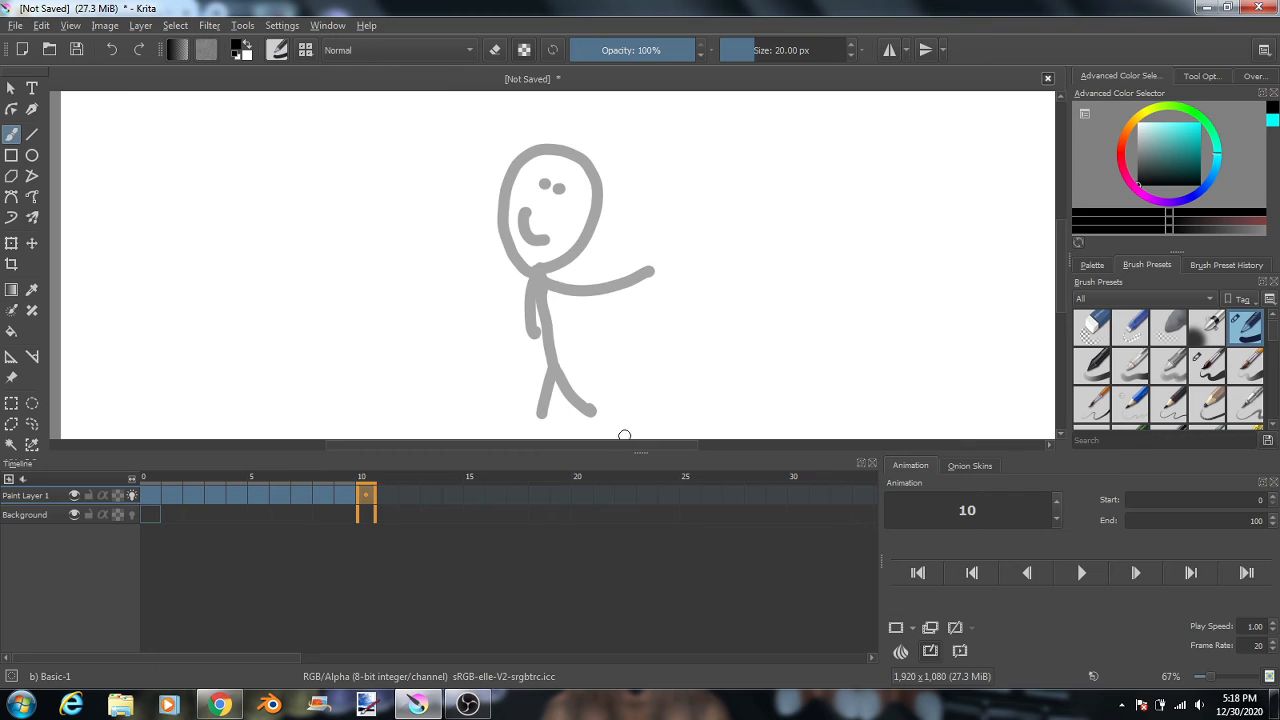
pyautogui.moveTo(539, 424)
pyautogui.mouseDown()
pyautogui.moveTo(556, 372)
pyautogui.moveTo(590, 413)
pyautogui.mouseUp()
pyautogui.moveTo(560, 376); pyautogui.dragTo(537, 272)
pyautogui.moveTo(537, 272)
pyautogui.mouseDown()
pyautogui.moveTo(525, 320)
pyautogui.moveTo(595, 212)
pyautogui.moveTo(558, 154)
pyautogui.moveTo(503, 184)
pyautogui.moveTo(515, 272)
pyautogui.mouseUp()
pyautogui.moveTo(513, 227); pyautogui.dragTo(560, 240)
pyautogui.click(557, 201)
pyautogui.click(527, 197)
pyautogui.moveTo(545, 292); pyautogui.dragTo(638, 309)
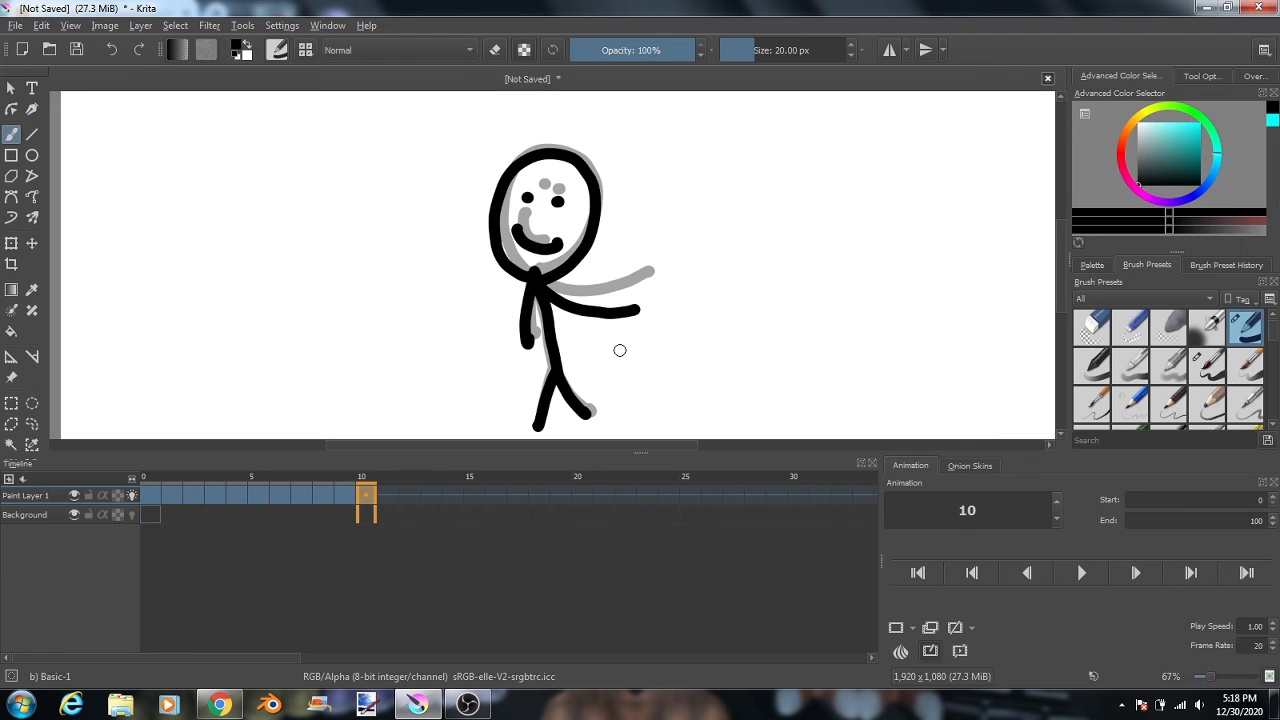
# Add a blank keyframe at frame 11 and trace the stick figure with its right-hand arm angled downward.
pyautogui.click(895, 627)
pyautogui.moveTo(540, 424)
pyautogui.mouseDown()
pyautogui.moveTo(549, 392)
pyautogui.moveTo(585, 420)
pyautogui.mouseUp()
pyautogui.moveTo(557, 372)
pyautogui.mouseDown()
pyautogui.moveTo(532, 277)
pyautogui.moveTo(527, 350)
pyautogui.mouseUp()
pyautogui.moveTo(533, 280)
pyautogui.mouseDown()
pyautogui.moveTo(592, 250)
pyautogui.moveTo(522, 158)
pyautogui.moveTo(528, 274)
pyautogui.mouseUp()
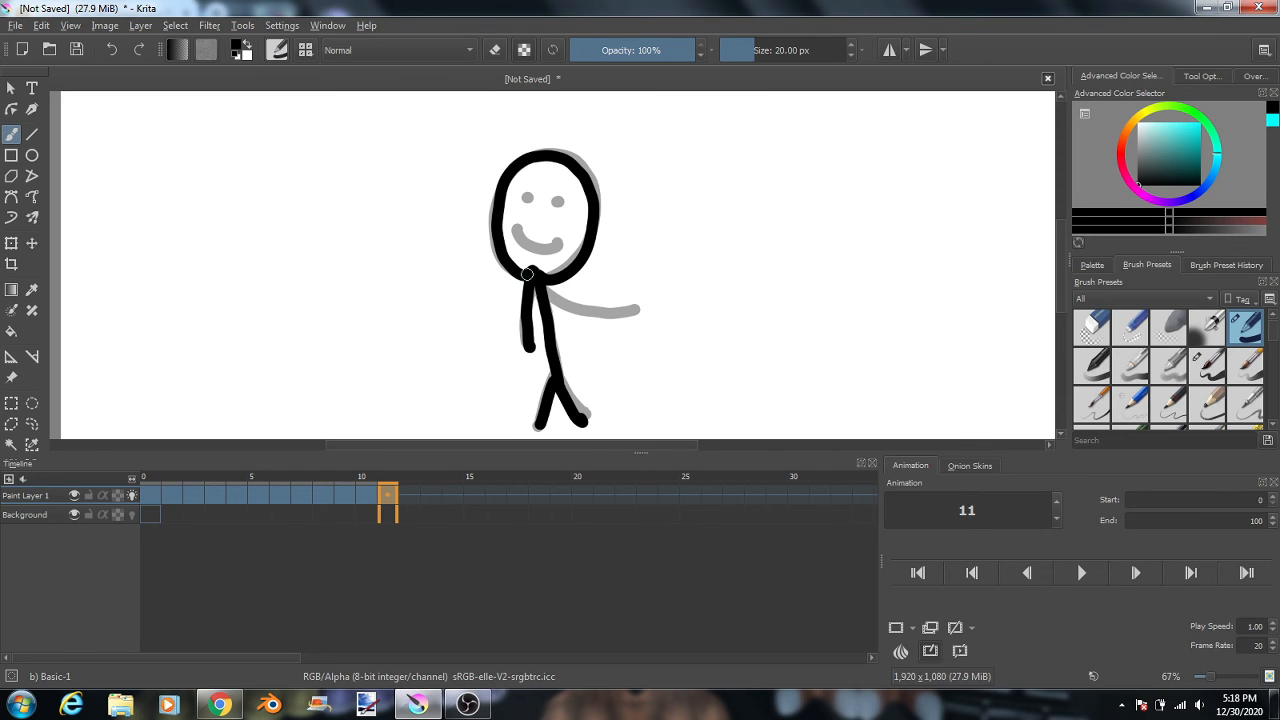
pyautogui.moveTo(514, 228); pyautogui.dragTo(562, 238)
pyautogui.click(526, 202)
pyautogui.click(557, 204)
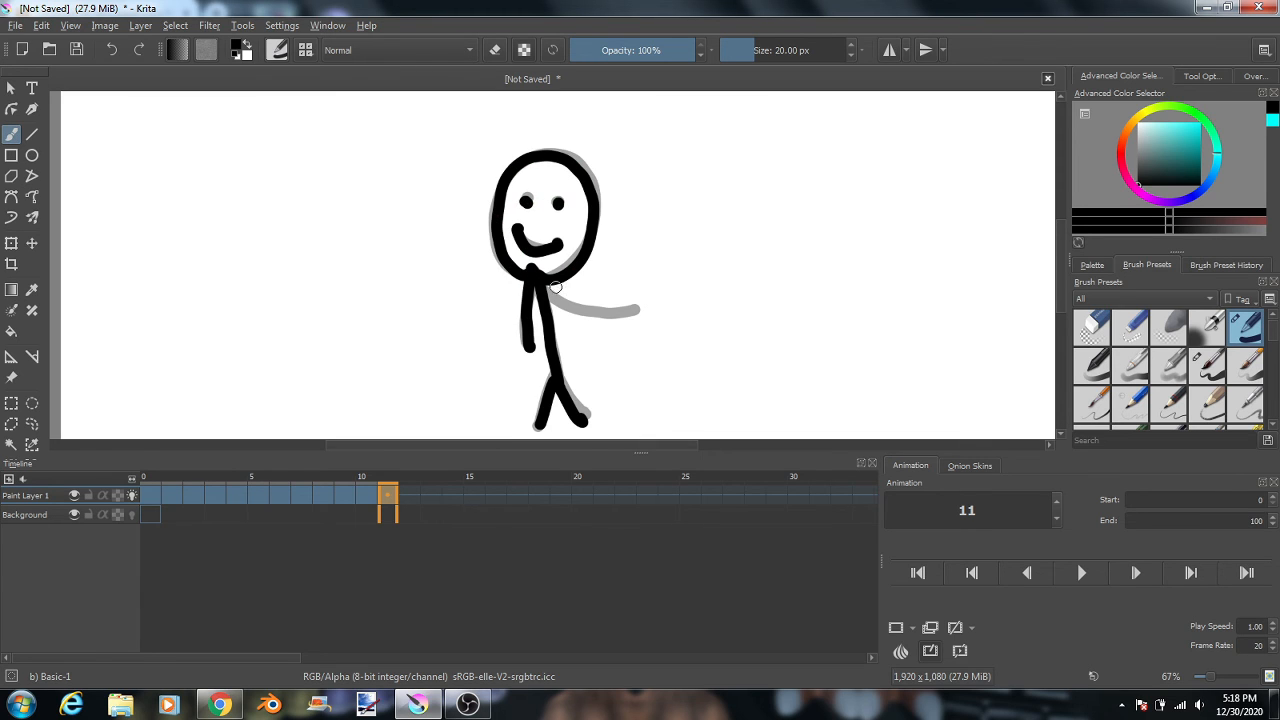
pyautogui.moveTo(543, 283); pyautogui.dragTo(605, 330)
# Add a blank keyframe at frame 12 and trace the stick figure with its right-hand arm lowered closer to the body.
pyautogui.click(409, 495)
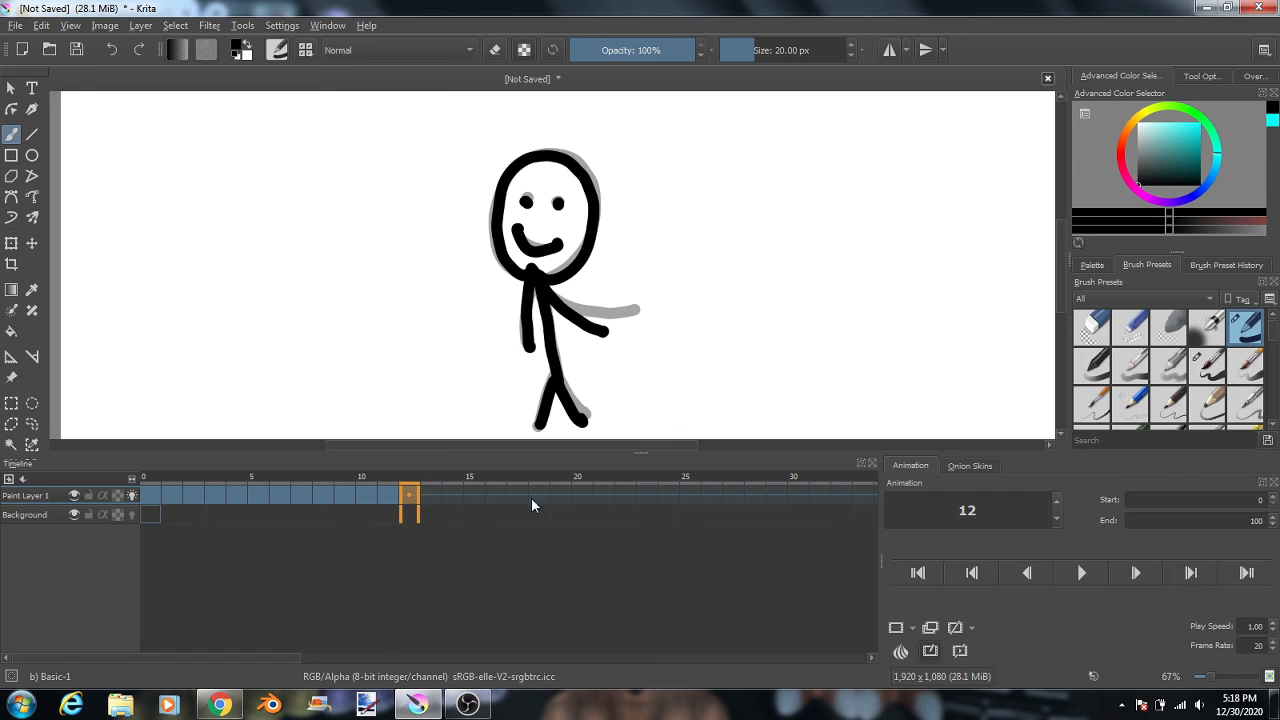
pyautogui.click(896, 627)
pyautogui.moveTo(541, 424)
pyautogui.mouseDown()
pyautogui.moveTo(559, 384)
pyautogui.moveTo(588, 421)
pyautogui.moveTo(533, 277)
pyautogui.moveTo(532, 342)
pyautogui.mouseUp()
pyautogui.moveTo(535, 281)
pyautogui.mouseDown()
pyautogui.moveTo(592, 234)
pyautogui.moveTo(532, 158)
pyautogui.moveTo(537, 270)
pyautogui.mouseUp()
pyautogui.moveTo(517, 235)
pyautogui.mouseDown()
pyautogui.moveTo(540, 258)
pyautogui.moveTo(564, 247)
pyautogui.mouseUp()
pyautogui.click(565, 211)
pyautogui.click(531, 207)
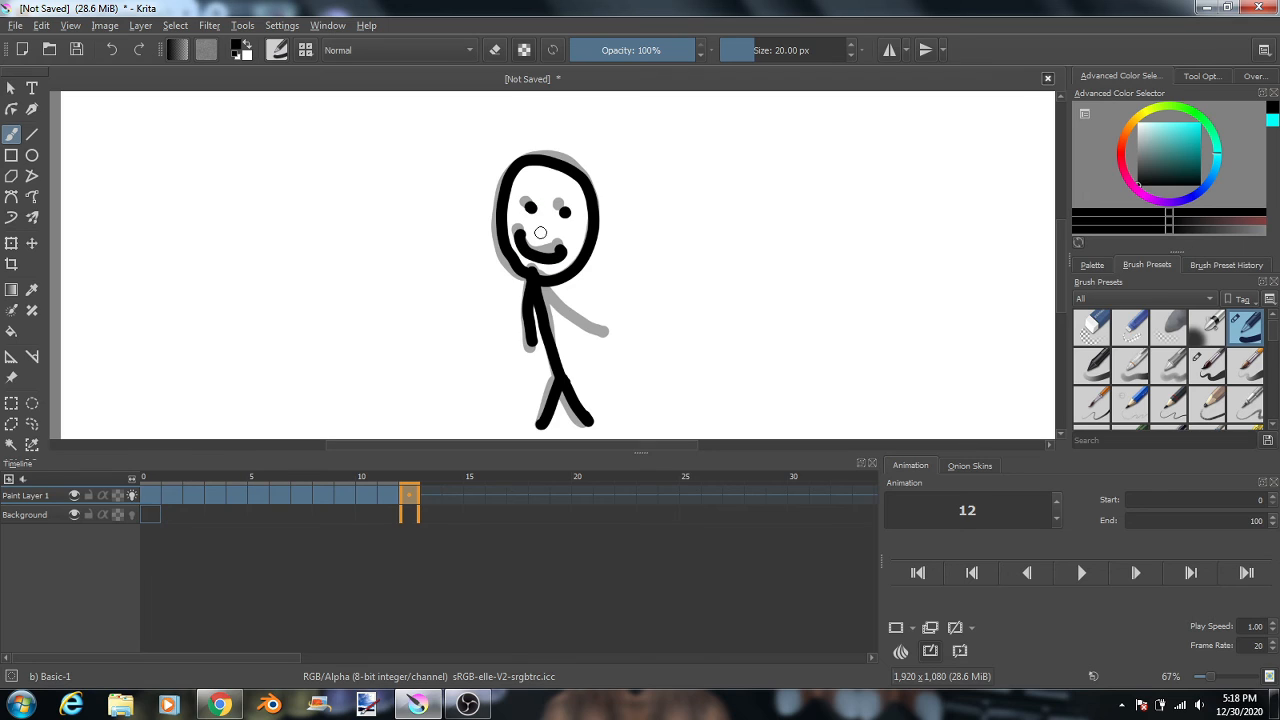
pyautogui.moveTo(542, 289); pyautogui.dragTo(605, 335)
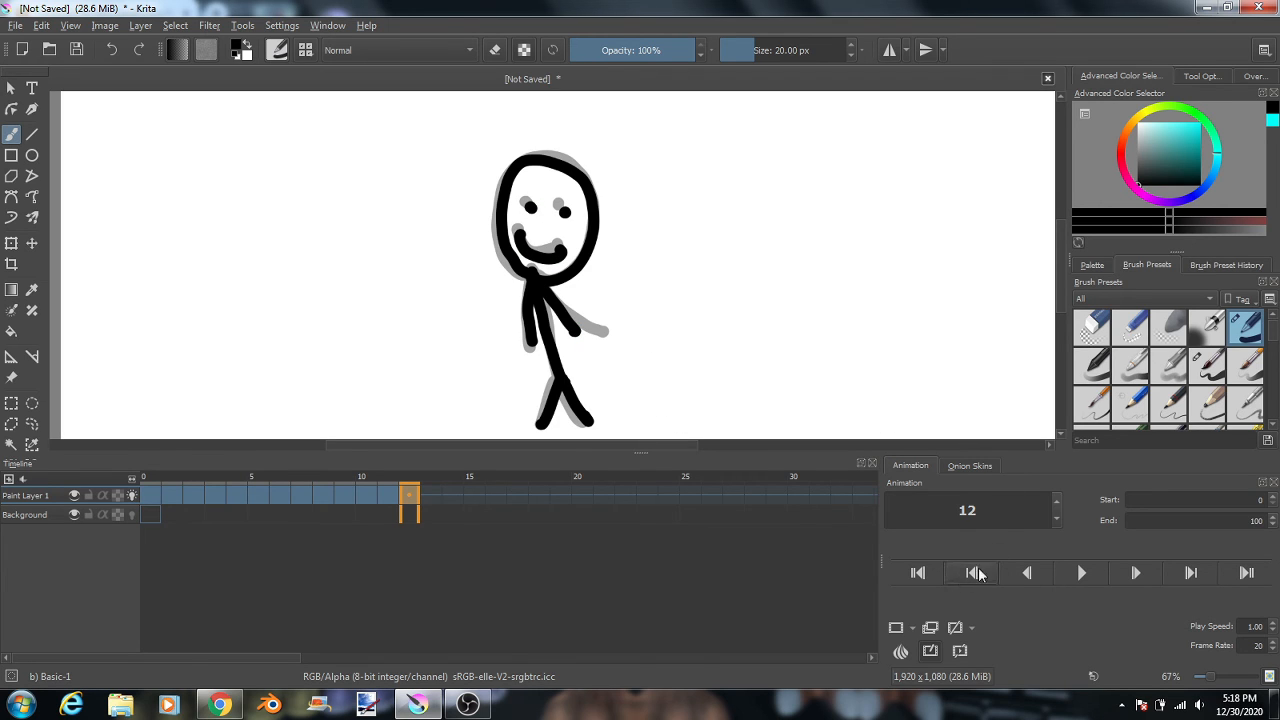
# Return to the first frame and play the extended stick figure animation to check the arm rising and falling.
pyautogui.click(918, 573)
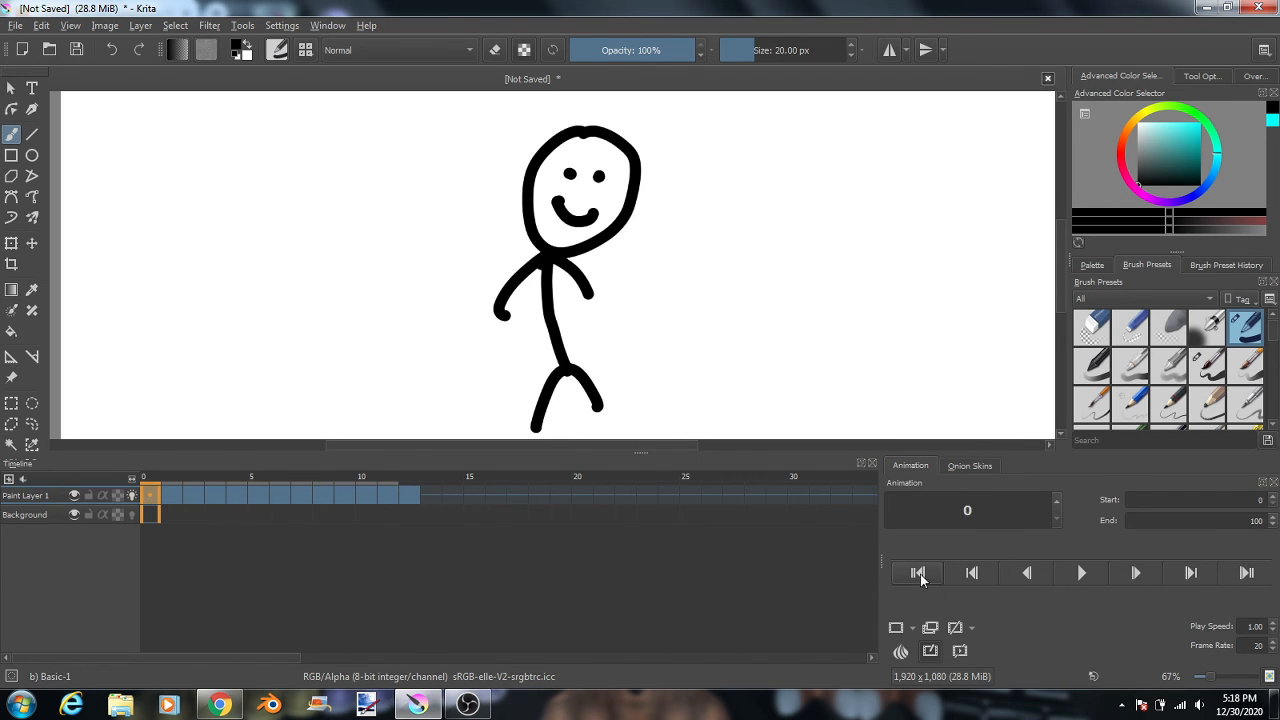
pyautogui.click(1083, 573)
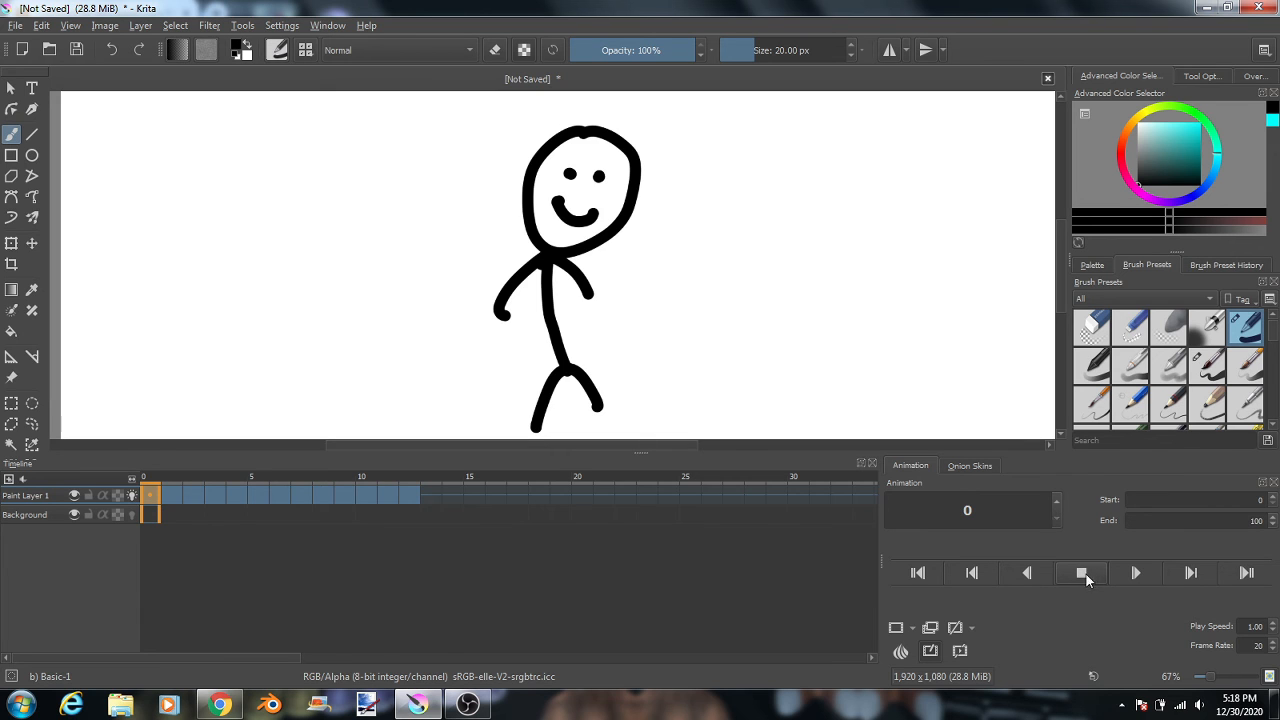
pyautogui.click(1083, 573)
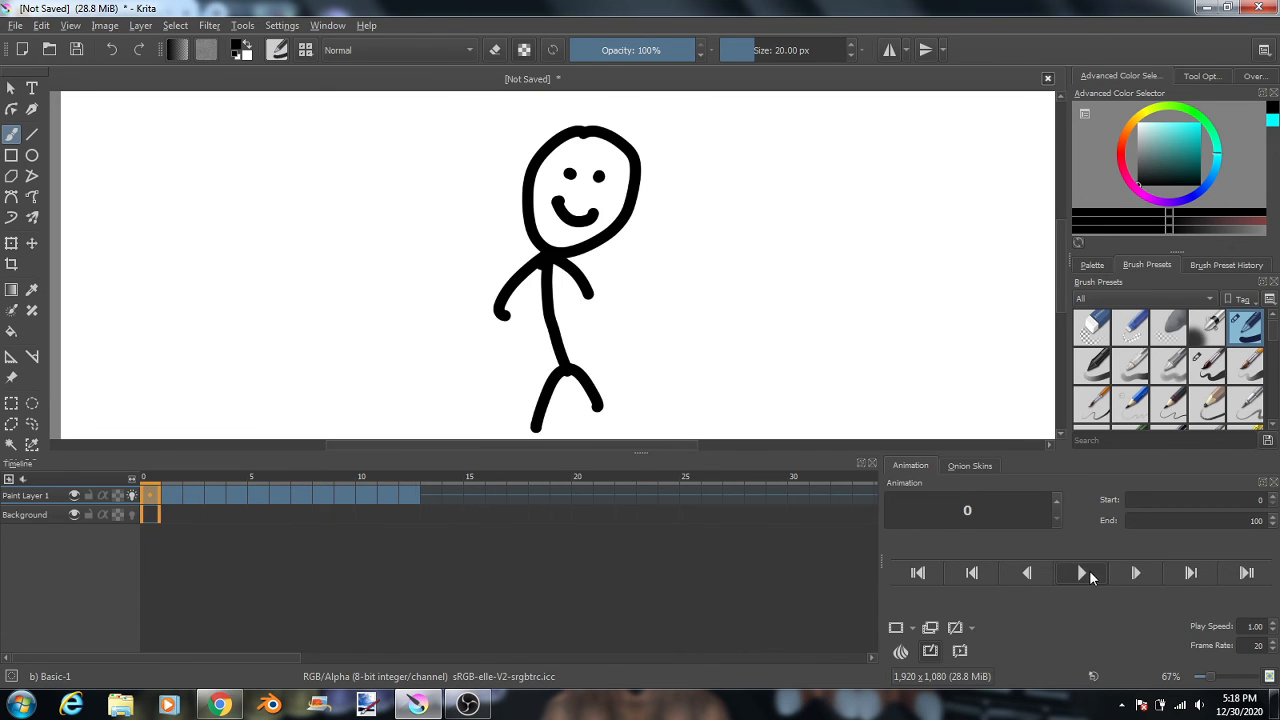
pyautogui.click(1083, 573)
pyautogui.click(1089, 580)
# Add a blank keyframe at frame 13 and trace the stick figure with its head leaning down to the left.
pyautogui.click(430, 494)
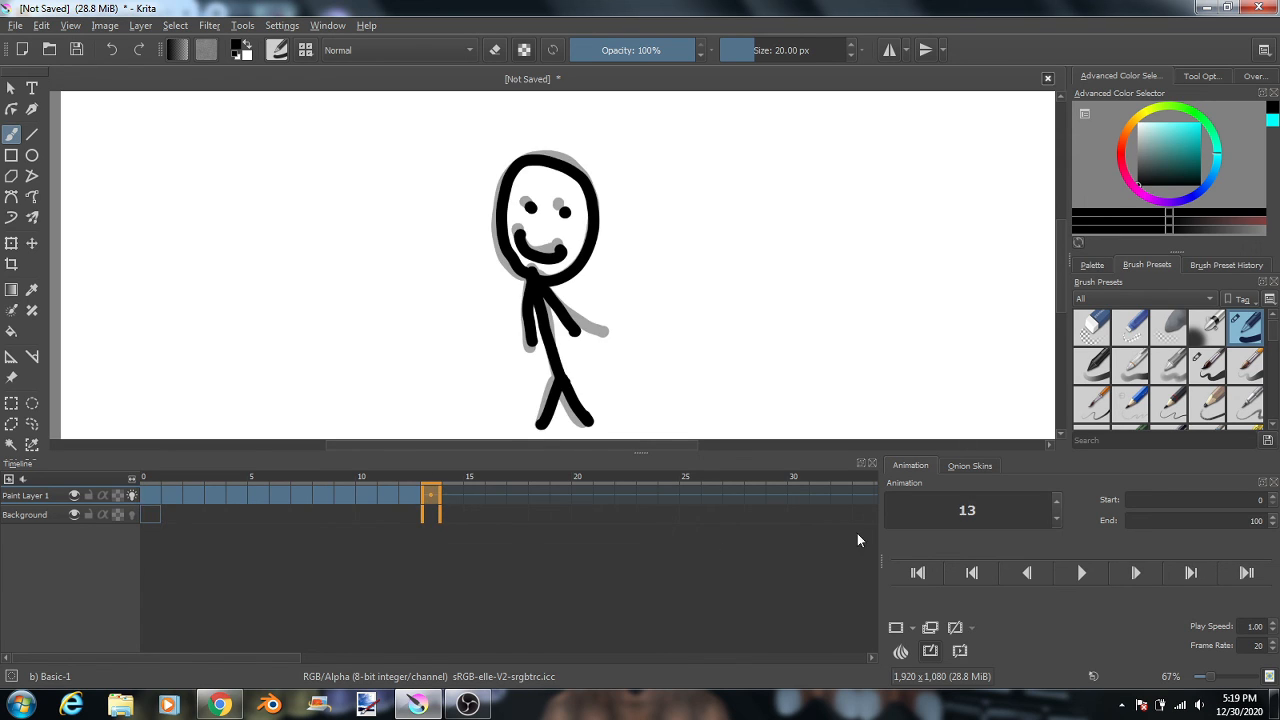
pyautogui.click(897, 627)
pyautogui.moveTo(538, 430)
pyautogui.mouseDown()
pyautogui.moveTo(568, 376)
pyautogui.moveTo(596, 425)
pyautogui.mouseUp()
pyautogui.moveTo(566, 378)
pyautogui.mouseDown()
pyautogui.moveTo(533, 286)
pyautogui.moveTo(531, 367)
pyautogui.mouseUp()
pyautogui.moveTo(543, 290)
pyautogui.mouseDown()
pyautogui.moveTo(586, 343)
pyautogui.moveTo(580, 218)
pyautogui.moveTo(481, 243)
pyautogui.moveTo(528, 288)
pyautogui.moveTo(546, 257)
pyautogui.mouseUp()
pyautogui.click(508, 220)
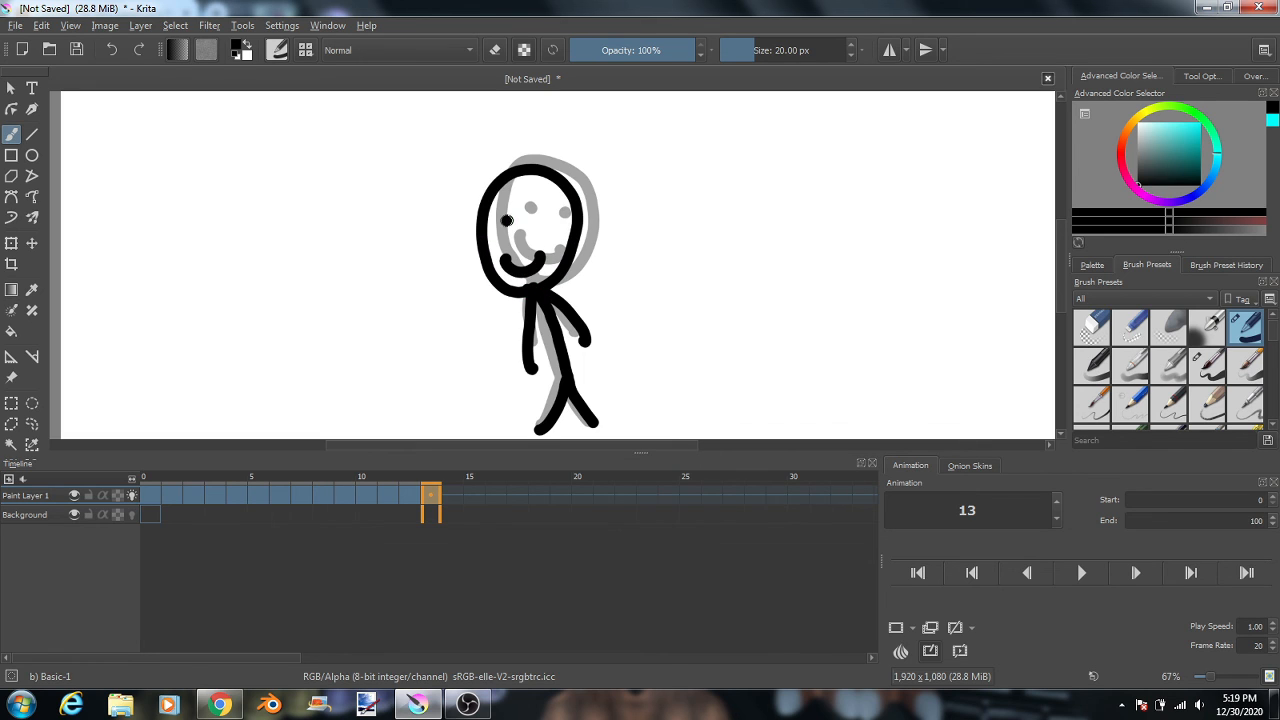
pyautogui.click(534, 222)
# Add a blank keyframe at frame 14 and trace the figure with its head leaning further left and its right-hand leg stepping outward.
pyautogui.click(452, 497)
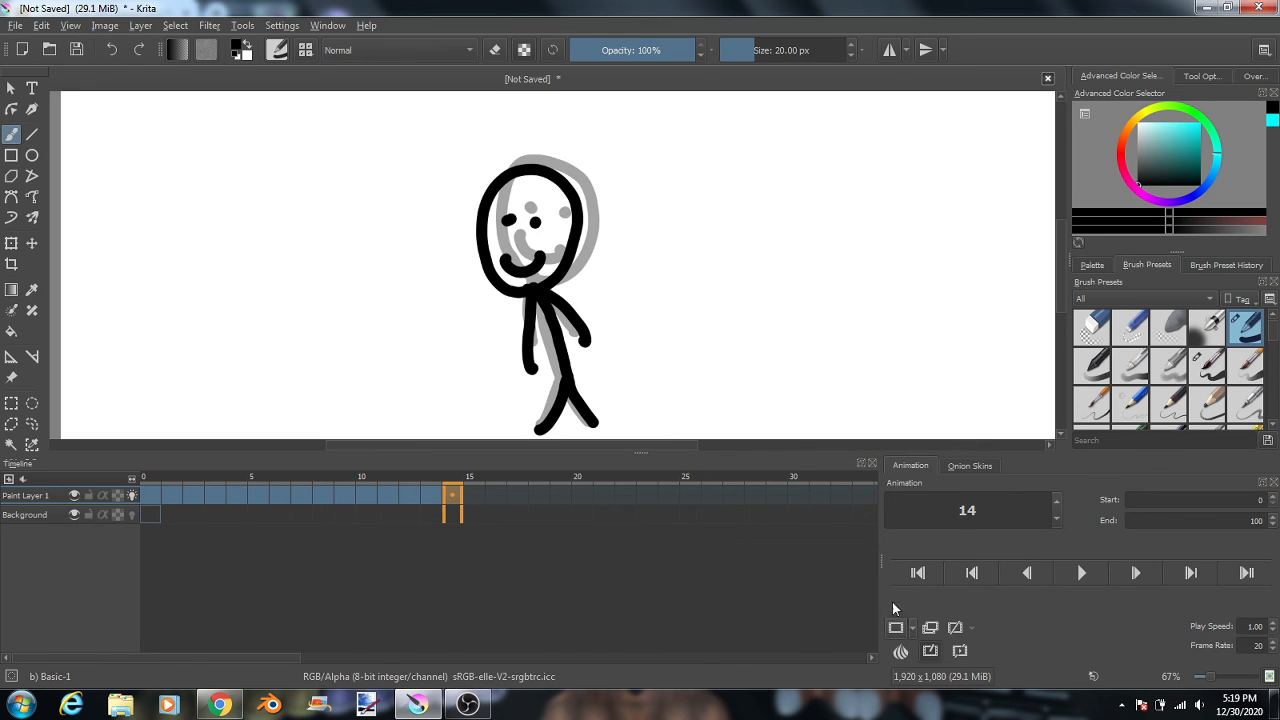
pyautogui.moveTo(540, 432)
pyautogui.mouseDown()
pyautogui.moveTo(567, 384)
pyautogui.moveTo(599, 418)
pyautogui.moveTo(528, 311)
pyautogui.moveTo(533, 378)
pyautogui.mouseUp()
pyautogui.moveTo(527, 297)
pyautogui.mouseDown()
pyautogui.moveTo(552, 187)
pyautogui.moveTo(488, 192)
pyautogui.moveTo(509, 298)
pyautogui.moveTo(504, 276)
pyautogui.moveTo(538, 251)
pyautogui.mouseUp()
pyautogui.click(500, 234)
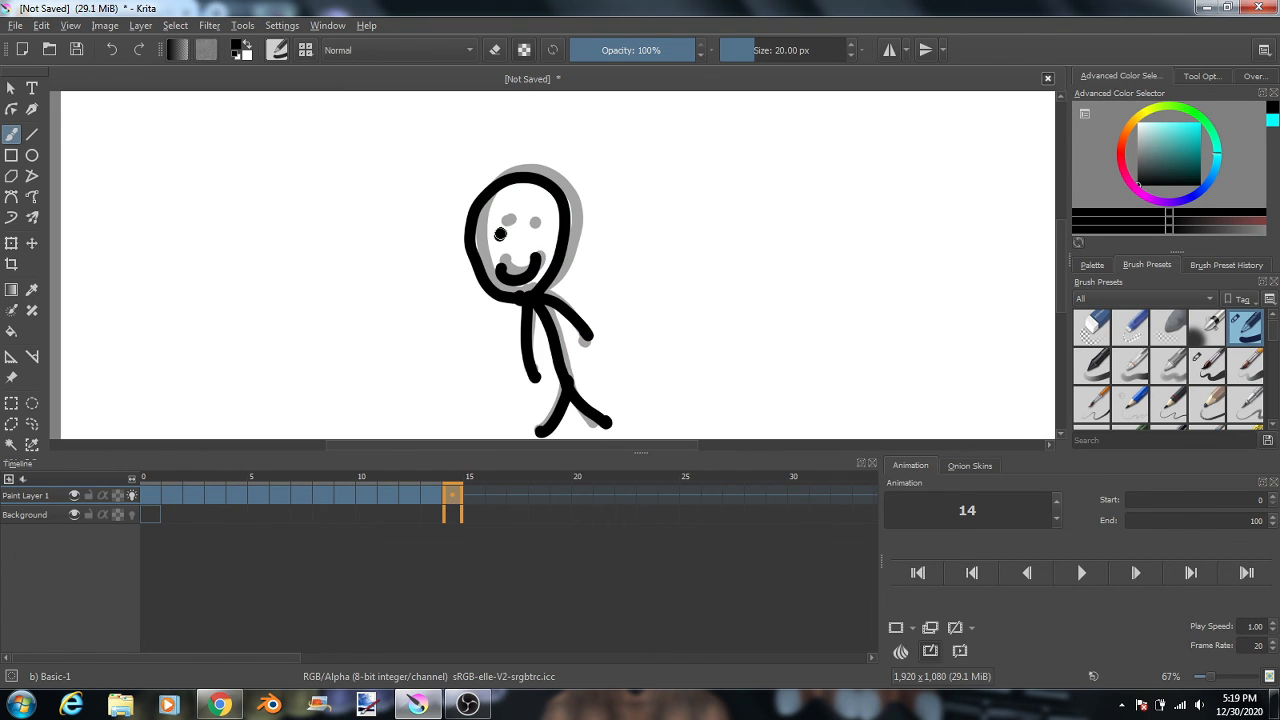
pyautogui.click(522, 231)
# Add a blank keyframe at frame 15 and redraw the figure with its head lower and further right and its right-hand leg kicked sideways.
pyautogui.click(475, 497)
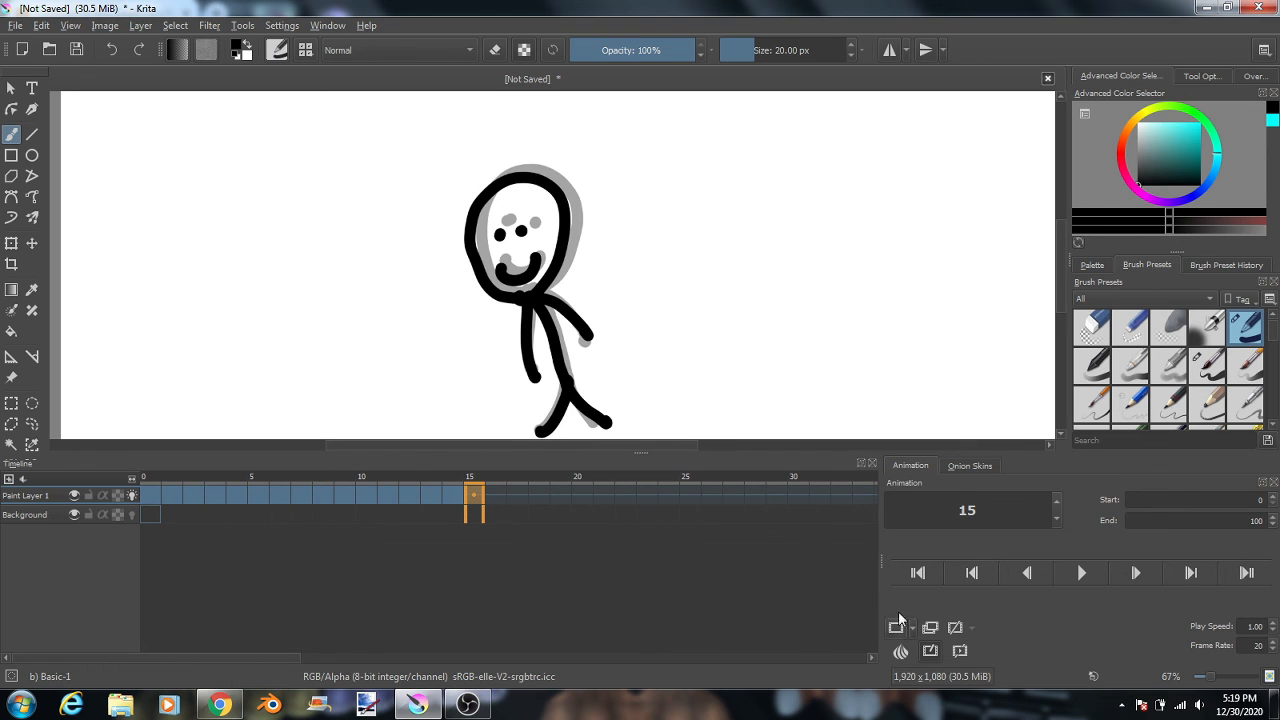
pyautogui.moveTo(541, 433)
pyautogui.mouseDown()
pyautogui.moveTo(569, 372)
pyautogui.moveTo(608, 396)
pyautogui.moveTo(640, 389)
pyautogui.moveTo(572, 363)
pyautogui.moveTo(544, 292)
pyautogui.moveTo(538, 370)
pyautogui.mouseUp()
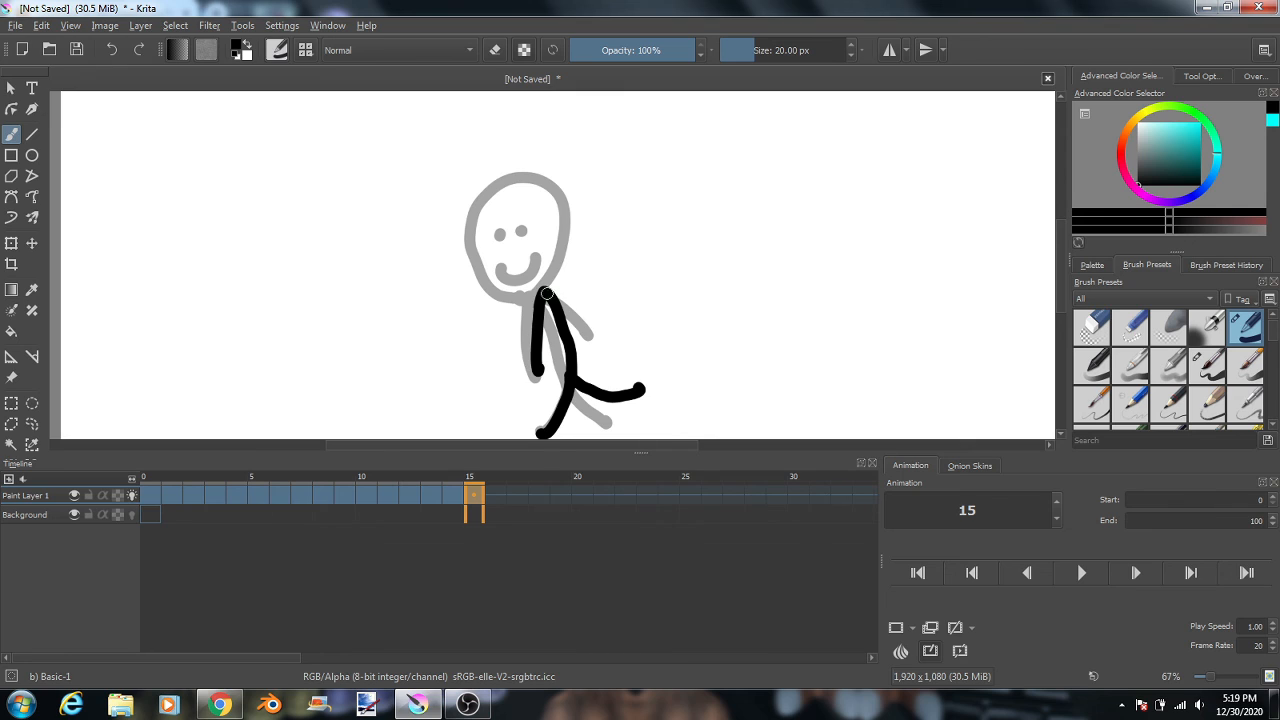
pyautogui.moveTo(546, 293)
pyautogui.mouseDown()
pyautogui.moveTo(593, 325)
pyautogui.moveTo(555, 180)
pyautogui.moveTo(530, 298)
pyautogui.moveTo(574, 229)
pyautogui.moveTo(525, 298)
pyautogui.moveTo(556, 254)
pyautogui.mouseUp()
pyautogui.hotkey('ctrl', 'z')
pyautogui.click(519, 266)
pyautogui.click(521, 232)
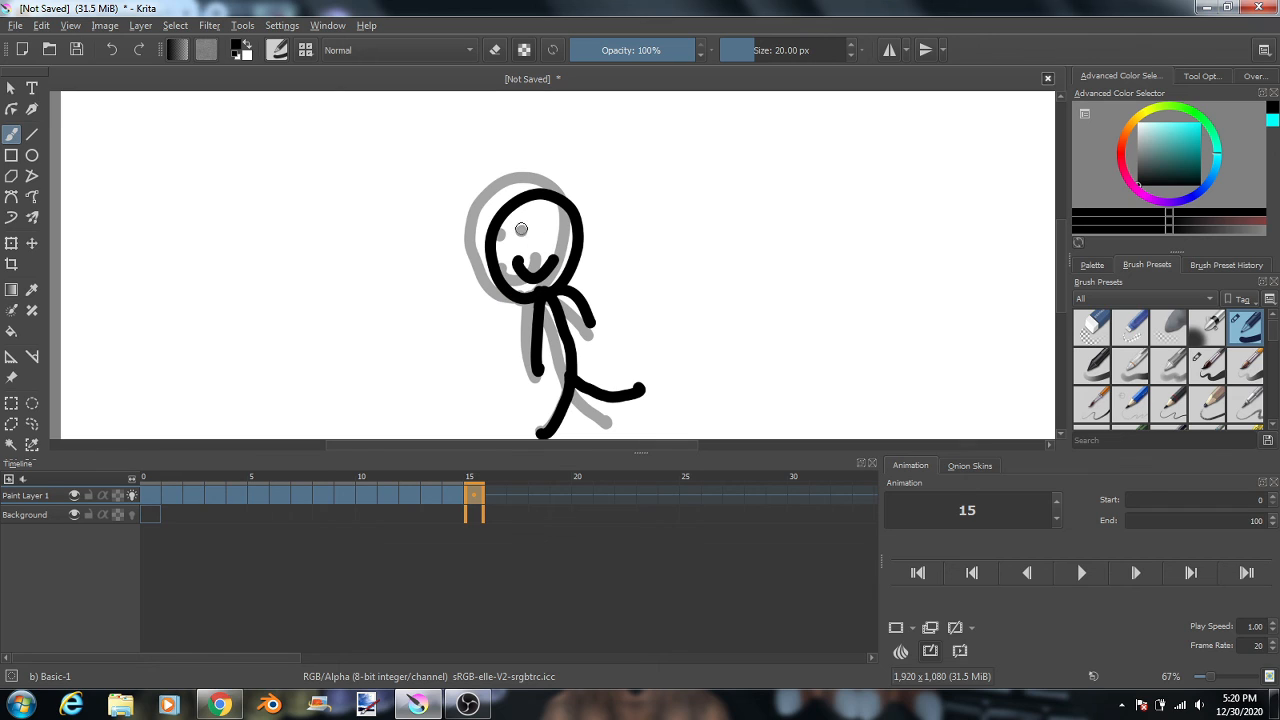
pyautogui.click(548, 231)
# Add a blank keyframe at frame 16 and draw the smiling stick figure leaning to the right with both arms bent downward.
pyautogui.click(494, 497)
pyautogui.click(898, 629)
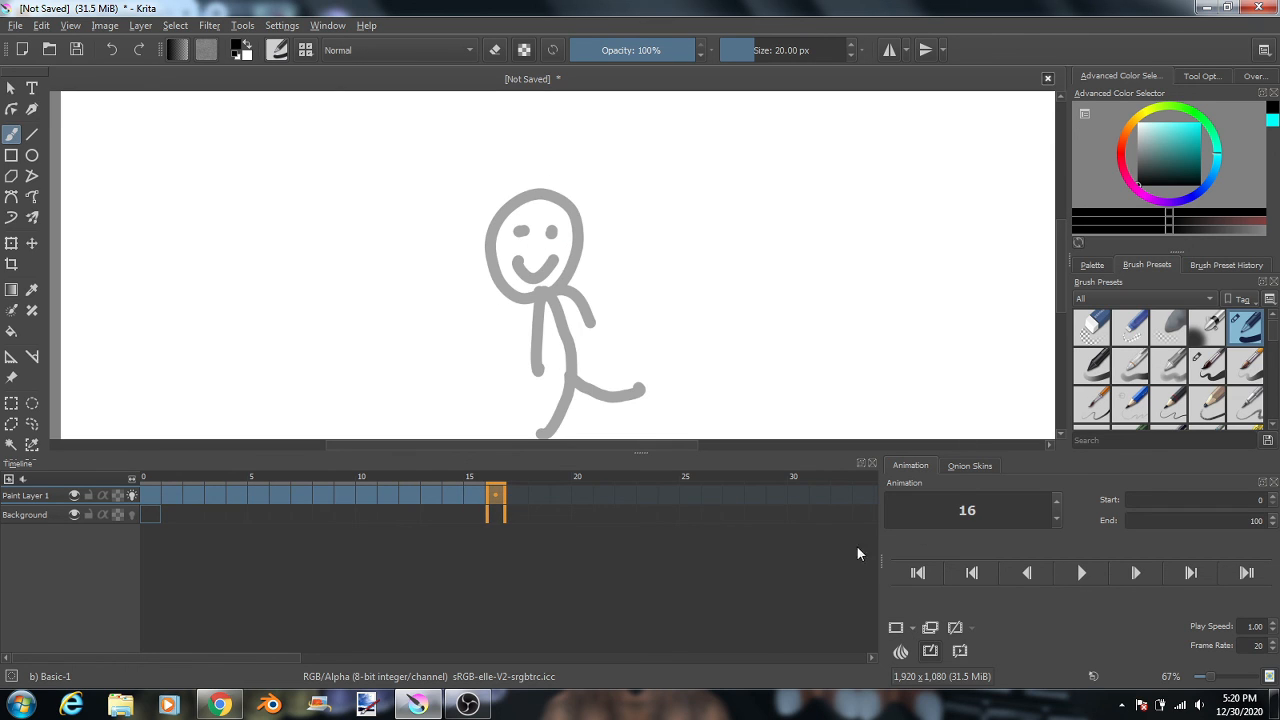
pyautogui.moveTo(556, 420)
pyautogui.mouseDown()
pyautogui.moveTo(603, 356)
pyautogui.moveTo(634, 418)
pyautogui.mouseUp()
pyautogui.moveTo(608, 352)
pyautogui.mouseDown()
pyautogui.moveTo(631, 330)
pyautogui.moveTo(674, 323)
pyautogui.moveTo(705, 352)
pyautogui.mouseUp()
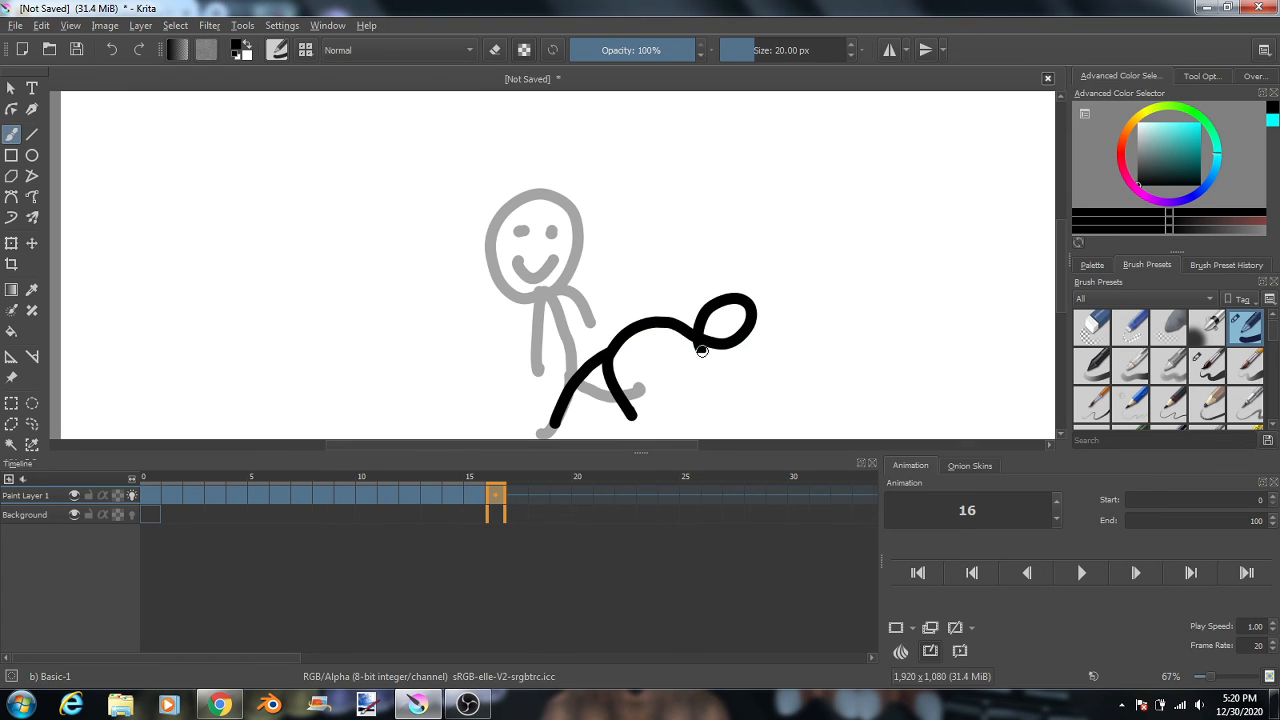
pyautogui.hotkey('ctrl', 'z')
pyautogui.hotkey('ctrl', 'z')
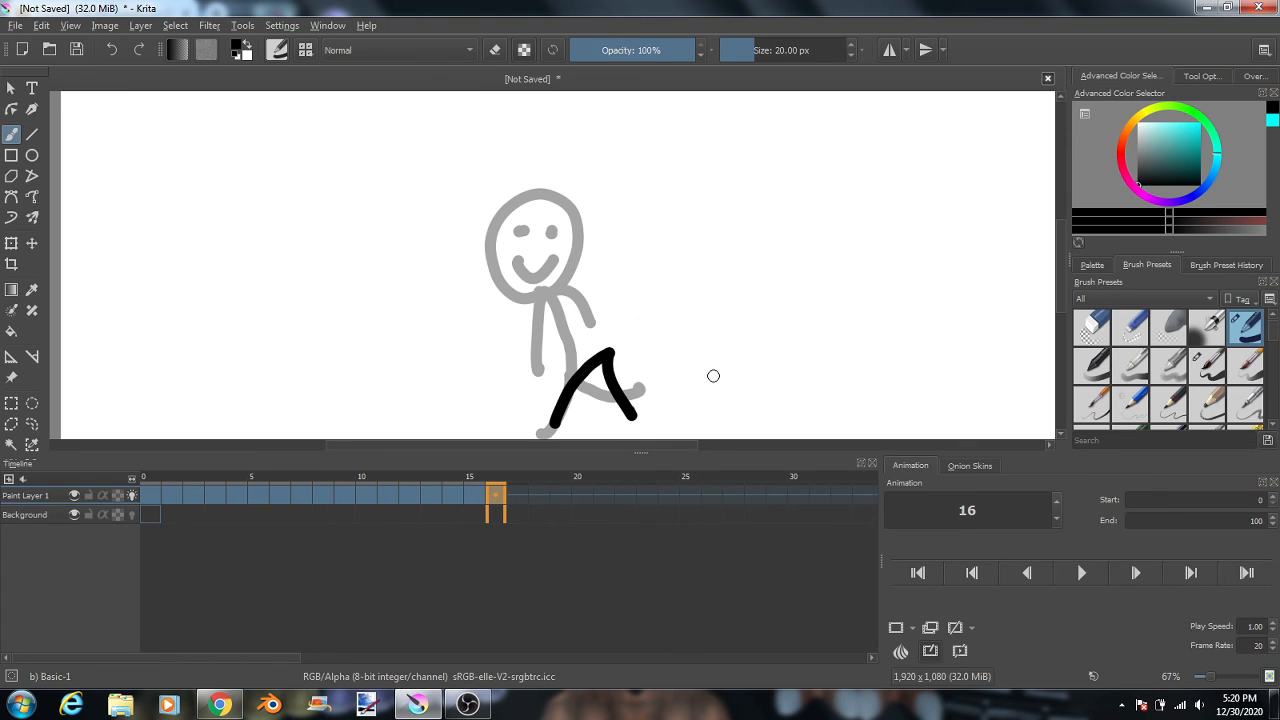
pyautogui.moveTo(563, 408)
pyautogui.mouseDown()
pyautogui.moveTo(607, 329)
pyautogui.moveTo(613, 406)
pyautogui.moveTo(606, 339)
pyautogui.moveTo(619, 299)
pyautogui.moveTo(672, 255)
pyautogui.moveTo(659, 230)
pyautogui.moveTo(727, 215)
pyautogui.moveTo(712, 259)
pyautogui.moveTo(615, 262)
pyautogui.moveTo(681, 311)
pyautogui.mouseUp()
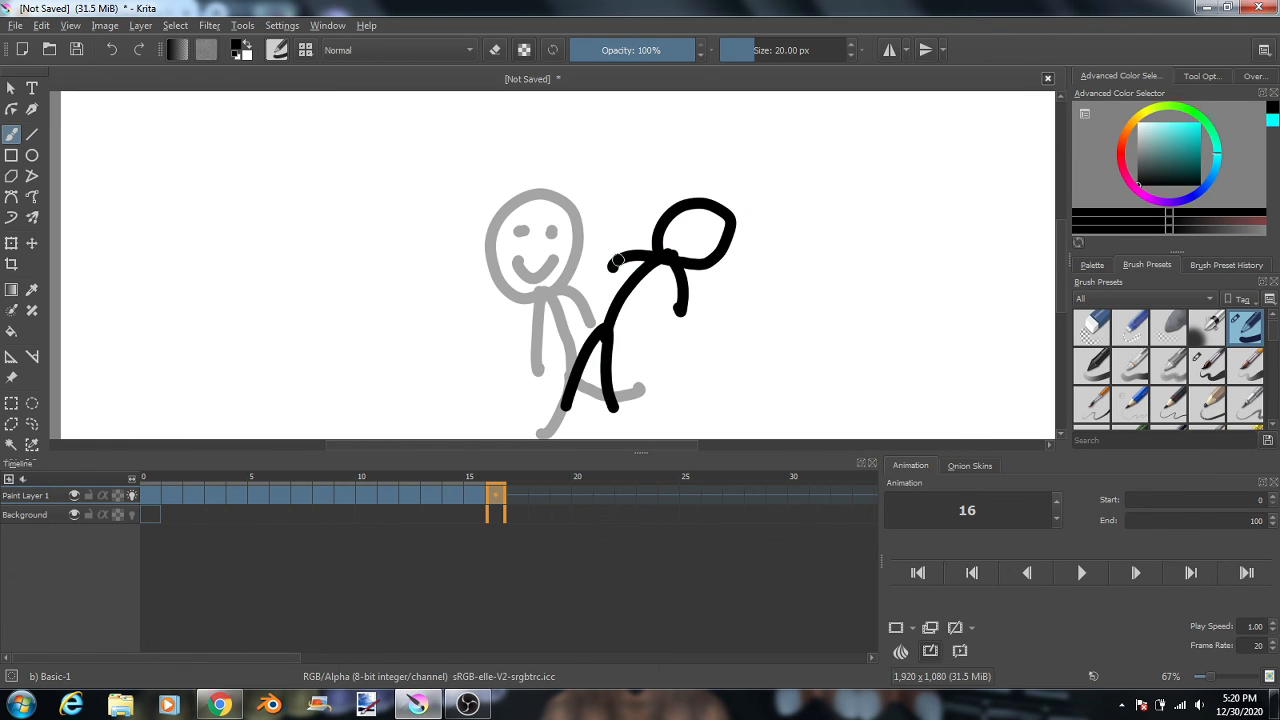
pyautogui.moveTo(618, 262); pyautogui.dragTo(598, 289)
pyautogui.moveTo(683, 233); pyautogui.dragTo(690, 252)
pyautogui.click(697, 221)
pyautogui.click(706, 233)
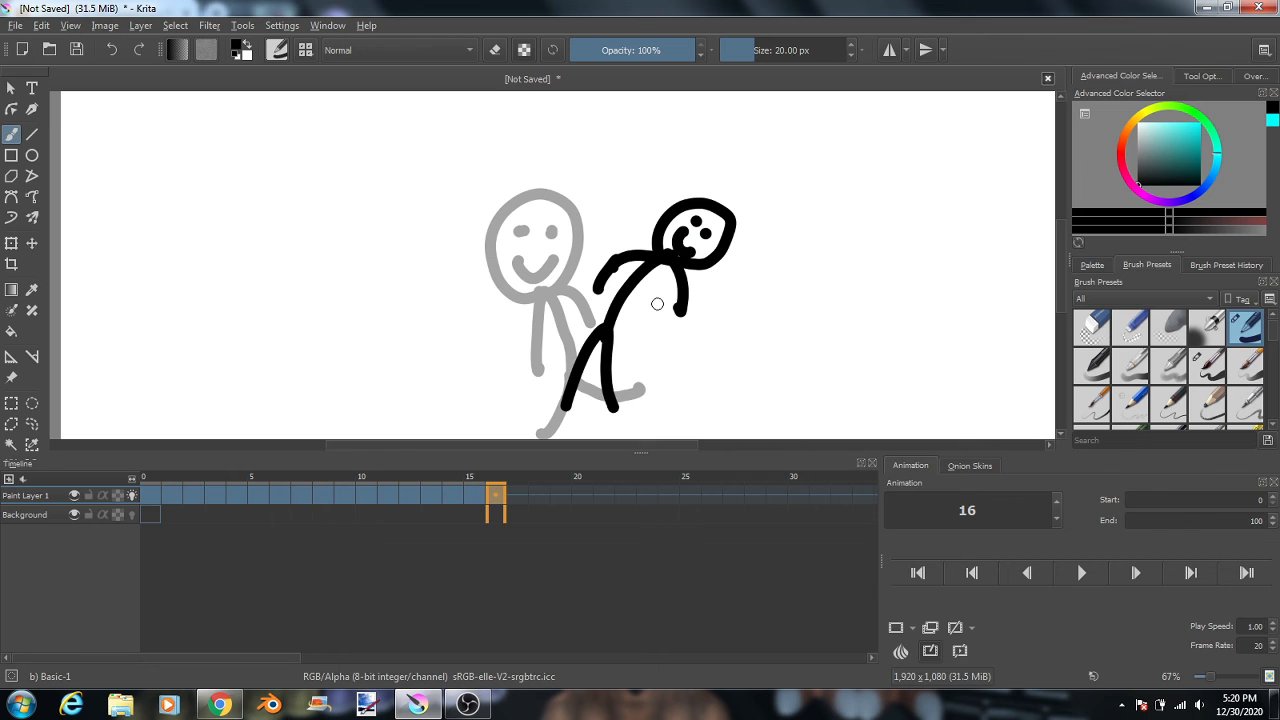
# Add a blank keyframe at frame 17 and draw the figure diving to the right with an arched body, head down and legs trailing behind.
pyautogui.click(518, 496)
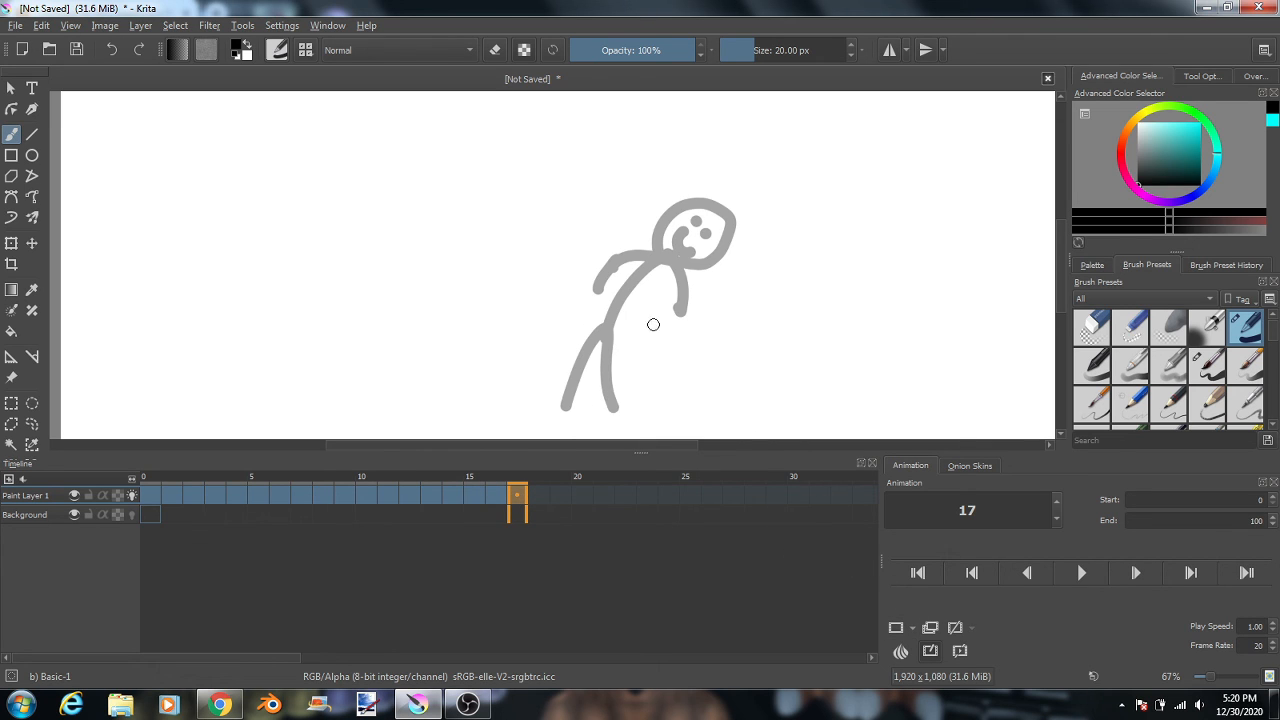
pyautogui.moveTo(588, 339)
pyautogui.mouseDown()
pyautogui.moveTo(701, 286)
pyautogui.moveTo(637, 341)
pyautogui.mouseUp()
pyautogui.moveTo(721, 289)
pyautogui.mouseDown()
pyautogui.moveTo(773, 302)
pyautogui.moveTo(807, 347)
pyautogui.moveTo(782, 389)
pyautogui.moveTo(819, 354)
pyautogui.moveTo(833, 304)
pyautogui.moveTo(805, 282)
pyautogui.mouseUp()
pyautogui.moveTo(799, 347); pyautogui.dragTo(759, 323)
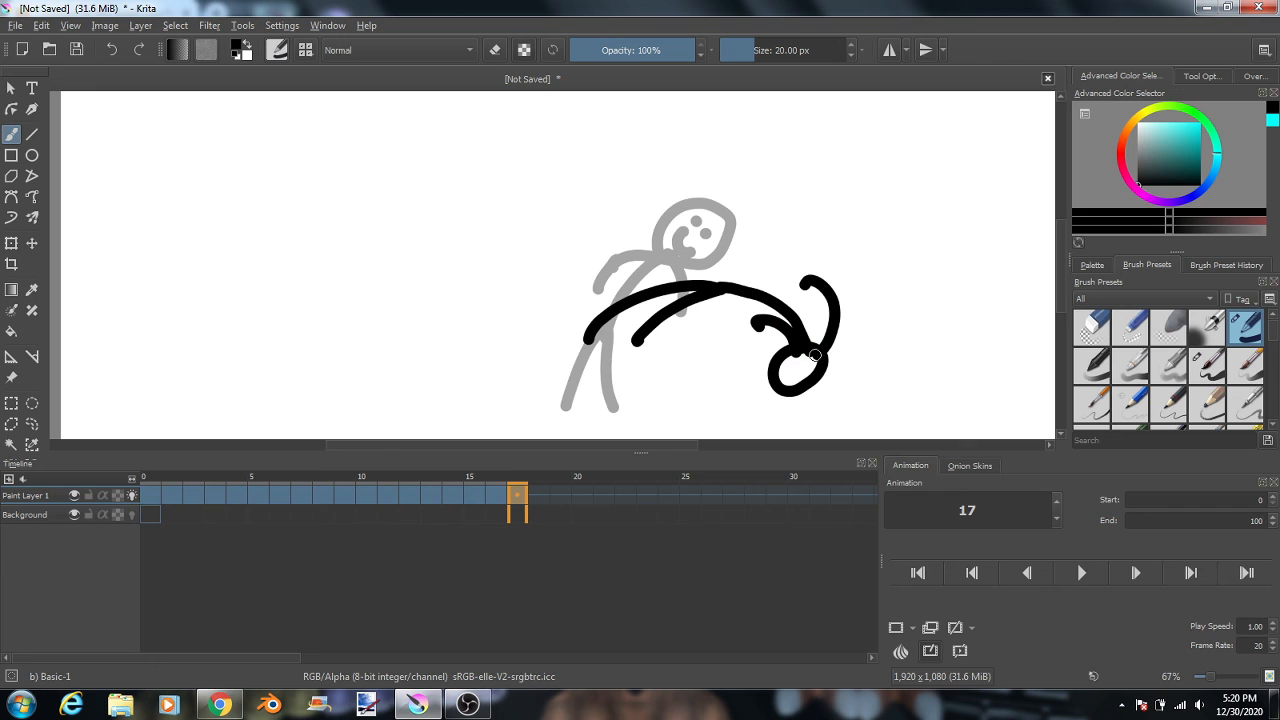
pyautogui.moveTo(790, 368); pyautogui.dragTo(809, 373)
pyautogui.click(787, 376)
pyautogui.click(795, 379)
# Add a blank keyframe at frame 18 and draw the figure curled in a roll, head low on the left and legs folded overhead.
pyautogui.click(896, 630)
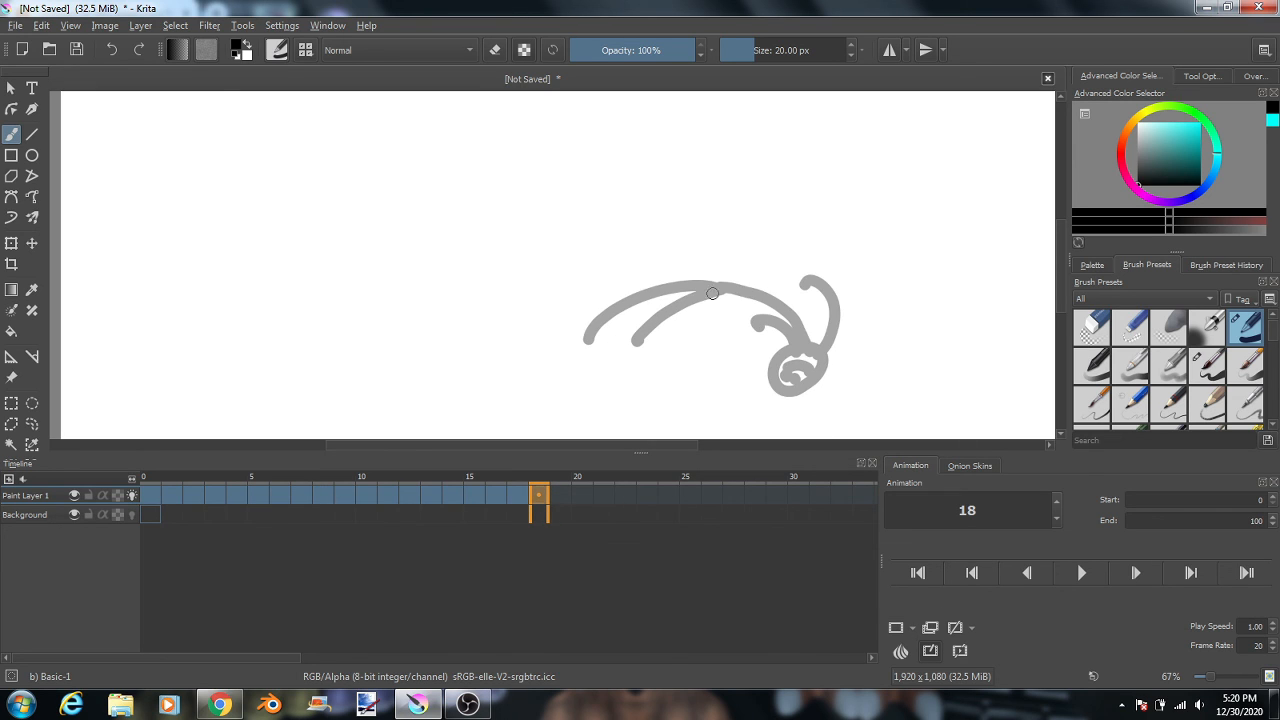
pyautogui.moveTo(694, 287)
pyautogui.mouseDown()
pyautogui.moveTo(766, 347)
pyautogui.moveTo(680, 312)
pyautogui.mouseUp()
pyautogui.moveTo(766, 345)
pyautogui.mouseDown()
pyautogui.moveTo(683, 398)
pyautogui.moveTo(671, 373)
pyautogui.moveTo(630, 353)
pyautogui.moveTo(676, 383)
pyautogui.moveTo(641, 367)
pyautogui.moveTo(708, 346)
pyautogui.mouseUp()
pyautogui.click(647, 355)
pyautogui.click(659, 352)
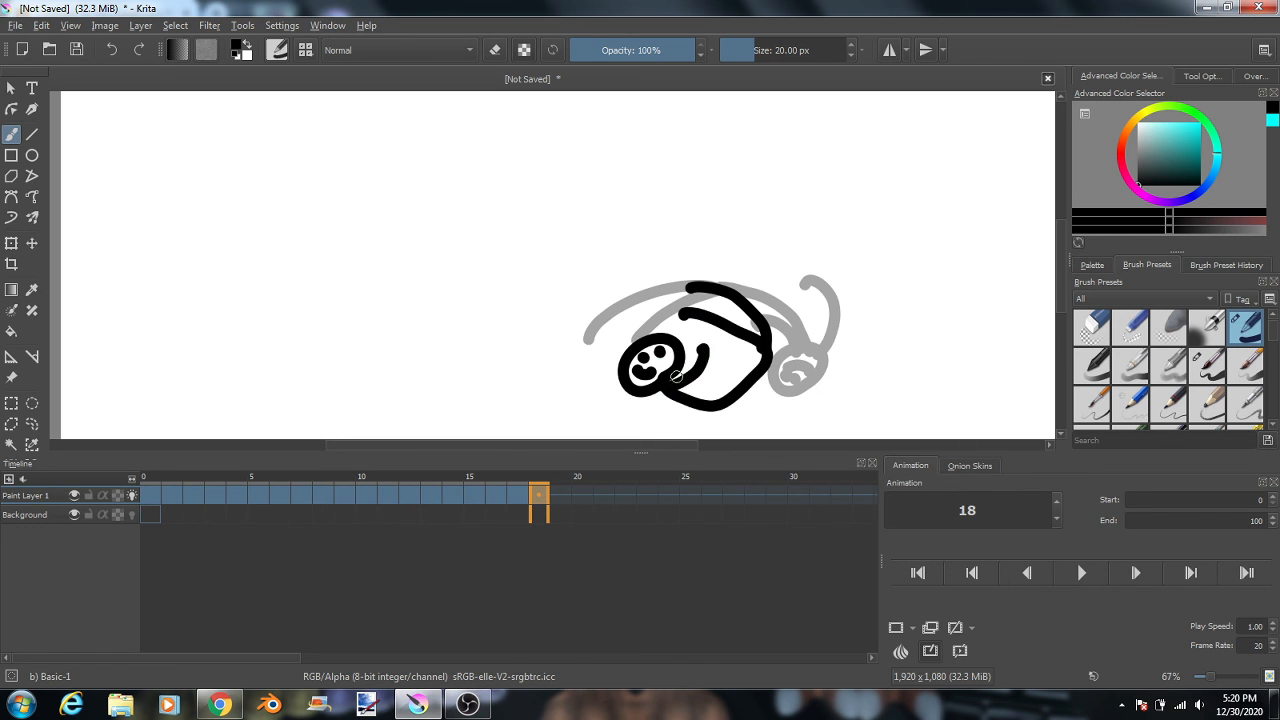
pyautogui.moveTo(664, 390); pyautogui.dragTo(588, 396)
# Add a blank keyframe at frame 19 and draw the figure with its head raised on the left and its legs kicked up to the right.
pyautogui.click(561, 497)
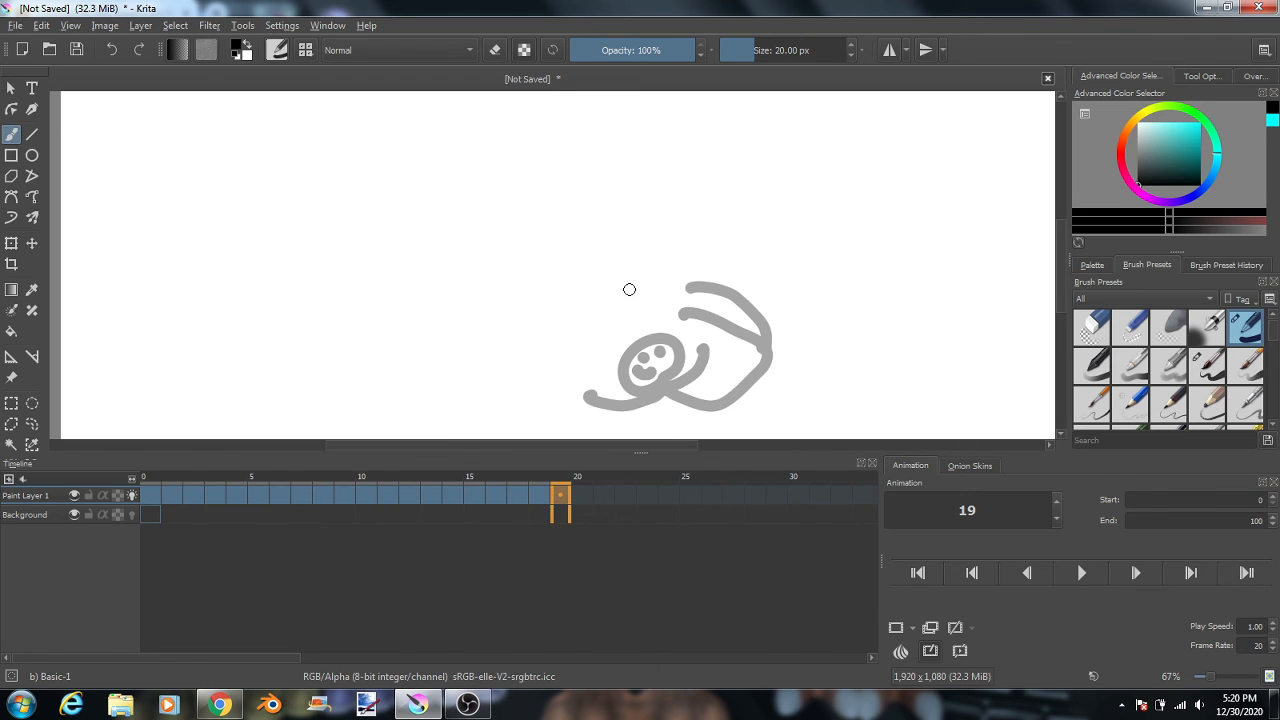
pyautogui.moveTo(636, 288)
pyautogui.mouseDown()
pyautogui.moveTo(623, 349)
pyautogui.moveTo(675, 323)
pyautogui.moveTo(645, 280)
pyautogui.mouseUp()
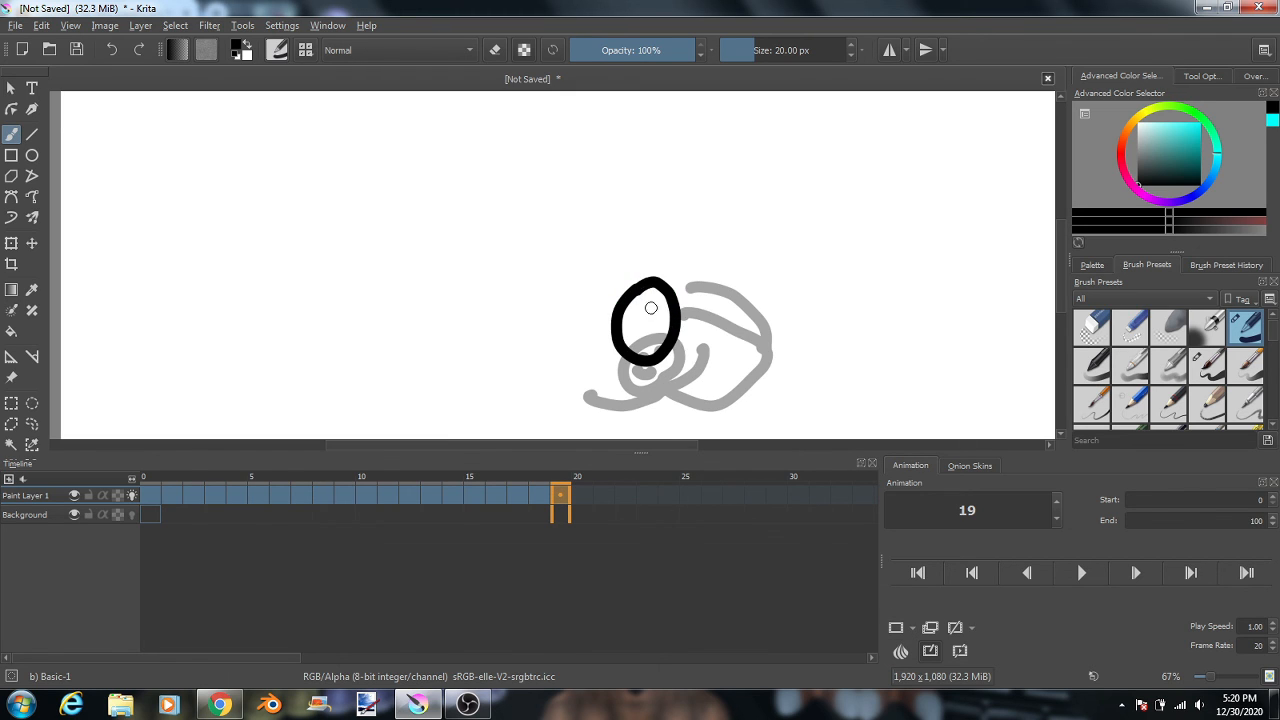
pyautogui.moveTo(635, 328)
pyautogui.mouseDown()
pyautogui.moveTo(696, 363)
pyautogui.moveTo(754, 310)
pyautogui.moveTo(733, 266)
pyautogui.moveTo(787, 275)
pyautogui.mouseUp()
pyautogui.click(641, 309)
pyautogui.click(655, 309)
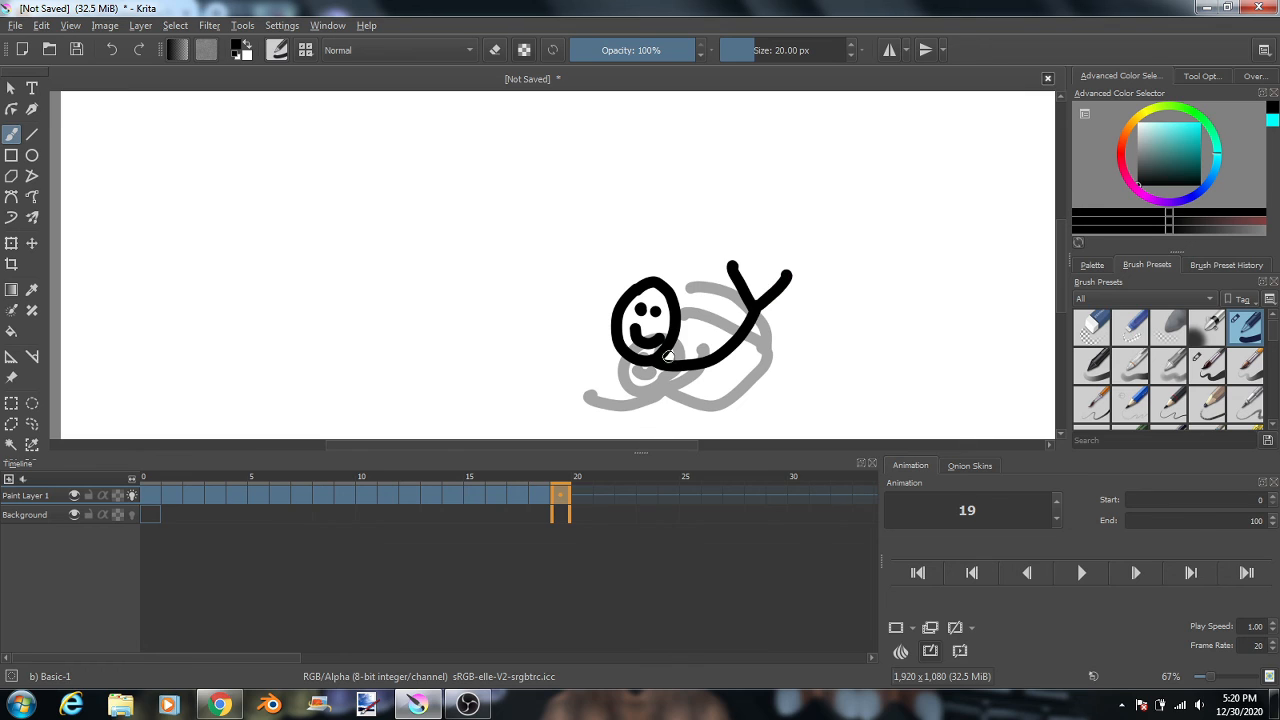
pyautogui.moveTo(664, 358)
pyautogui.mouseDown()
pyautogui.moveTo(705, 330)
pyautogui.moveTo(655, 368)
pyautogui.moveTo(688, 388)
pyautogui.moveTo(728, 381)
pyautogui.mouseUp()
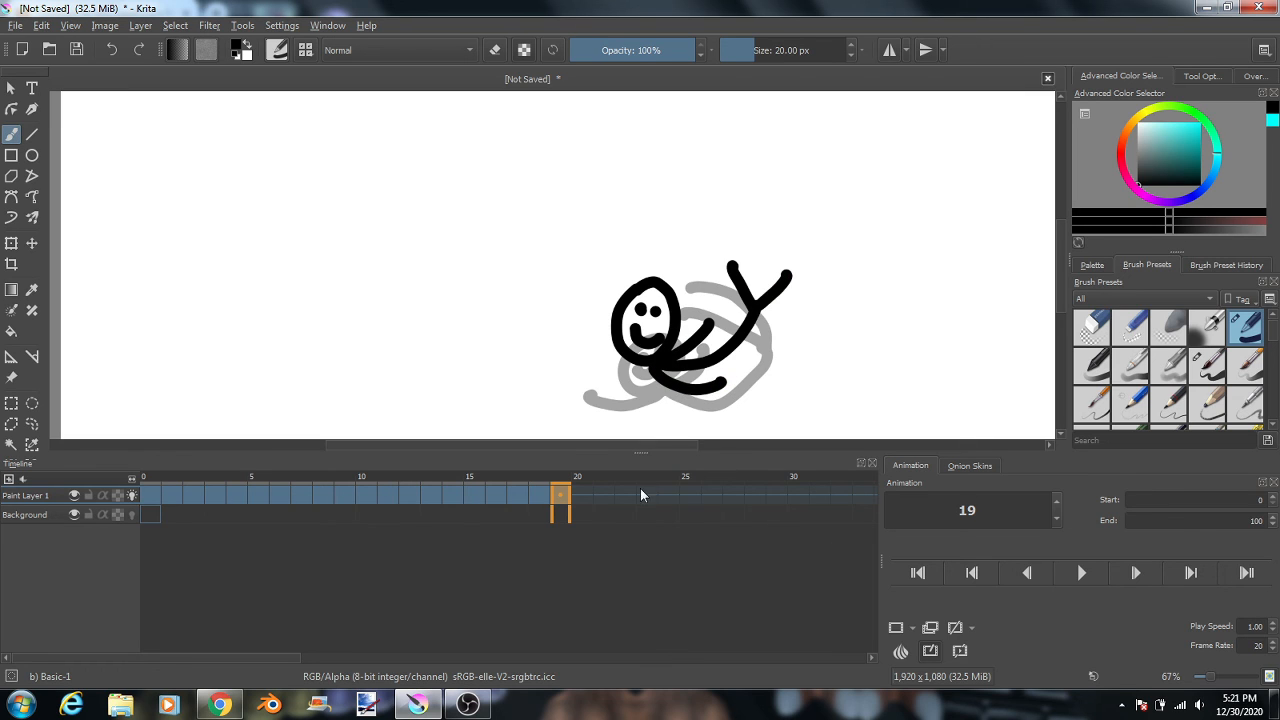
# Add a blank keyframe at frame 20 and draw the smiling figure standing upright with both arms angled outward.
pyautogui.click(585, 497)
pyautogui.click(897, 627)
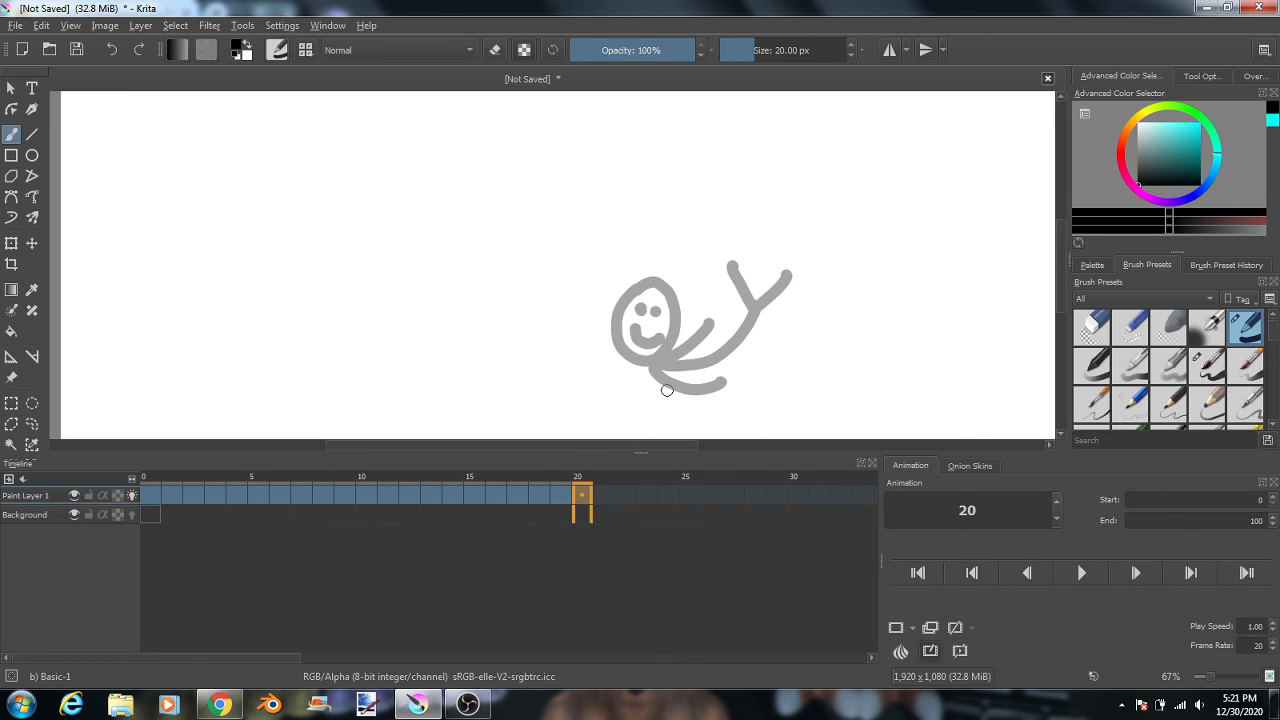
pyautogui.moveTo(642, 388)
pyautogui.mouseDown()
pyautogui.moveTo(670, 332)
pyautogui.moveTo(690, 400)
pyautogui.mouseUp()
pyautogui.moveTo(670, 326)
pyautogui.mouseDown()
pyautogui.moveTo(669, 214)
pyautogui.moveTo(637, 194)
pyautogui.moveTo(667, 220)
pyautogui.moveTo(635, 252)
pyautogui.moveTo(710, 249)
pyautogui.mouseUp()
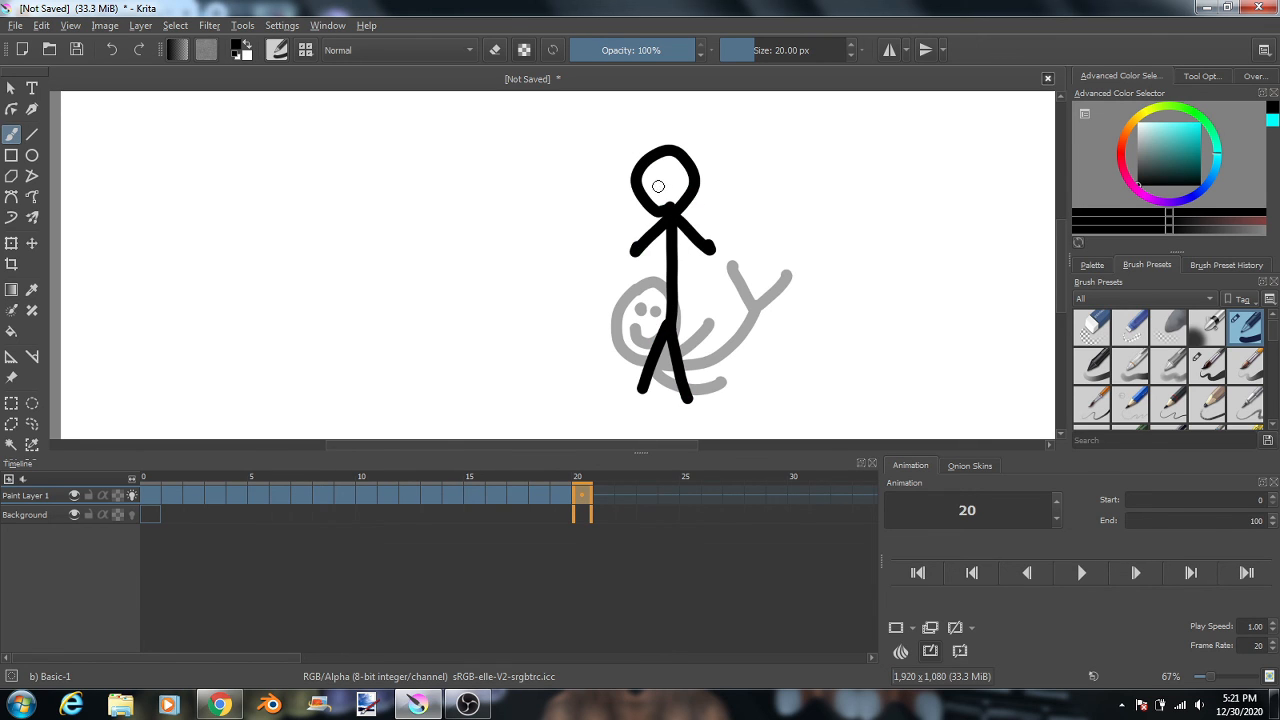
pyautogui.moveTo(654, 186); pyautogui.dragTo(672, 195)
pyautogui.click(661, 174)
pyautogui.click(672, 172)
# Add a blank keyframe at frame 21 and trace the standing figure with lowered arms, wider legs and a larger head, without a face.
pyautogui.press('.')
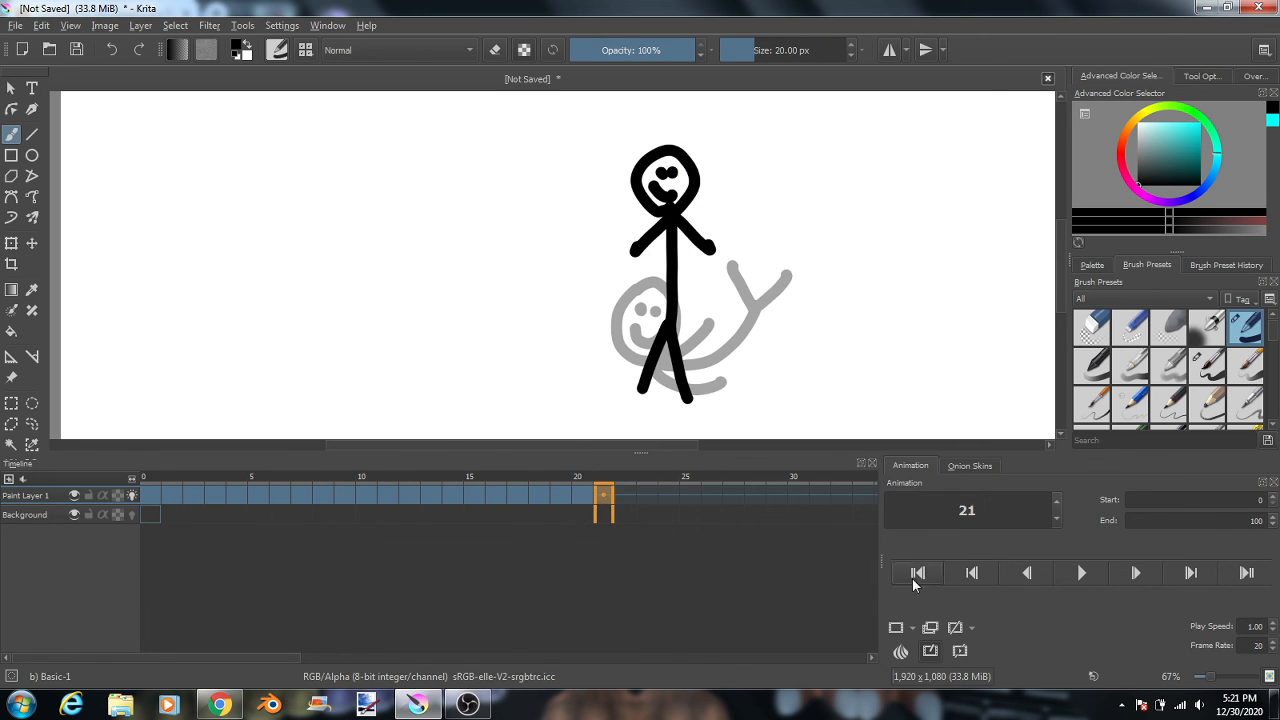
pyautogui.click(897, 627)
pyautogui.moveTo(634, 409)
pyautogui.mouseDown()
pyautogui.moveTo(664, 337)
pyautogui.moveTo(693, 416)
pyautogui.mouseUp()
pyautogui.moveTo(672, 322)
pyautogui.mouseDown()
pyautogui.moveTo(671, 216)
pyautogui.moveTo(634, 296)
pyautogui.mouseUp()
pyautogui.moveTo(668, 216); pyautogui.dragTo(715, 284)
pyautogui.moveTo(666, 212)
pyautogui.mouseDown()
pyautogui.moveTo(698, 202)
pyautogui.moveTo(696, 142)
pyautogui.moveTo(641, 180)
pyautogui.moveTo(665, 210)
pyautogui.mouseUp()
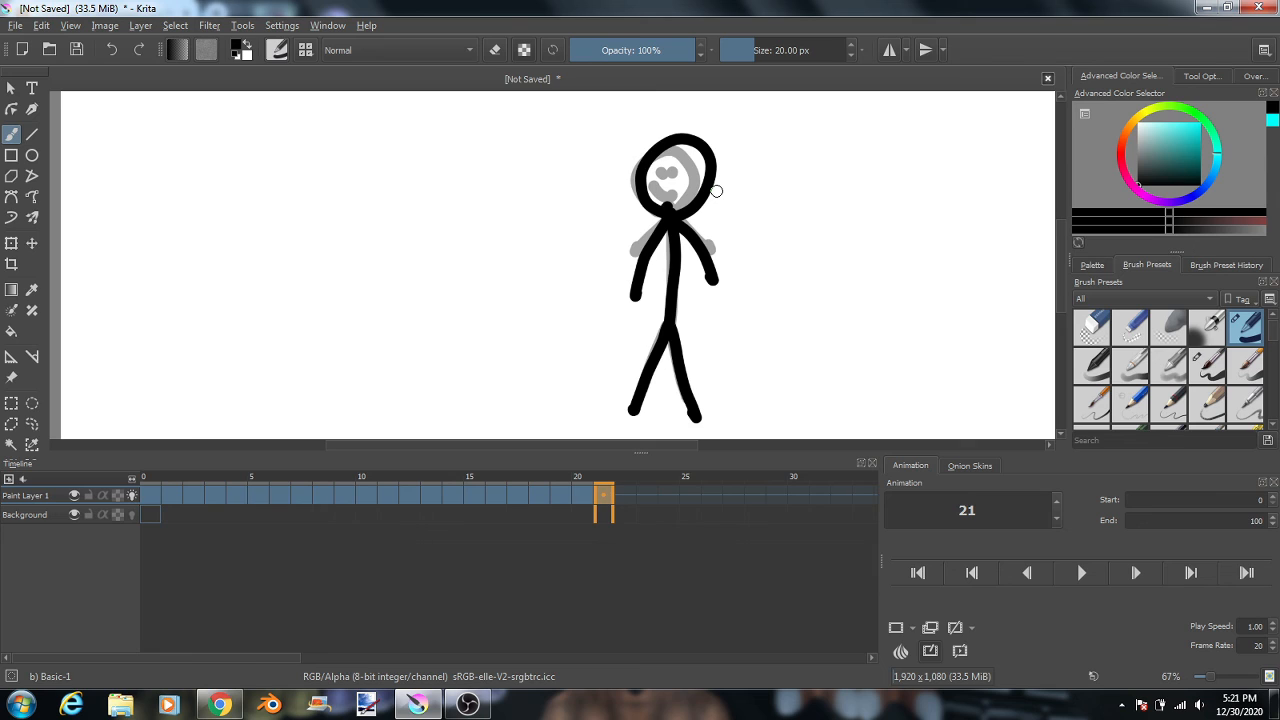
# Complete the frame 21 drawing by adding a smile and two eyes to the head.
pyautogui.click(631, 497)
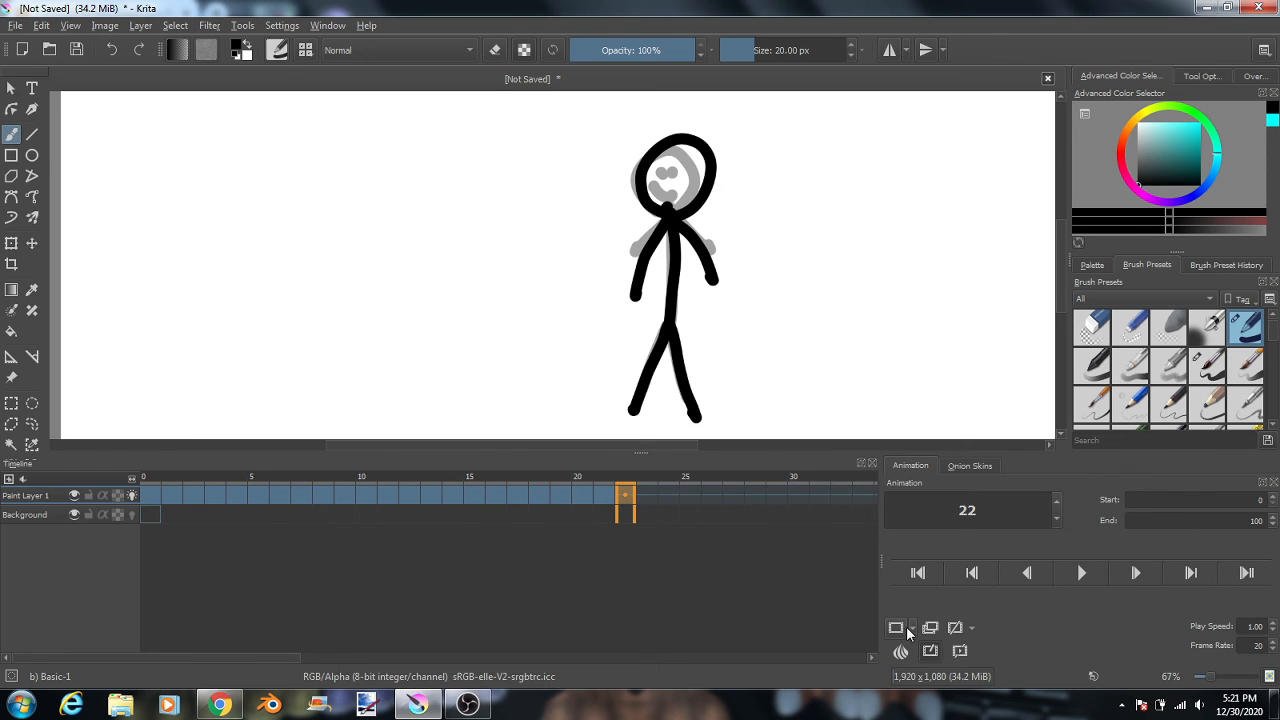
pyautogui.click(605, 495)
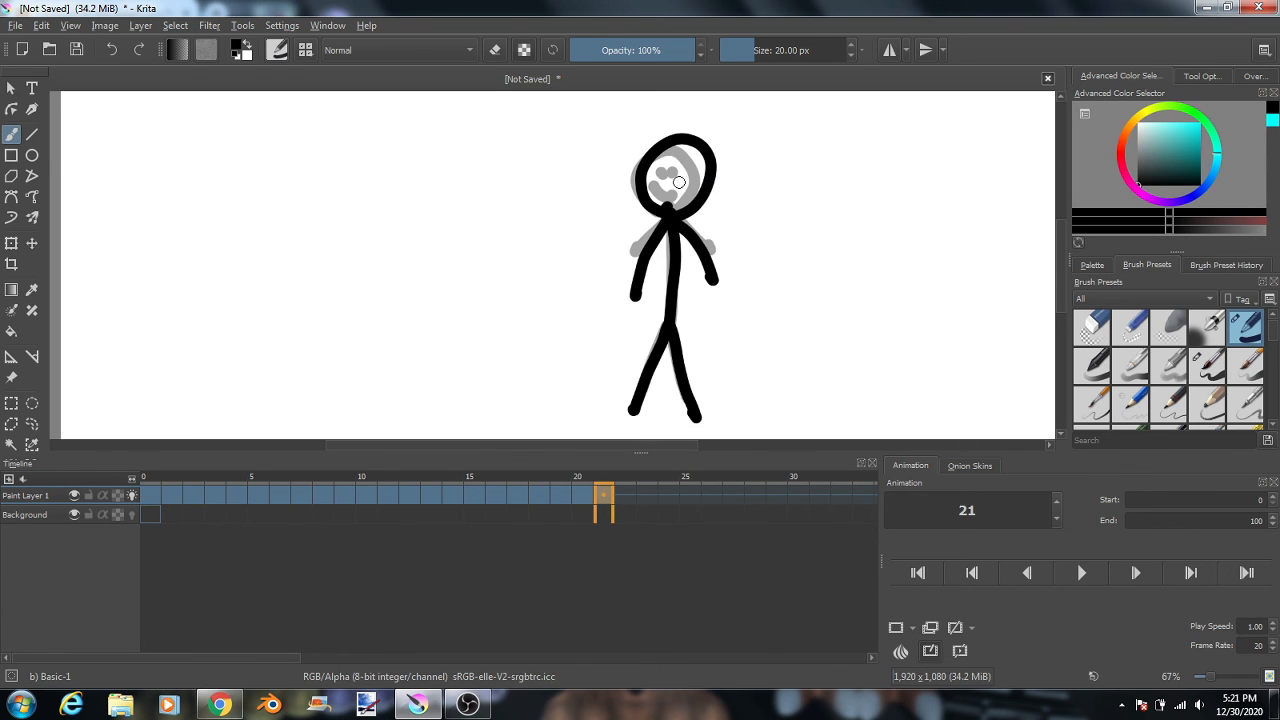
pyautogui.moveTo(657, 185); pyautogui.dragTo(686, 195)
pyautogui.click(672, 171)
pyautogui.click(689, 173)
# Add a blank keyframe at frame 22 and draw the smiling figure shifted left, its arms spread and one leg stretched out to the right.
pyautogui.click(627, 496)
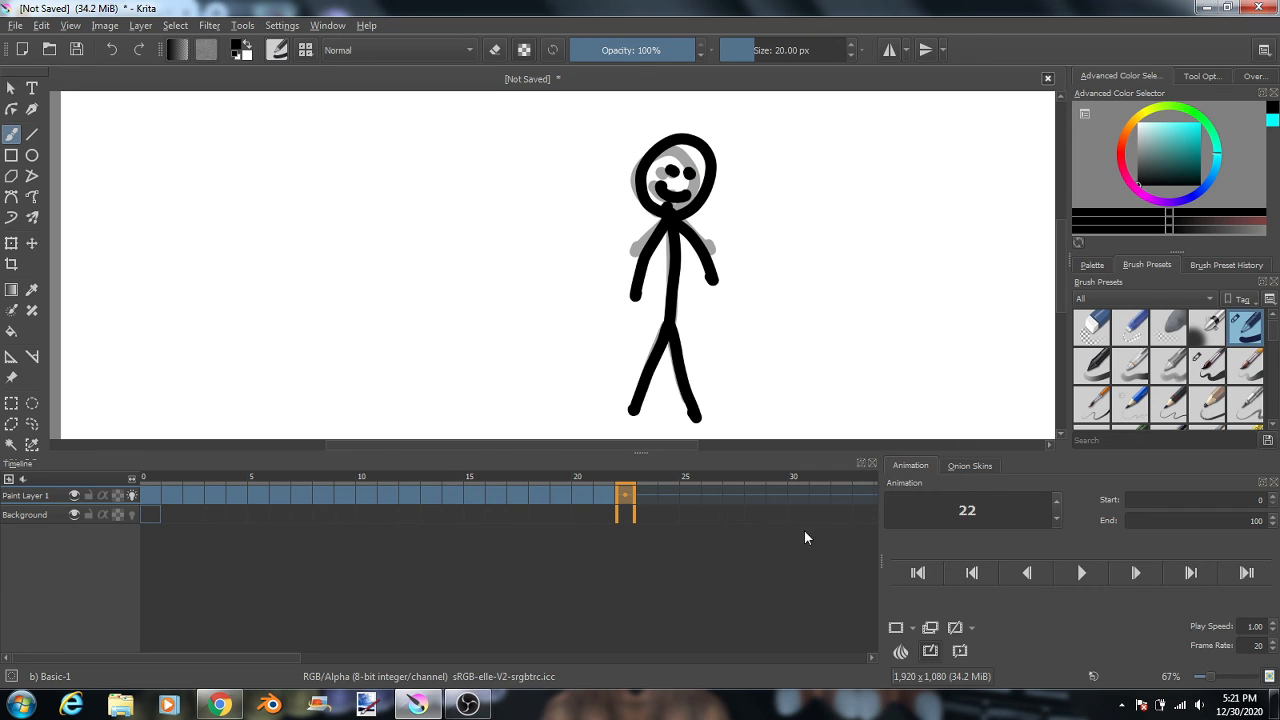
pyautogui.click(899, 628)
pyautogui.moveTo(637, 400)
pyautogui.mouseDown()
pyautogui.moveTo(663, 382)
pyautogui.moveTo(653, 347)
pyautogui.moveTo(733, 392)
pyautogui.mouseUp()
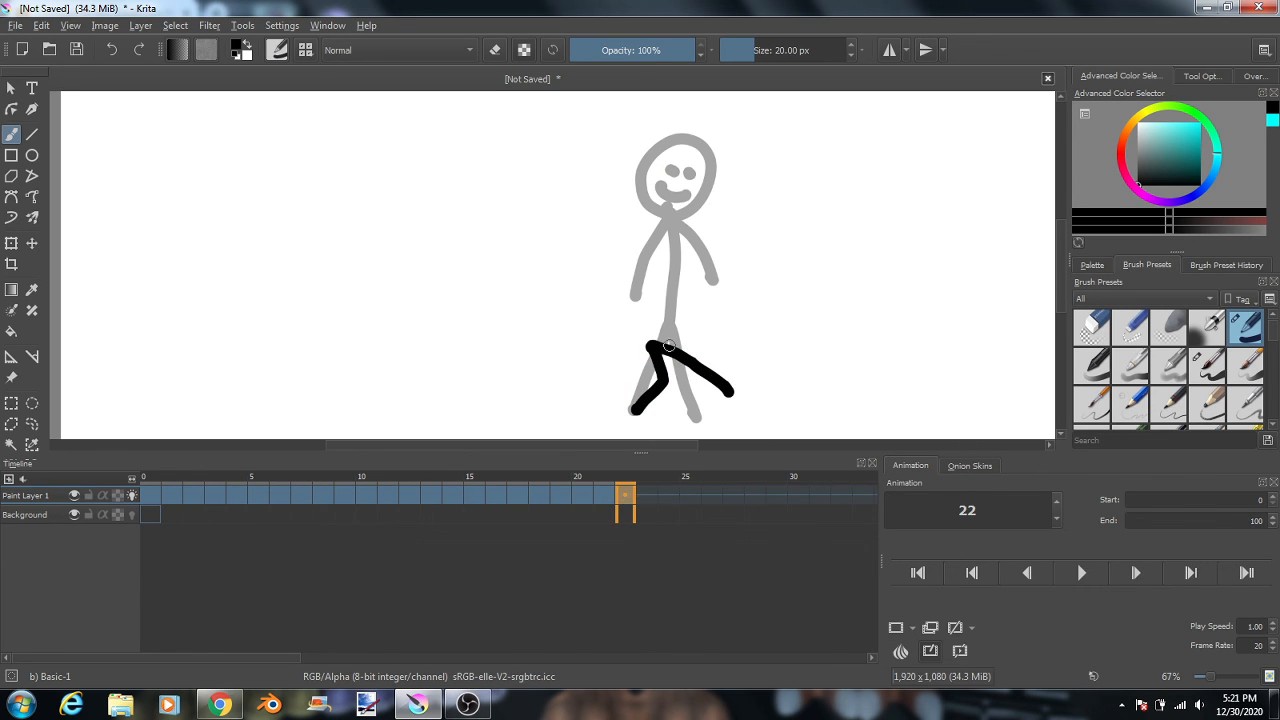
pyautogui.moveTo(652, 352)
pyautogui.mouseDown()
pyautogui.moveTo(658, 152)
pyautogui.moveTo(652, 228)
pyautogui.moveTo(594, 271)
pyautogui.mouseUp()
pyautogui.moveTo(652, 236); pyautogui.dragTo(698, 268)
pyautogui.moveTo(640, 192); pyautogui.dragTo(668, 196)
pyautogui.click(662, 181)
pyautogui.click(676, 183)
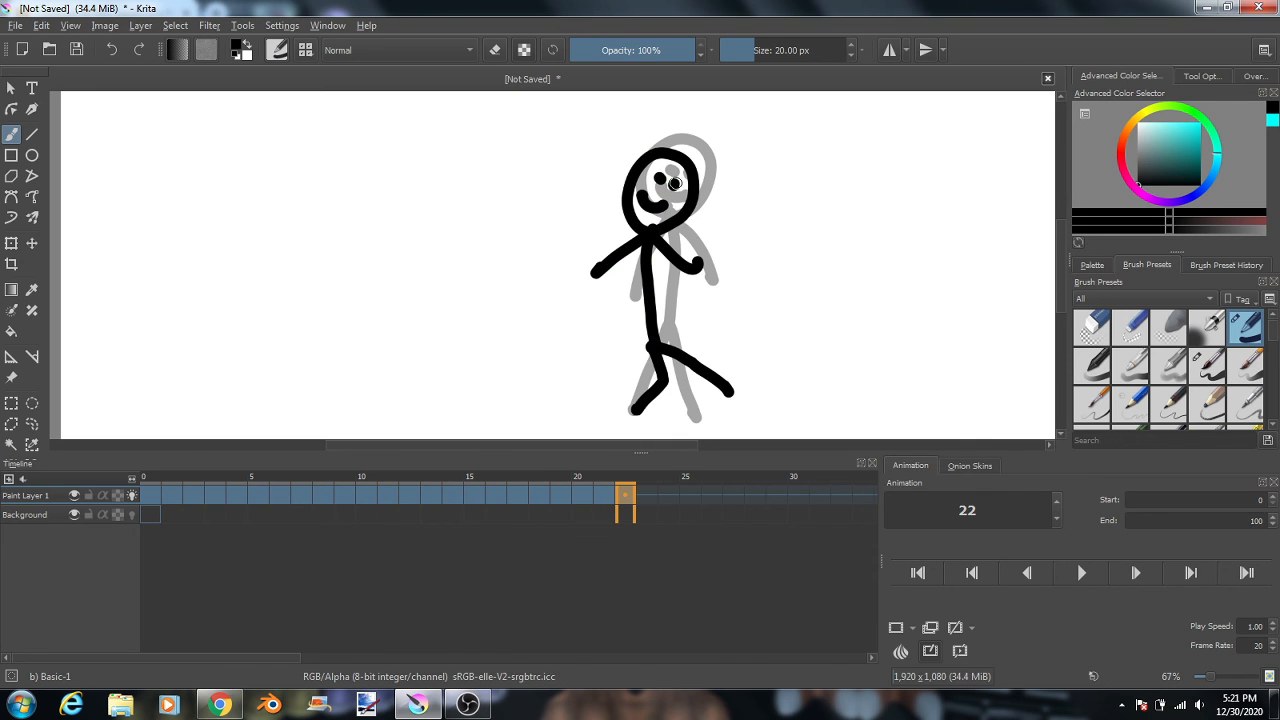
# Return to the first frame and play the animation to review the dive and roll, then stop playback.
pyautogui.click(918, 572)
pyautogui.click(1081, 573)
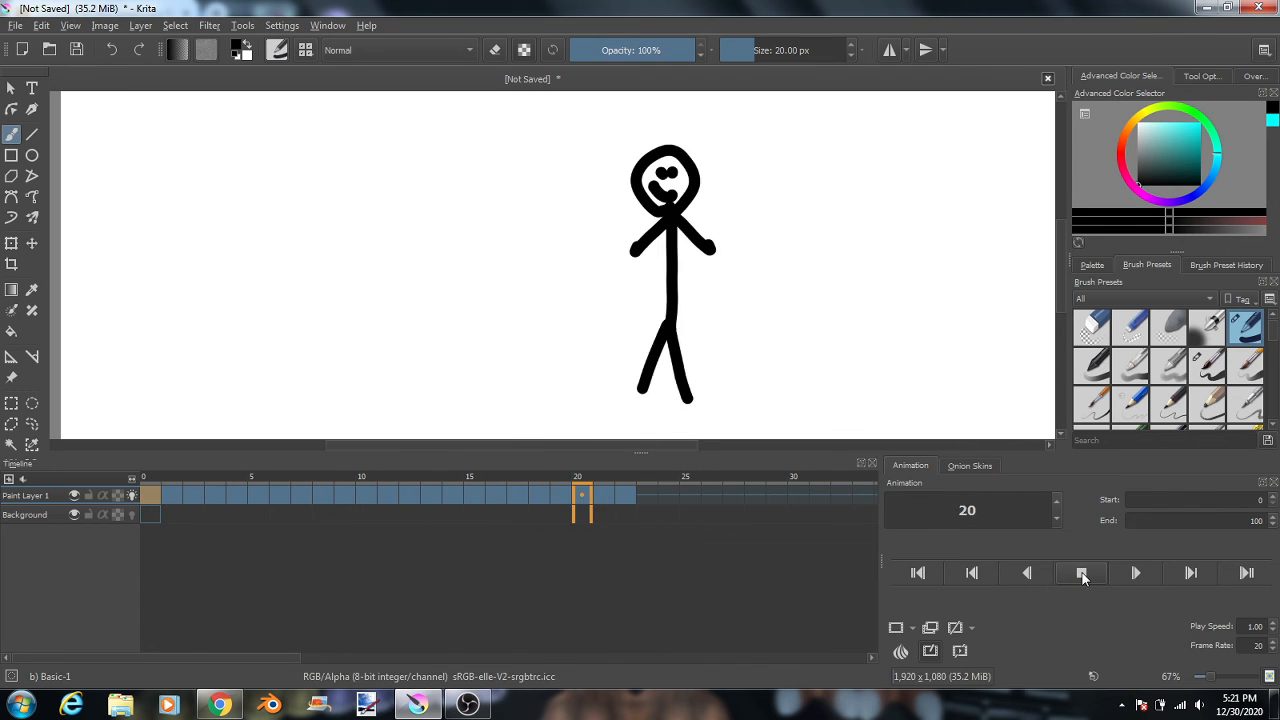
pyautogui.click(1083, 575)
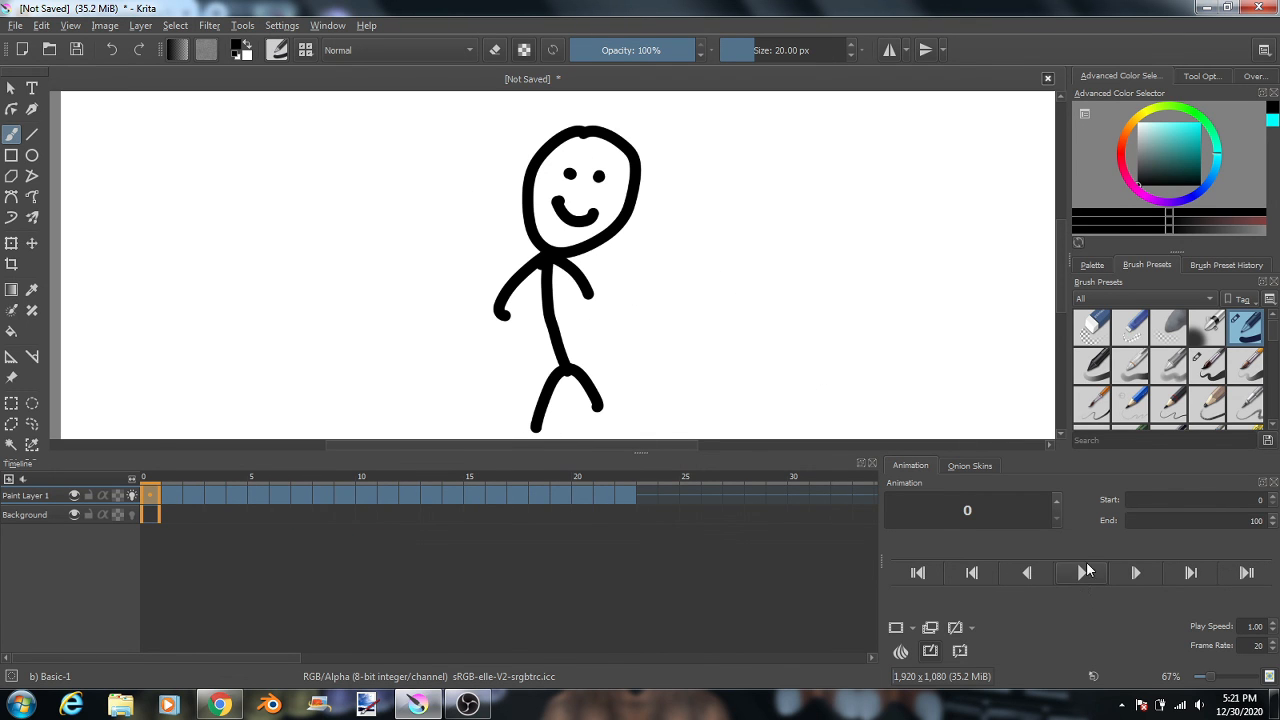